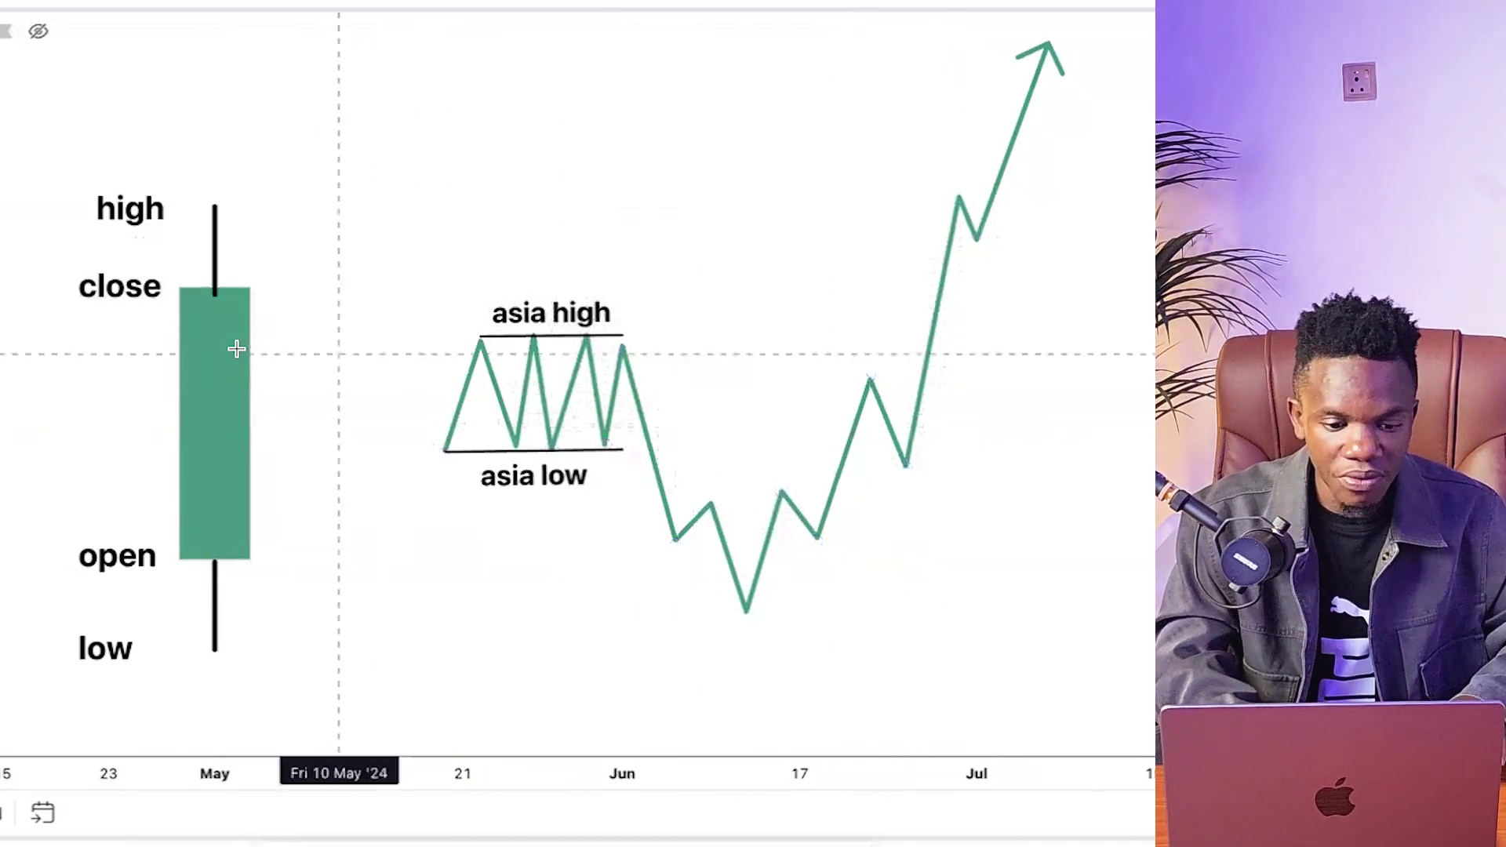
- Examine the labelled bullish candle with both wicks alongside the Asia range price path and the bullish candle without a lower wick
scroll(16, 369, left, 15)
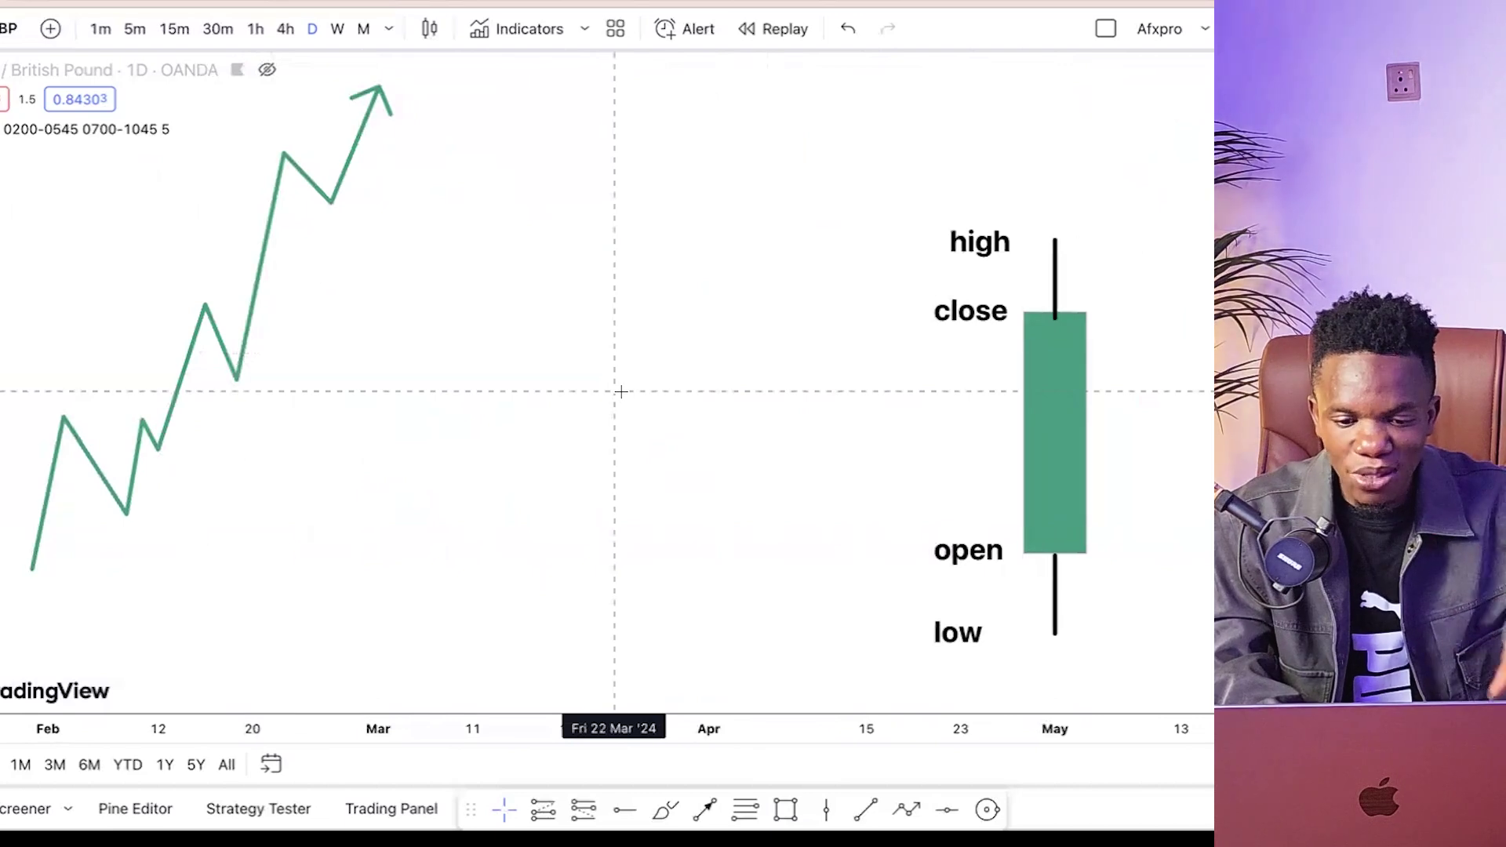
drag(668, 397, 145, 401)
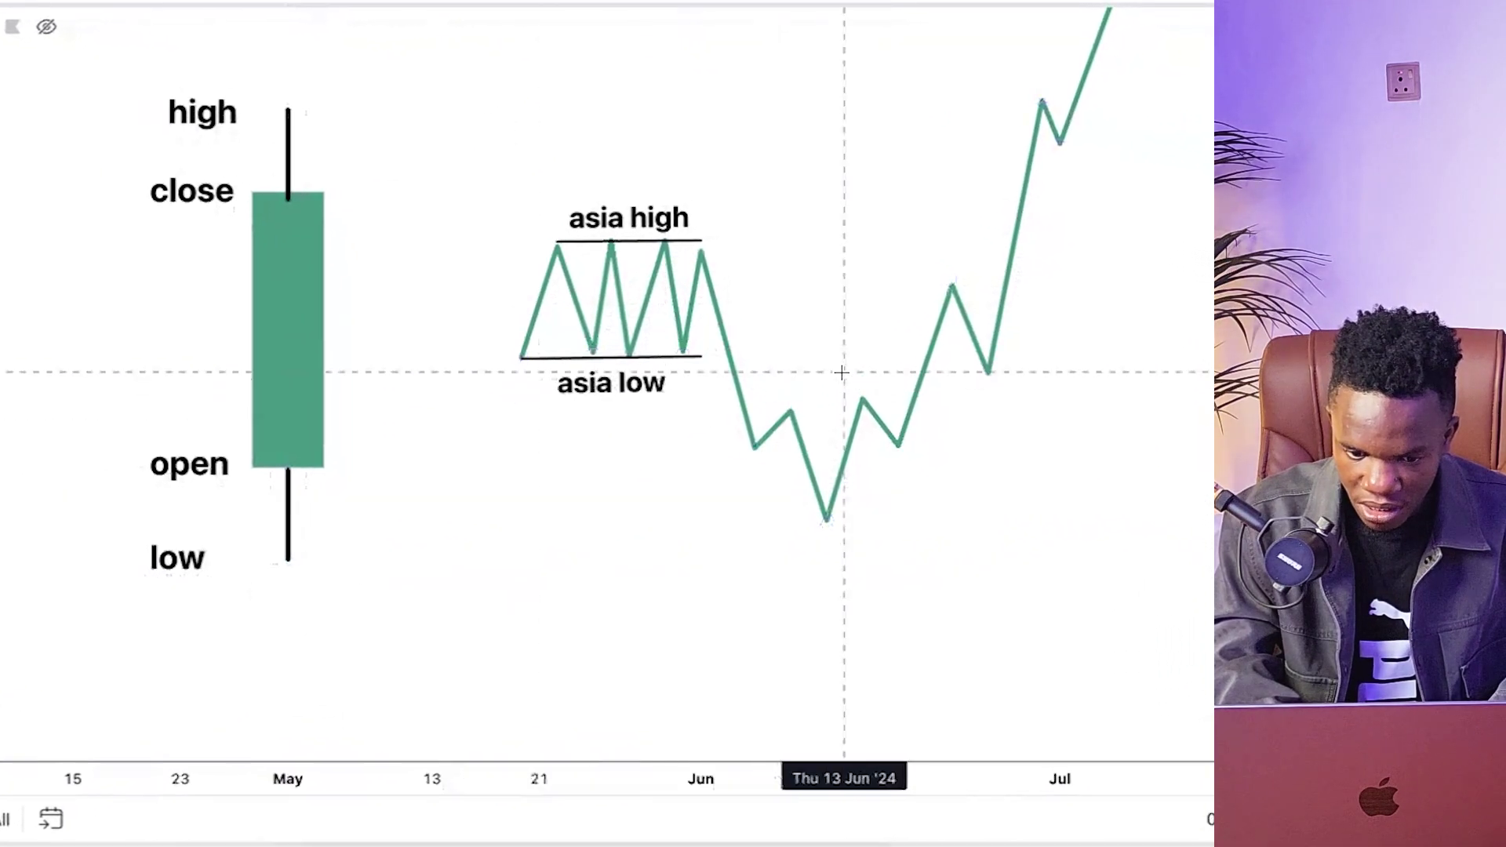
drag(910, 531, 840, 619)
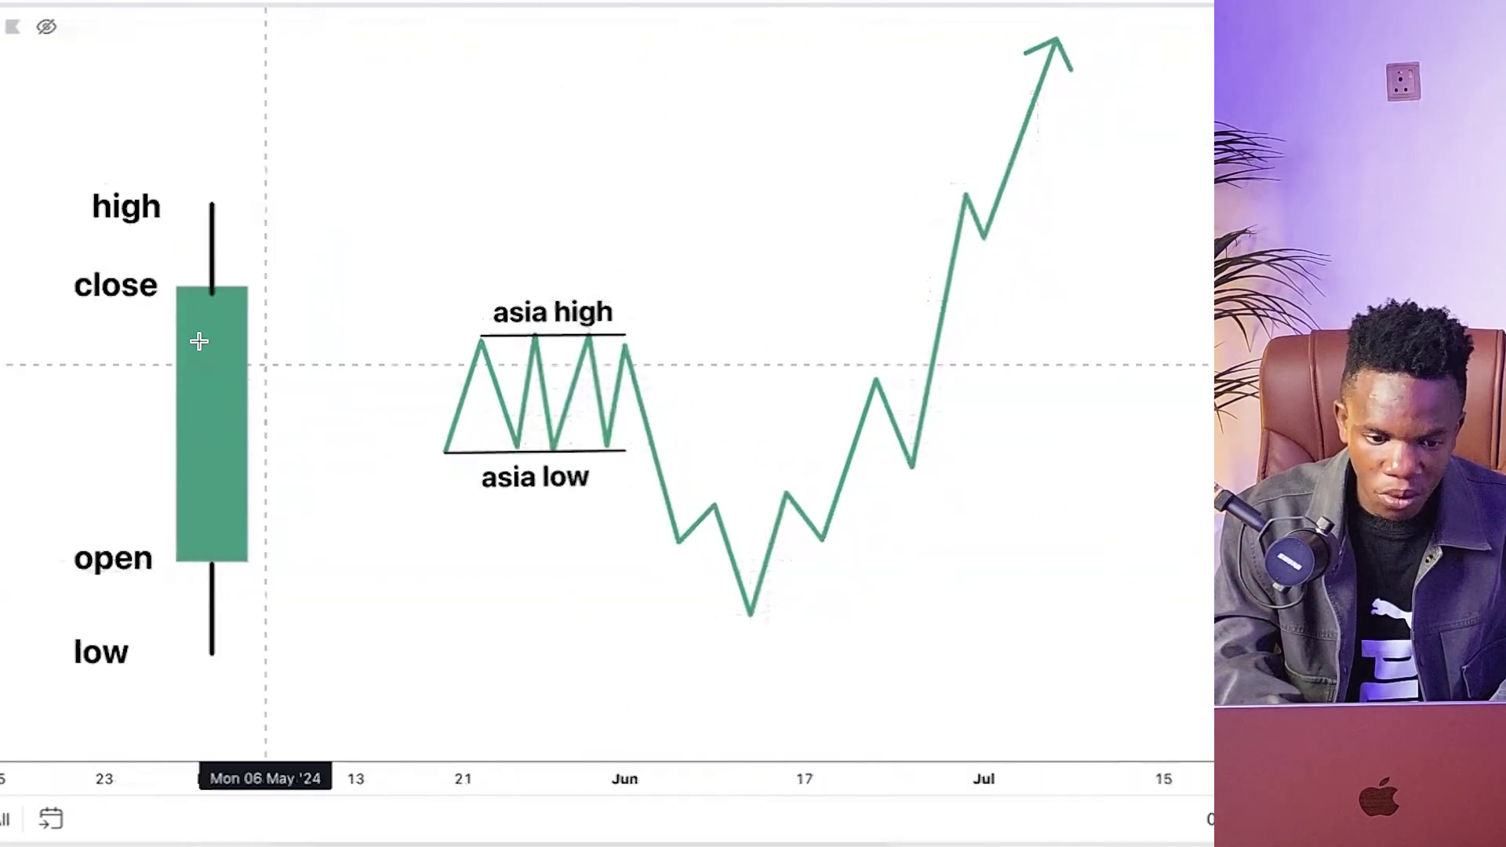
drag(195, 461, 202, 520)
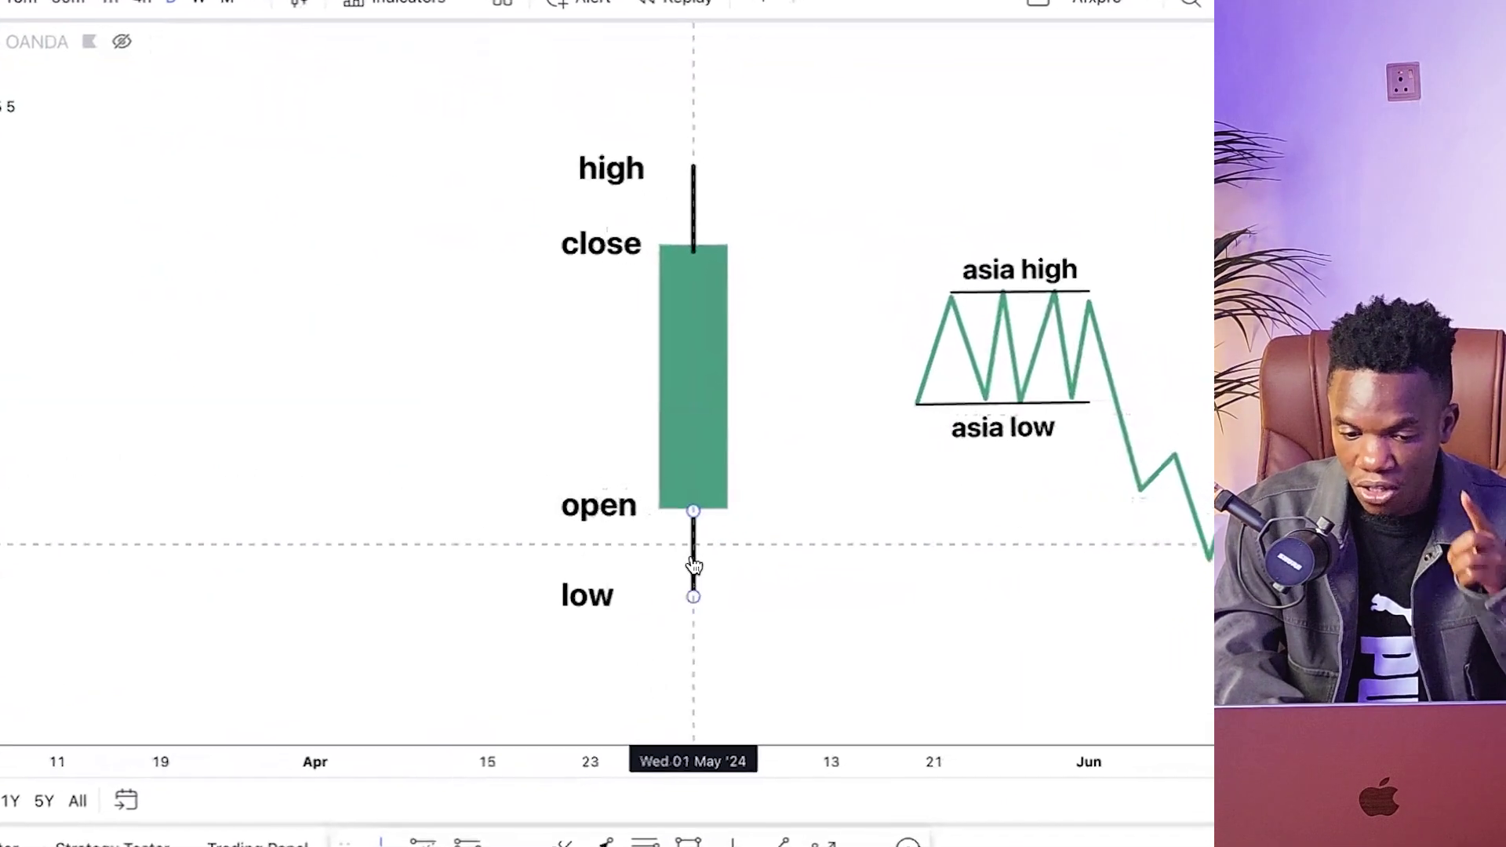
click(642, 589)
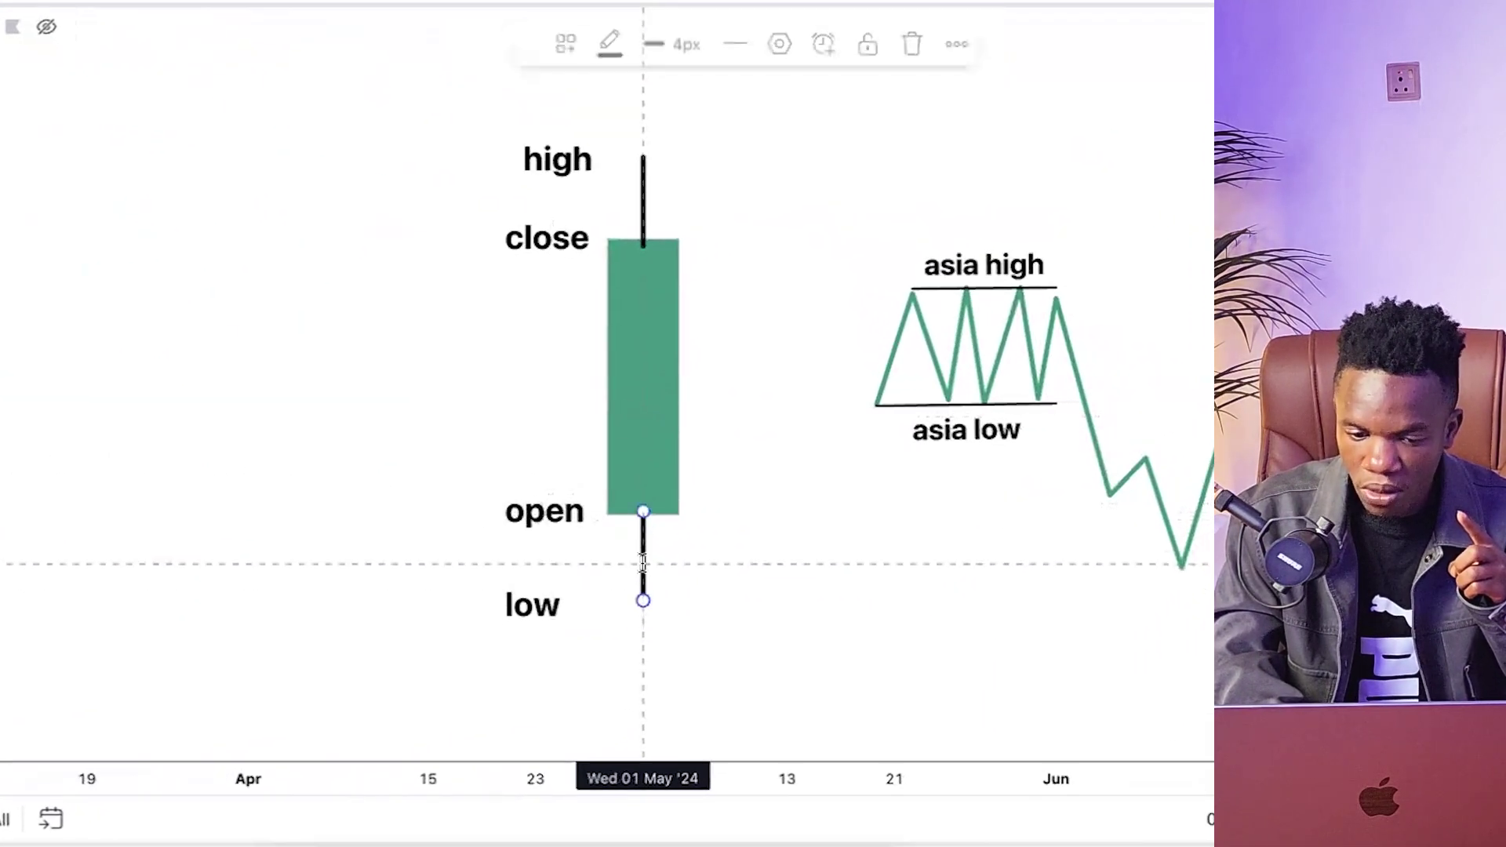
drag(121, 514, 513, 533)
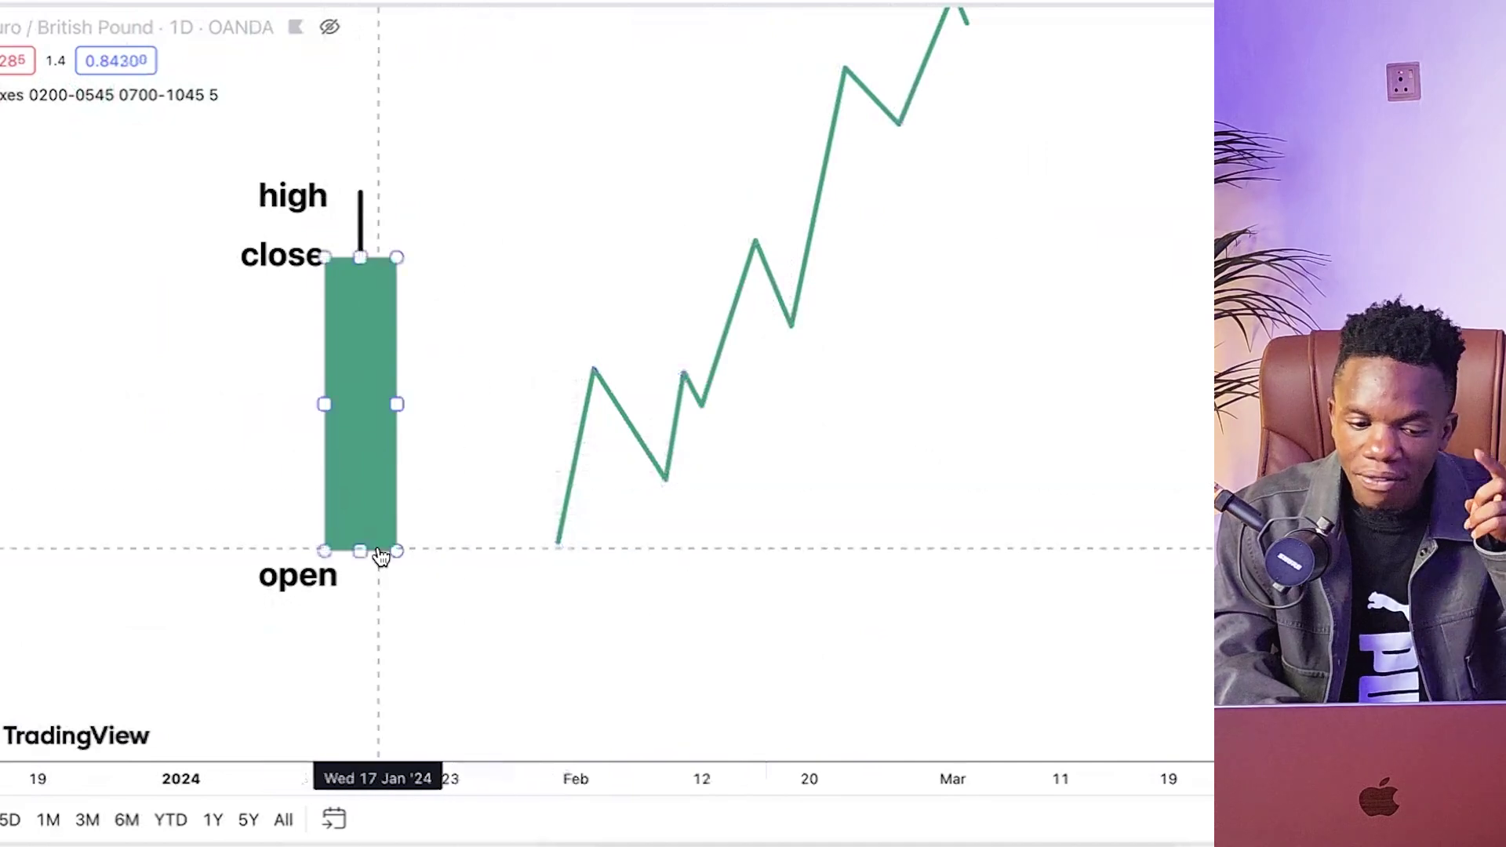
drag(911, 502, 85, 499)
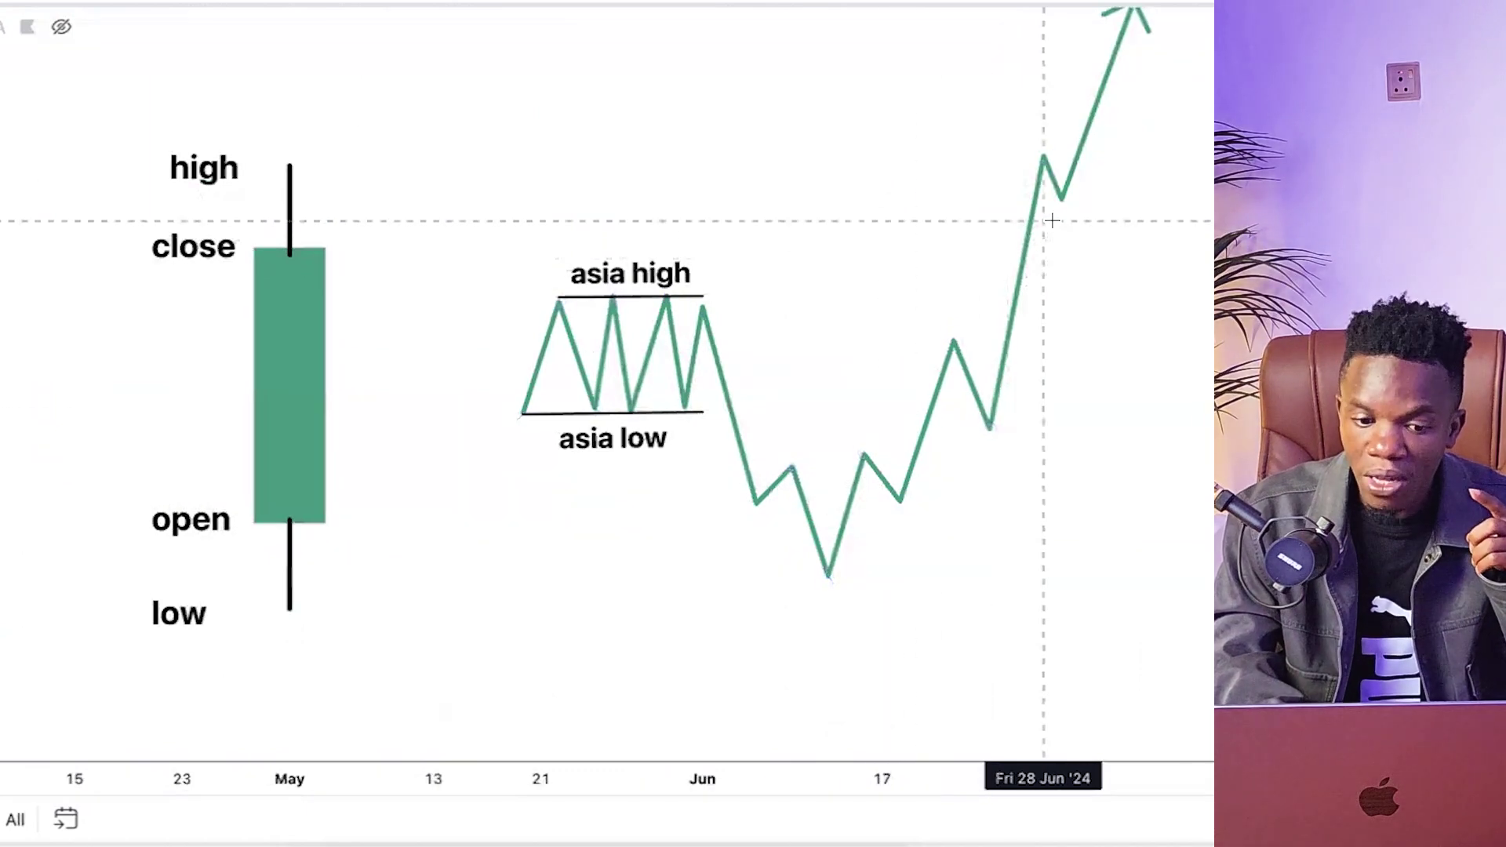
drag(15, 380, 859, 429)
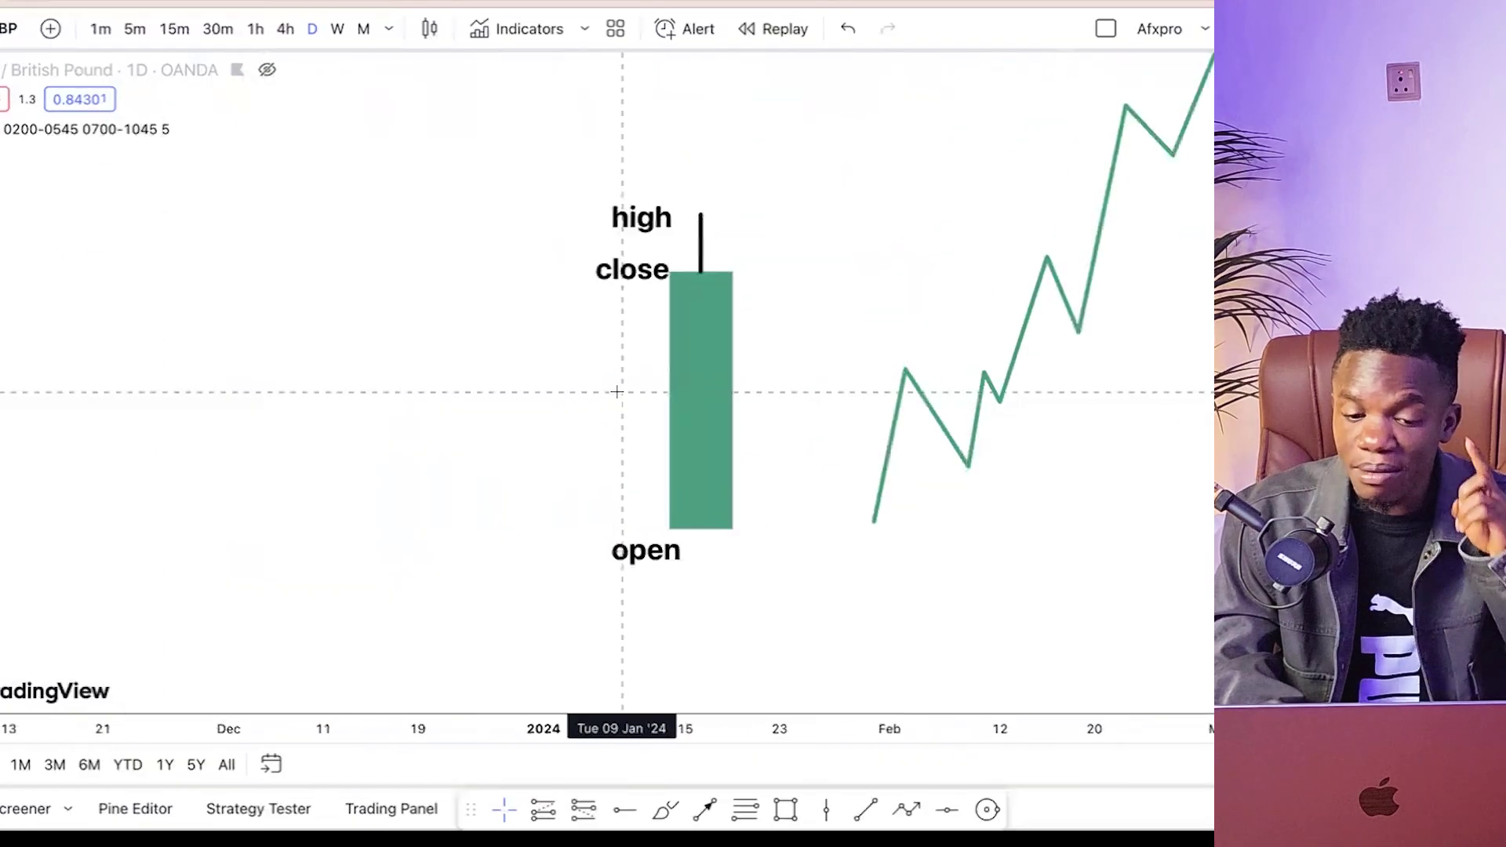
- Compare the September–November 2023 range sketch that ends in a sell-off with the Asia high and low sketch that ends in a rally
scroll(568, 393, left, 10)
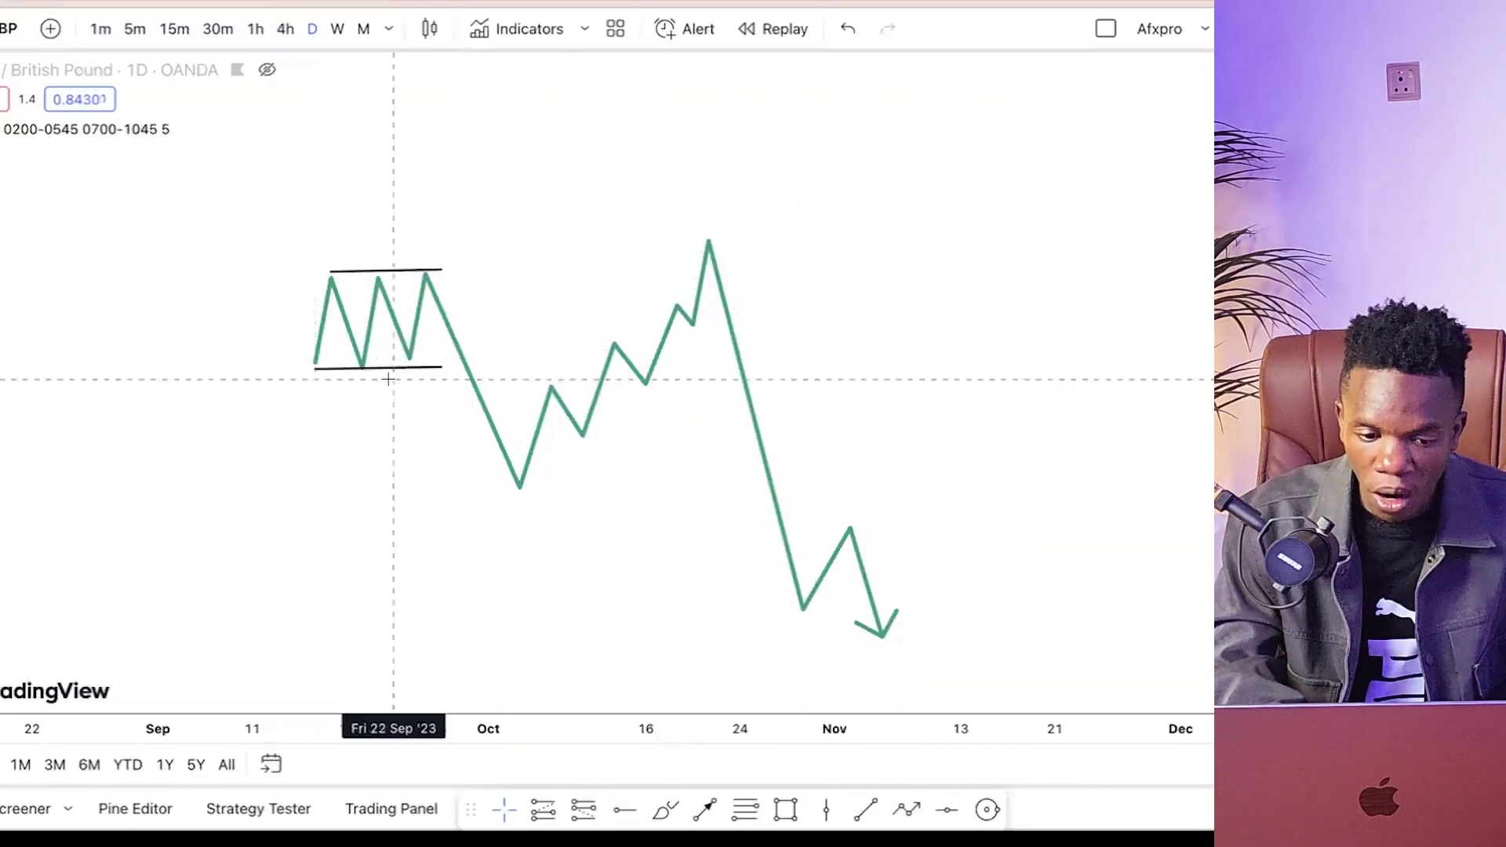
scroll(431, 296, left, 5)
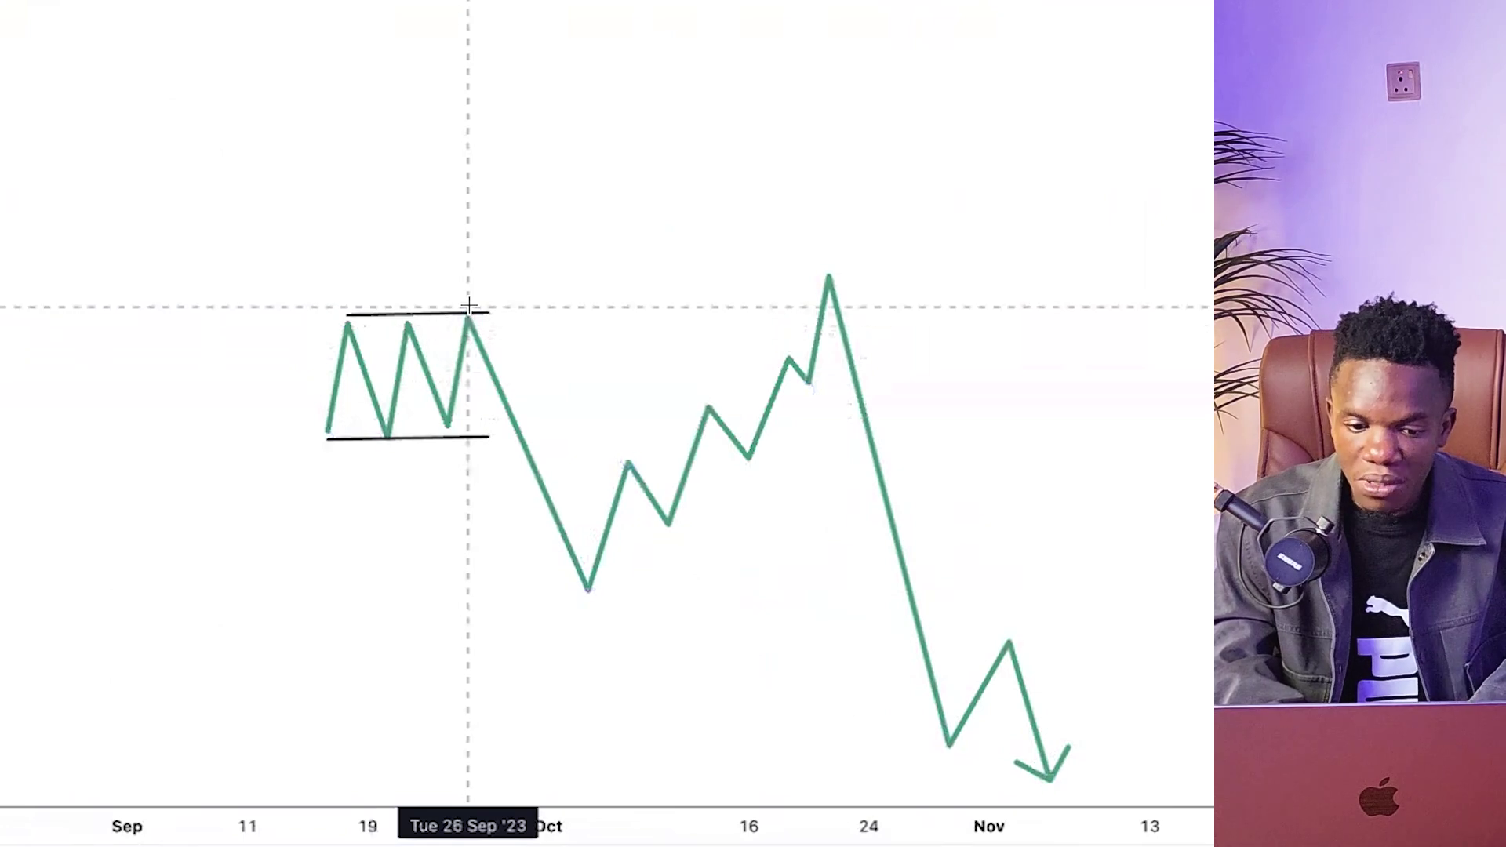
drag(462, 305, 501, 331)
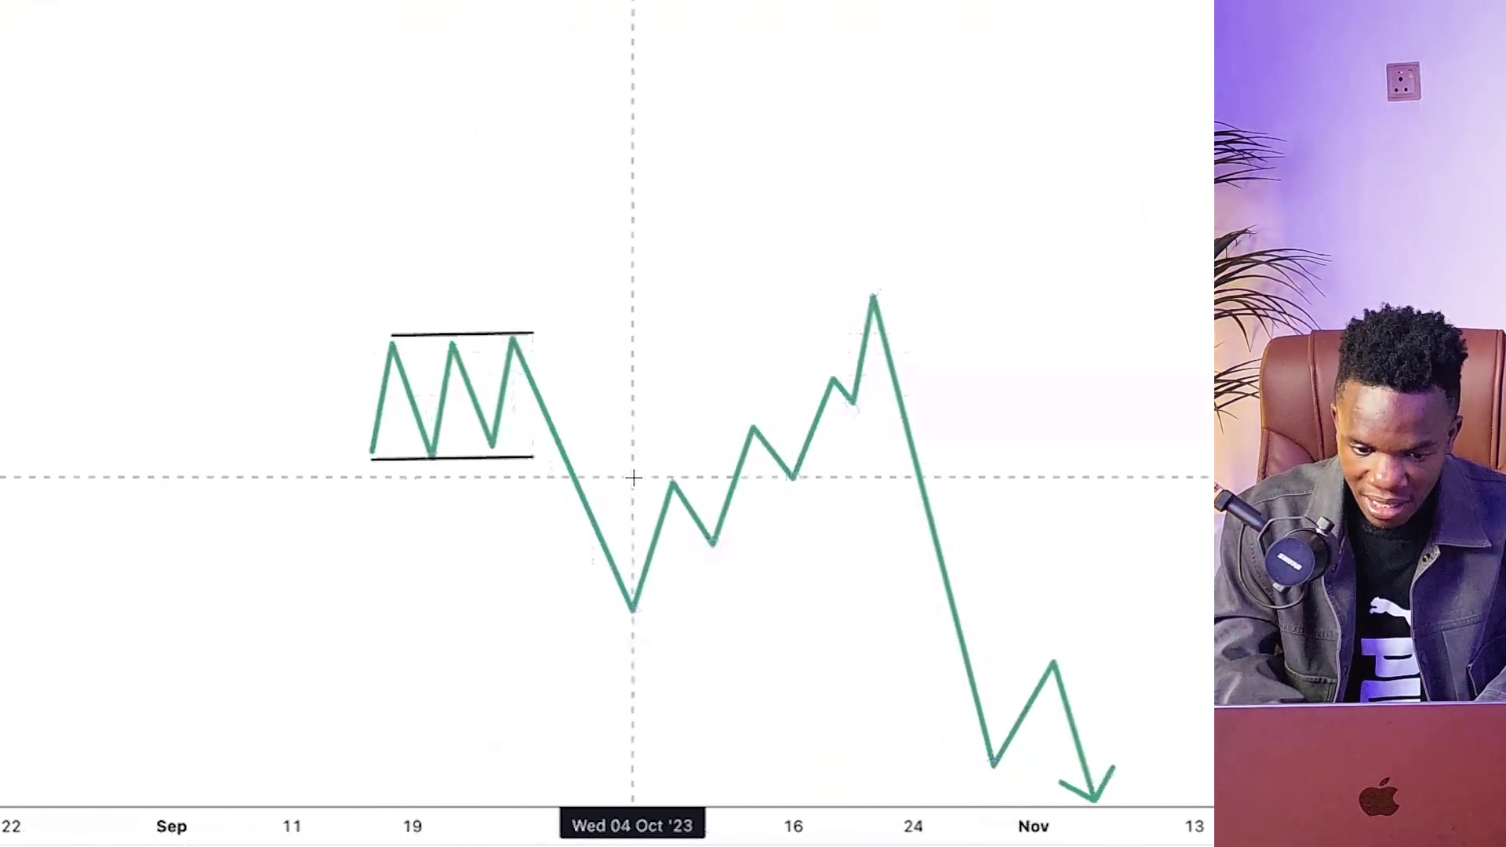
scroll(627, 422, right, 10)
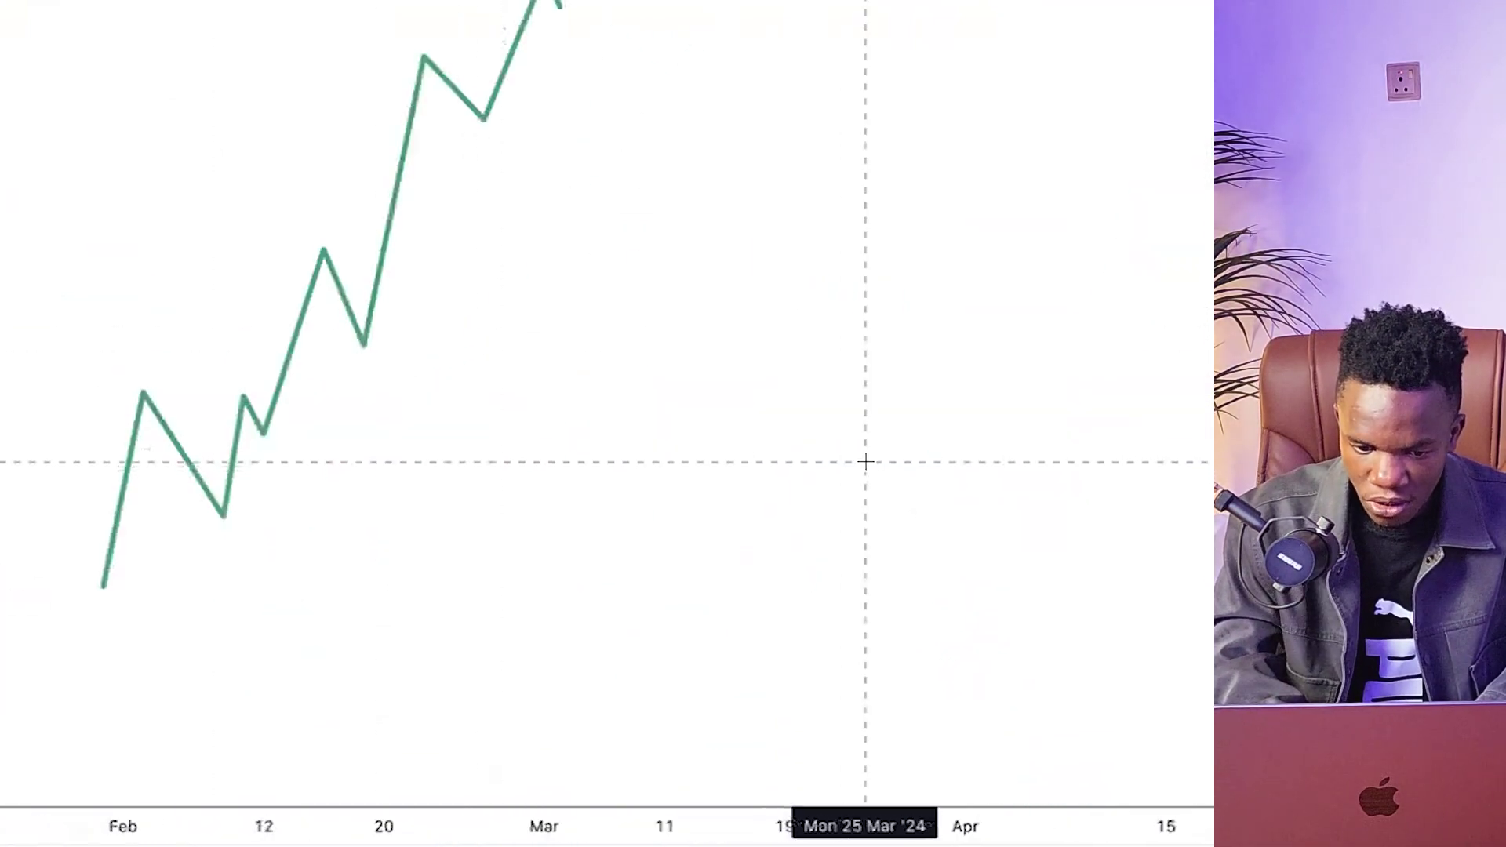
scroll(864, 461, right, 5)
drag(414, 320, 447, 354)
click(604, 581)
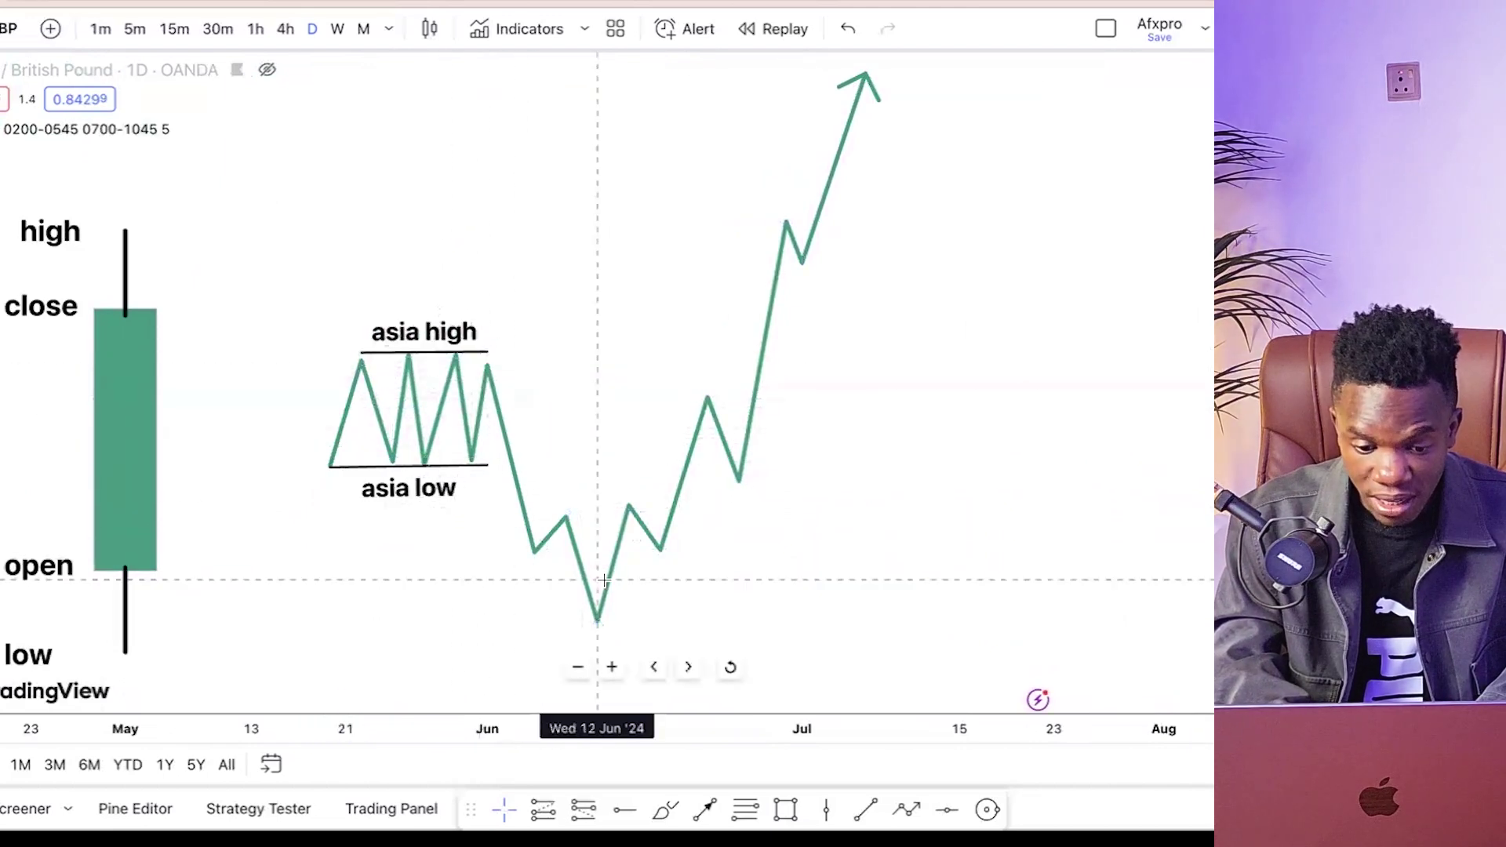
drag(445, 148, 1091, 195)
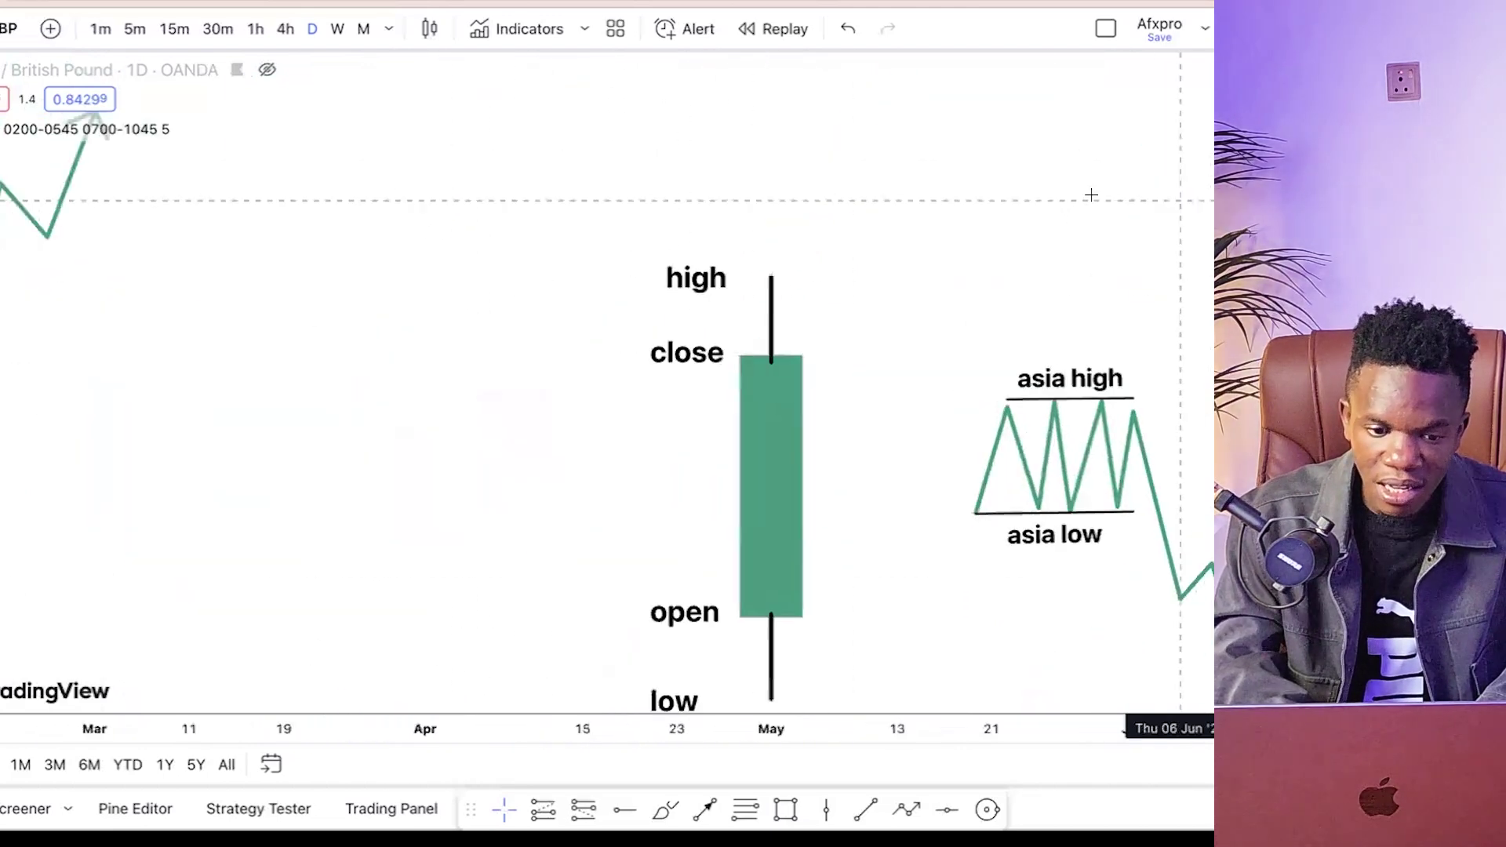
drag(195, 303, 528, 228)
mouse_move(20, 353)
mouse_down()
mouse_move(559, 376)
mouse_move(704, 399)
mouse_up()
drag(319, 433, 854, 327)
drag(259, 516, 535, 490)
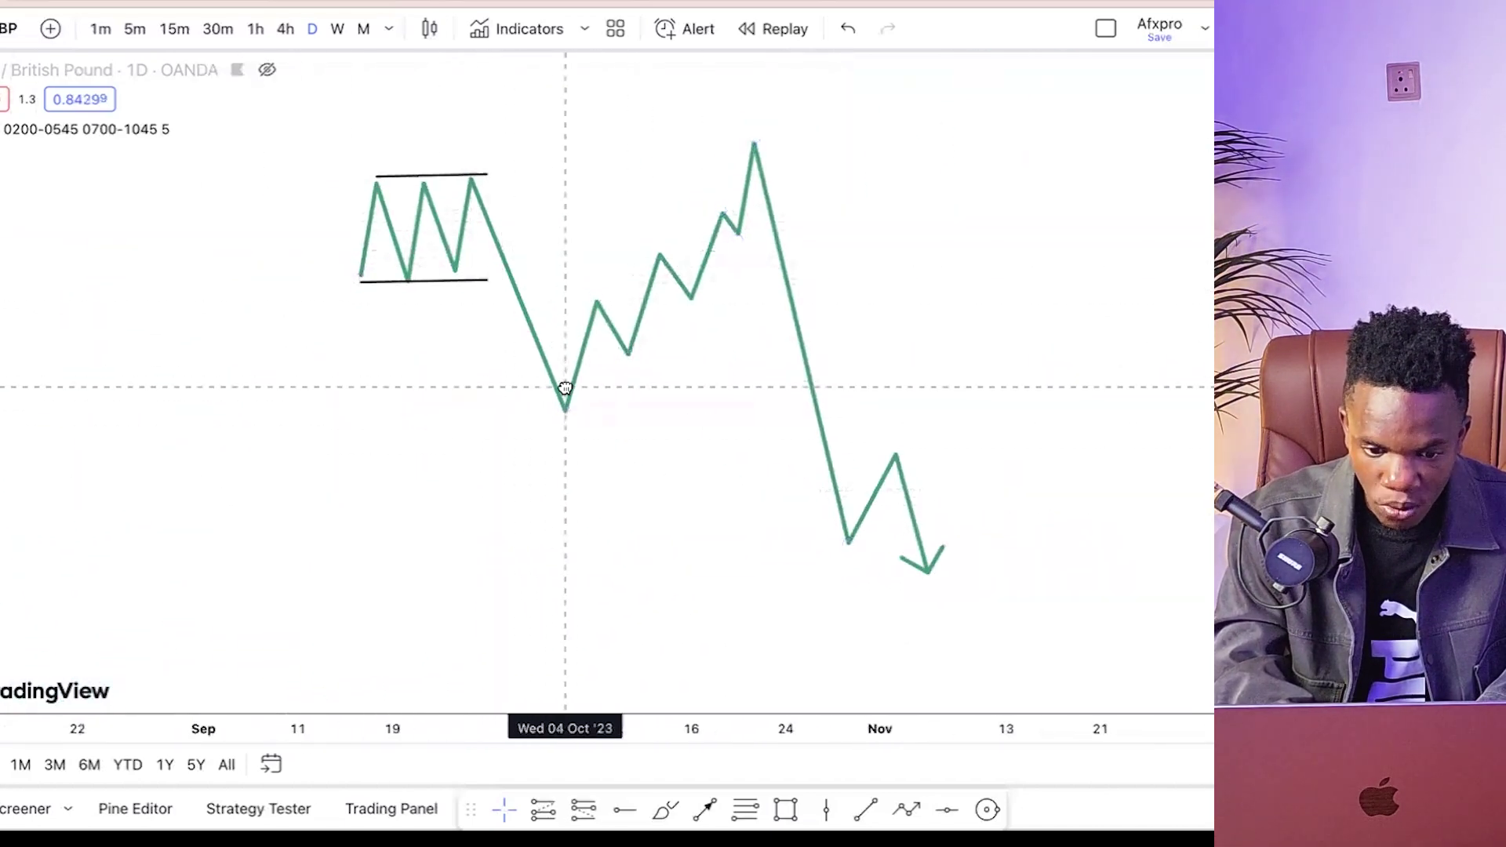
drag(564, 387, 564, 403)
click(572, 385)
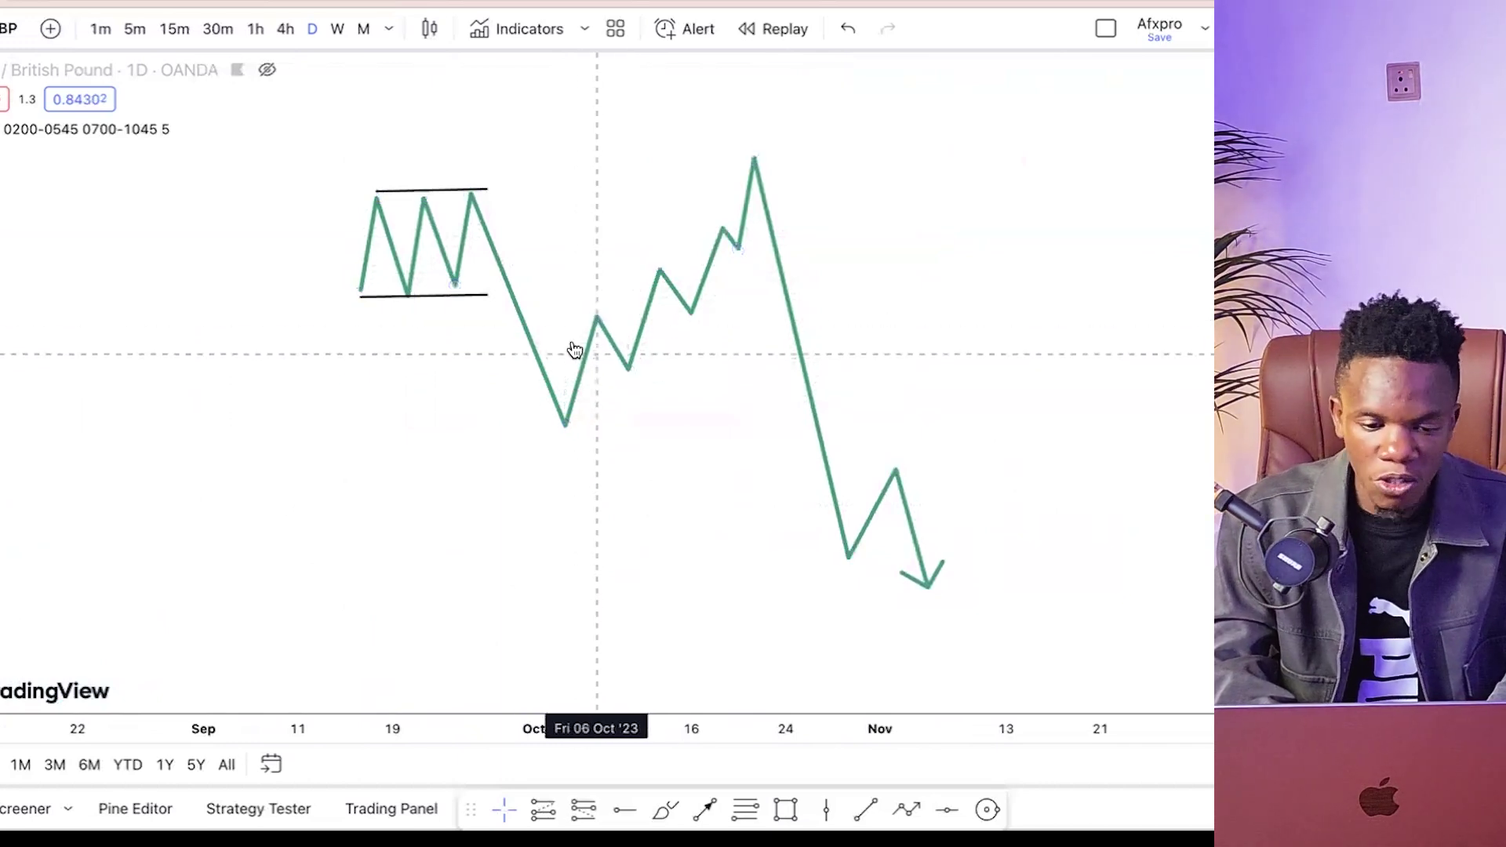
click(570, 403)
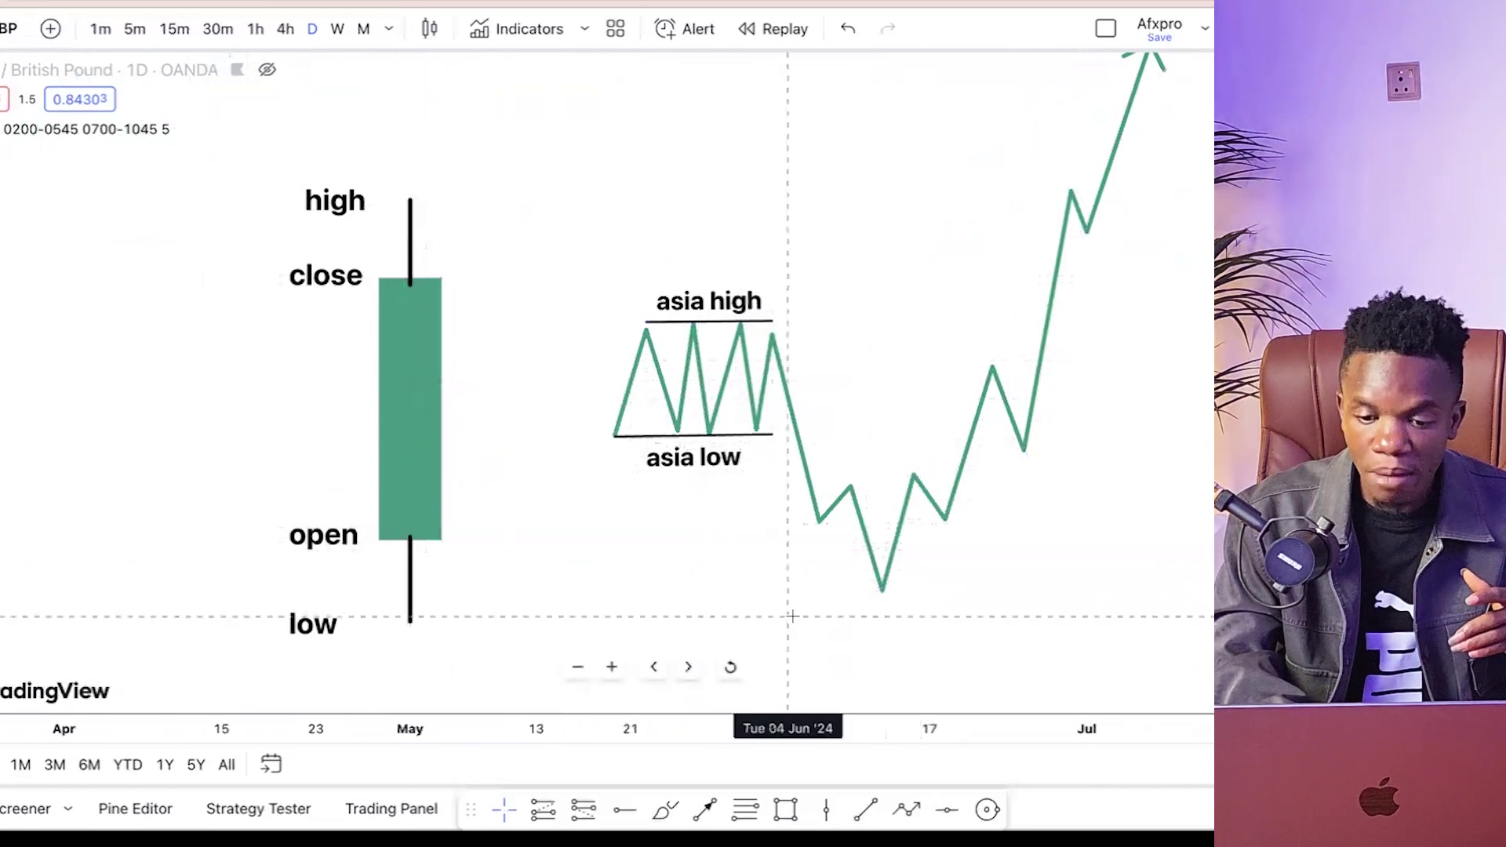
- Examine the January 2024 candle without a lower wick together with the rising price path drawn beside it
drag(245, 447, 1145, 455)
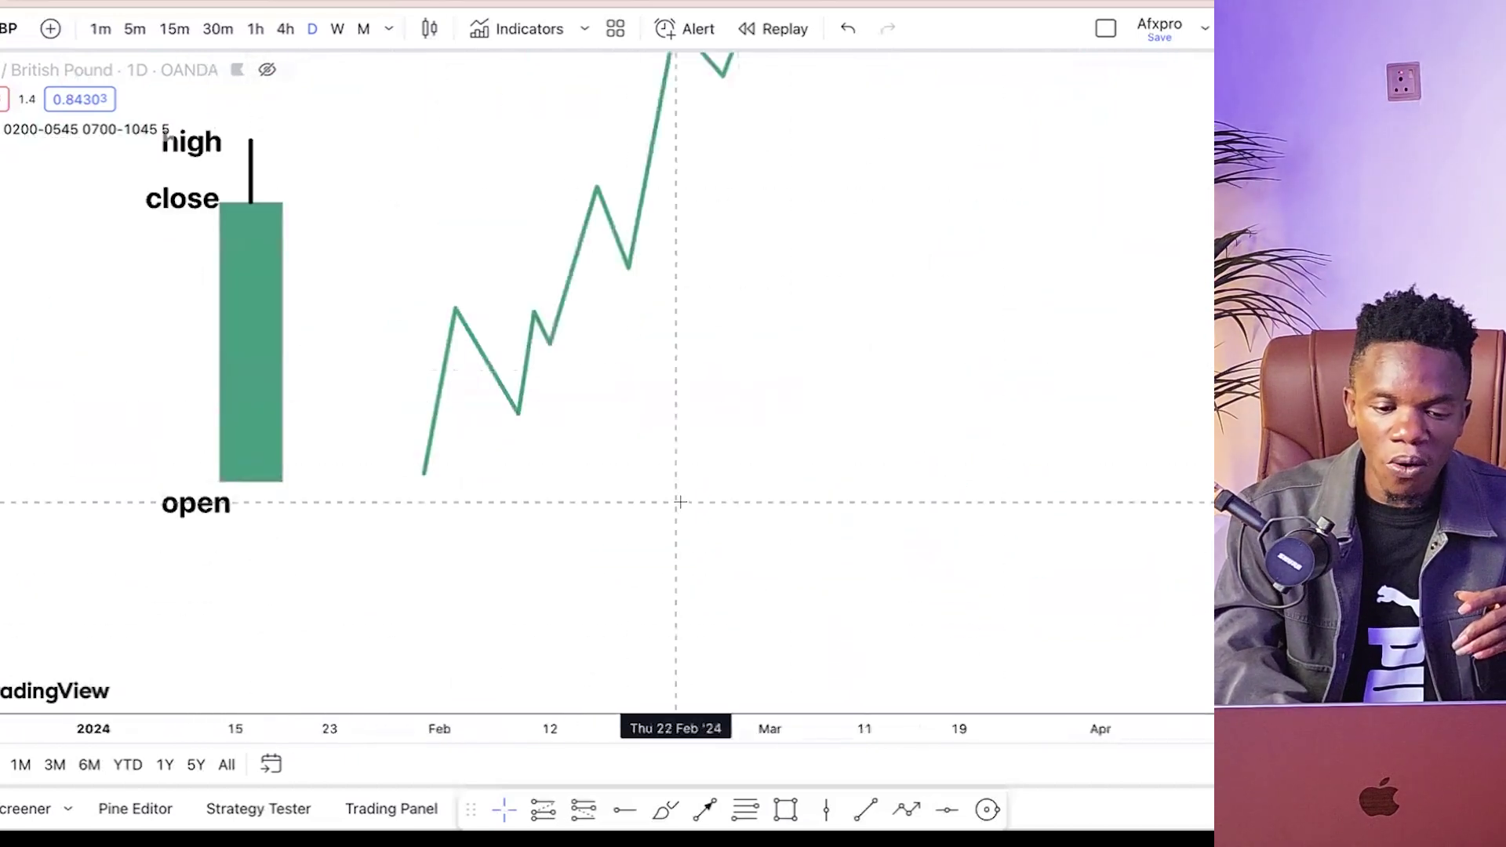
drag(682, 504, 955, 529)
drag(928, 292, 925, 392)
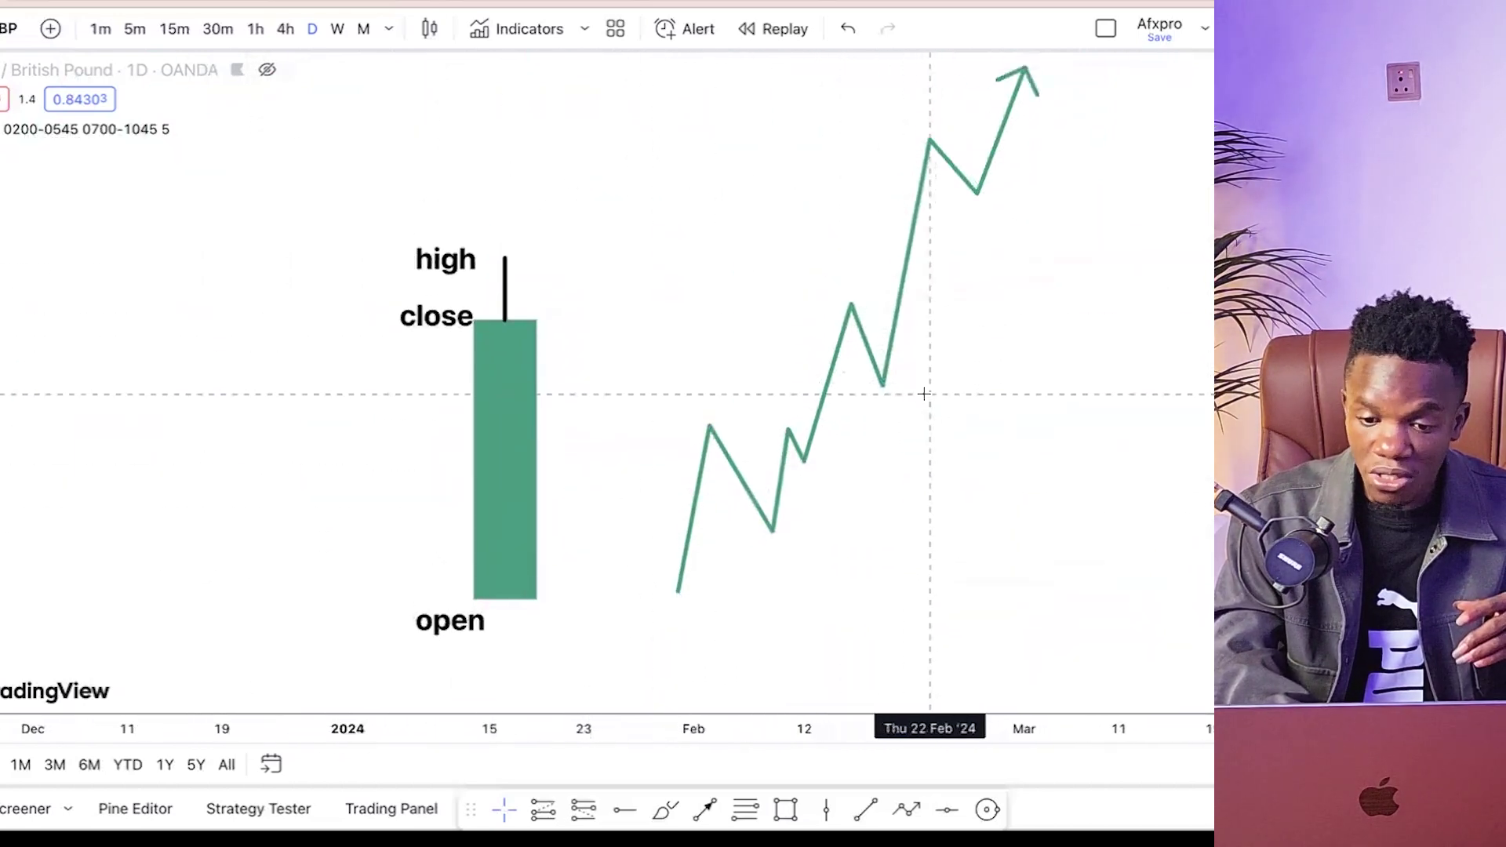
drag(987, 204, 932, 225)
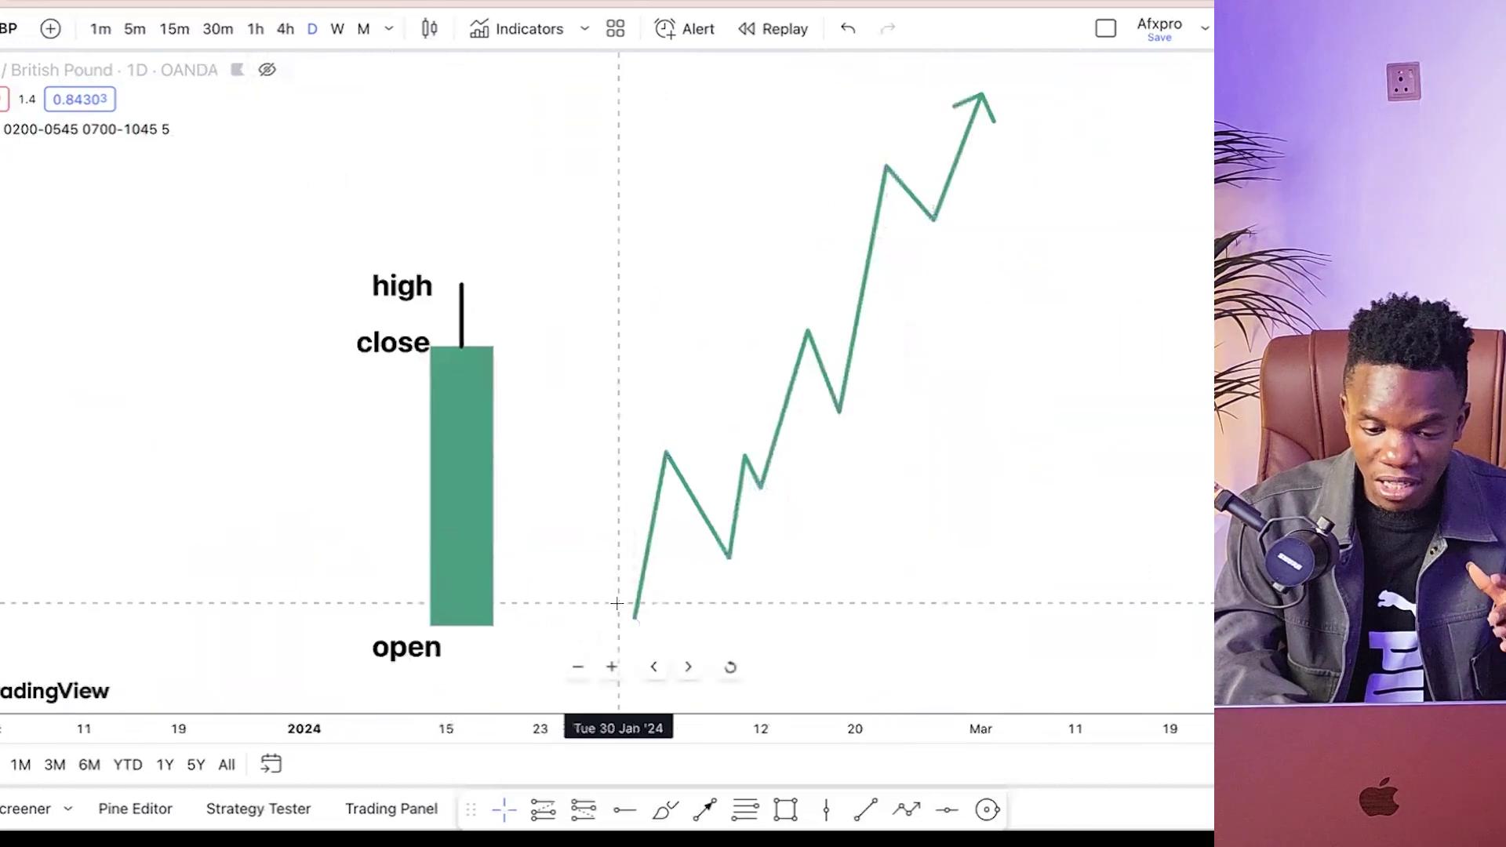
drag(885, 562, 907, 446)
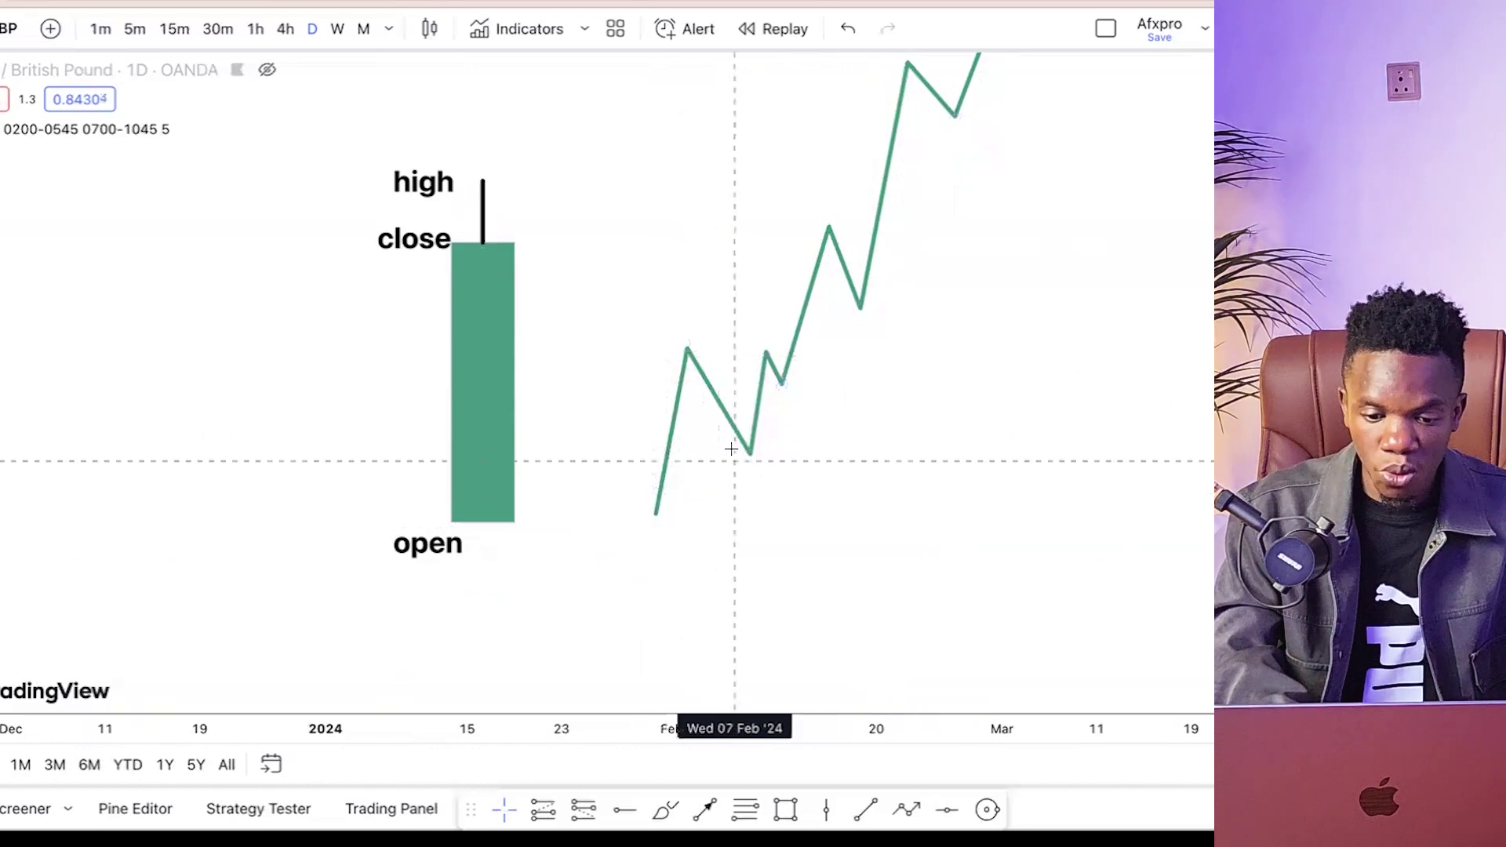
drag(732, 460, 737, 375)
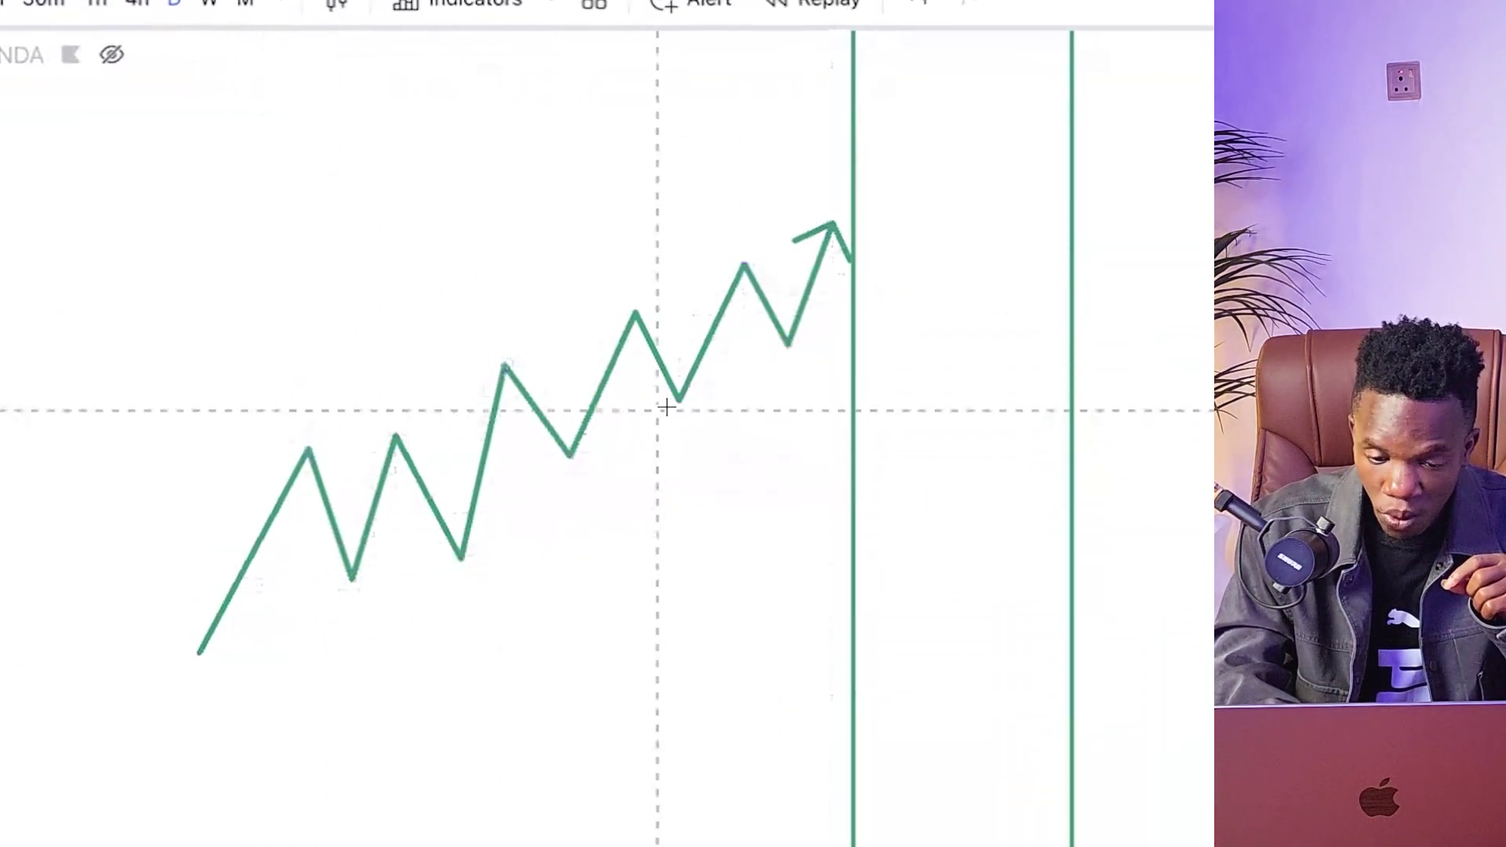
- Compare the rising zigzag before the Tue 03 Sep '24 vertical line with the Asia range sketch and the candle lacking a lower wick
click(455, 524)
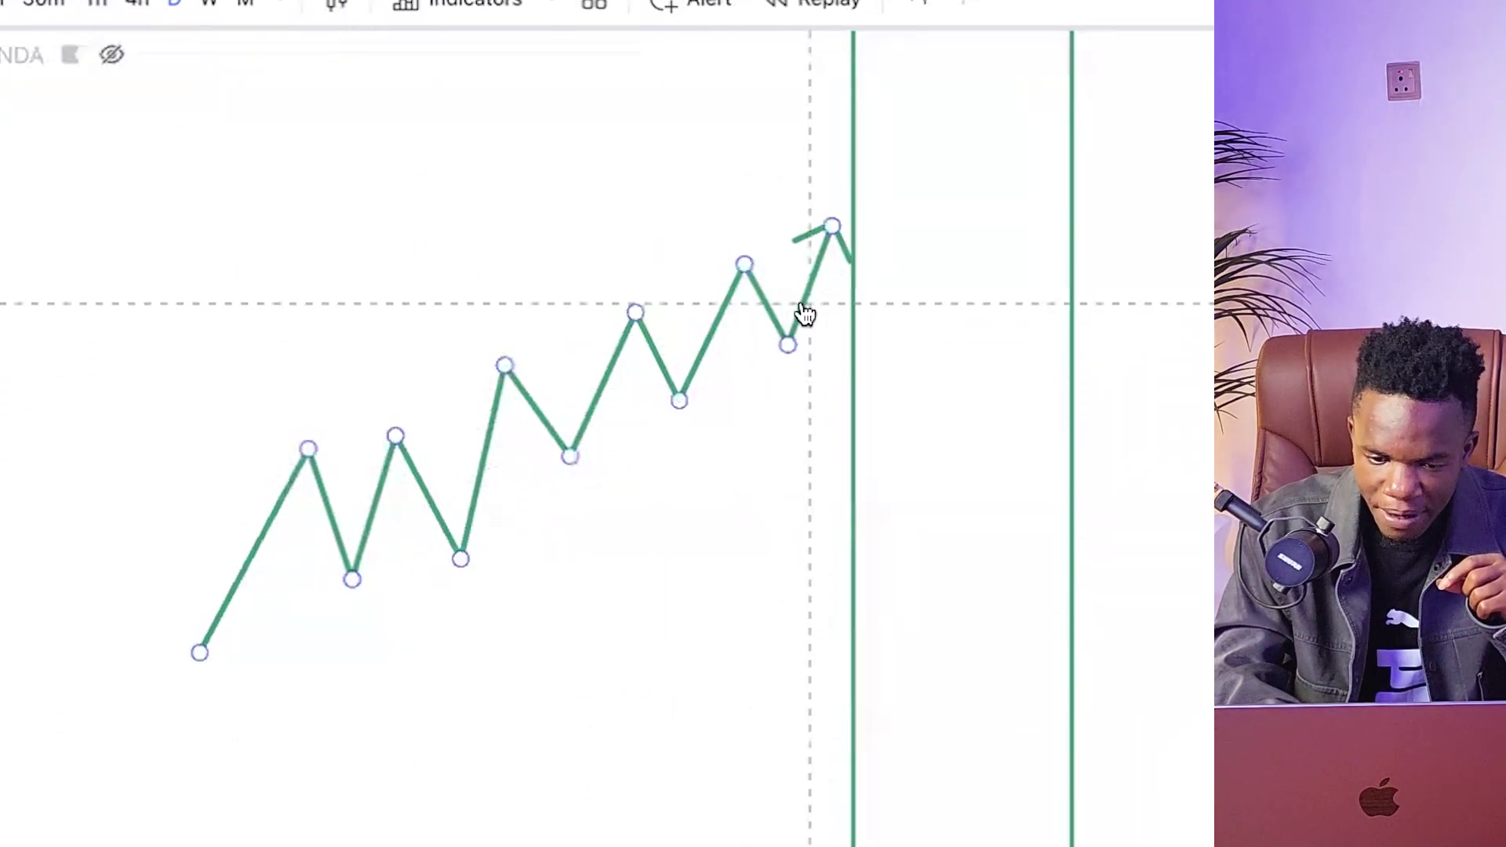
click(528, 504)
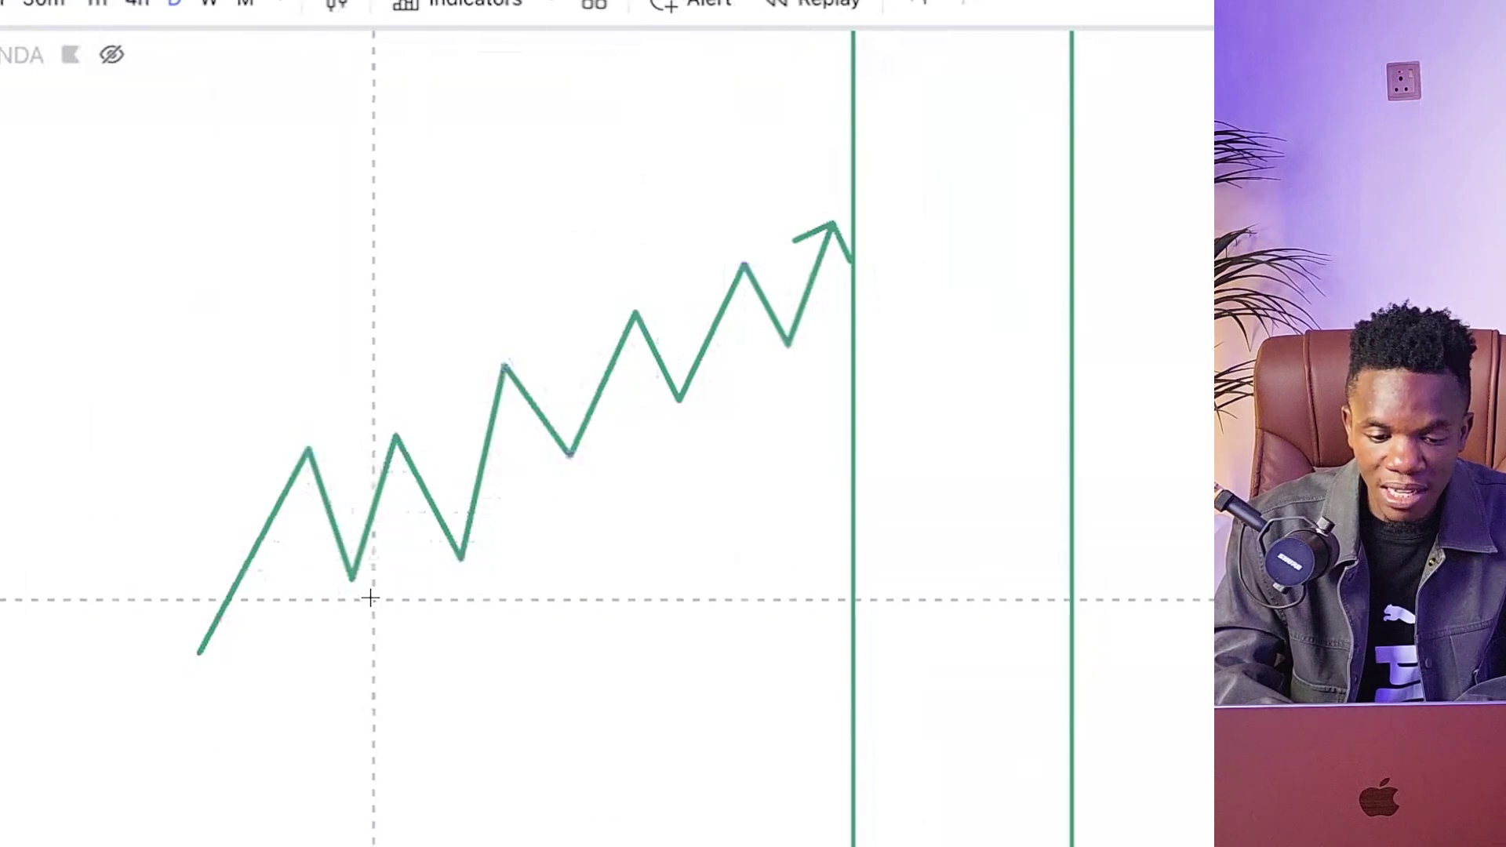
mouse_move(403, 425)
mouse_down()
mouse_move(418, 469)
mouse_move(416, 421)
mouse_up()
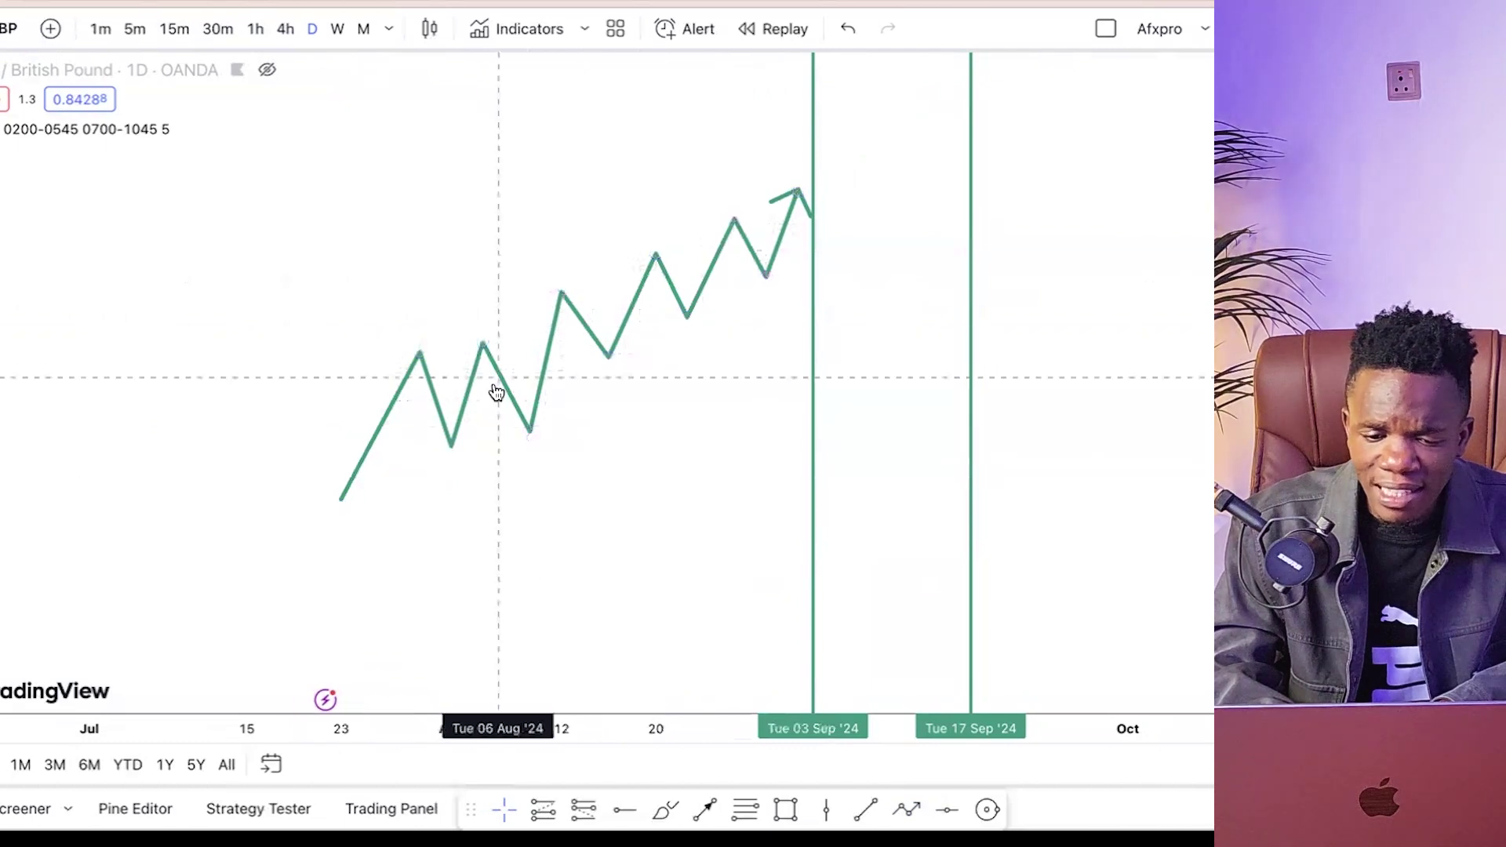
mouse_move(519, 279)
mouse_down()
mouse_move(685, 383)
mouse_move(728, 565)
mouse_up()
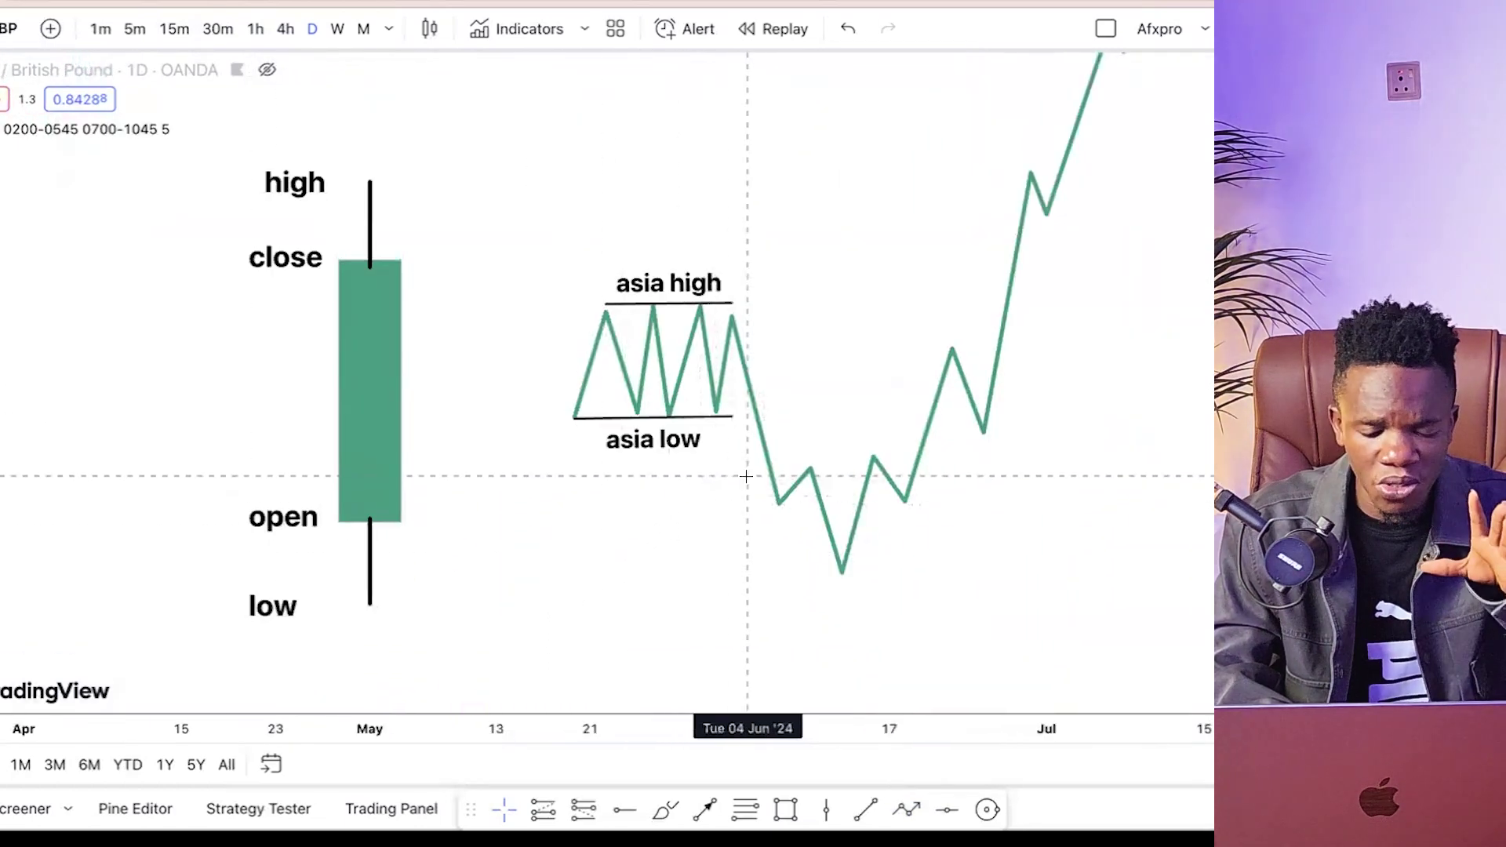
scroll(709, 431, right, 10)
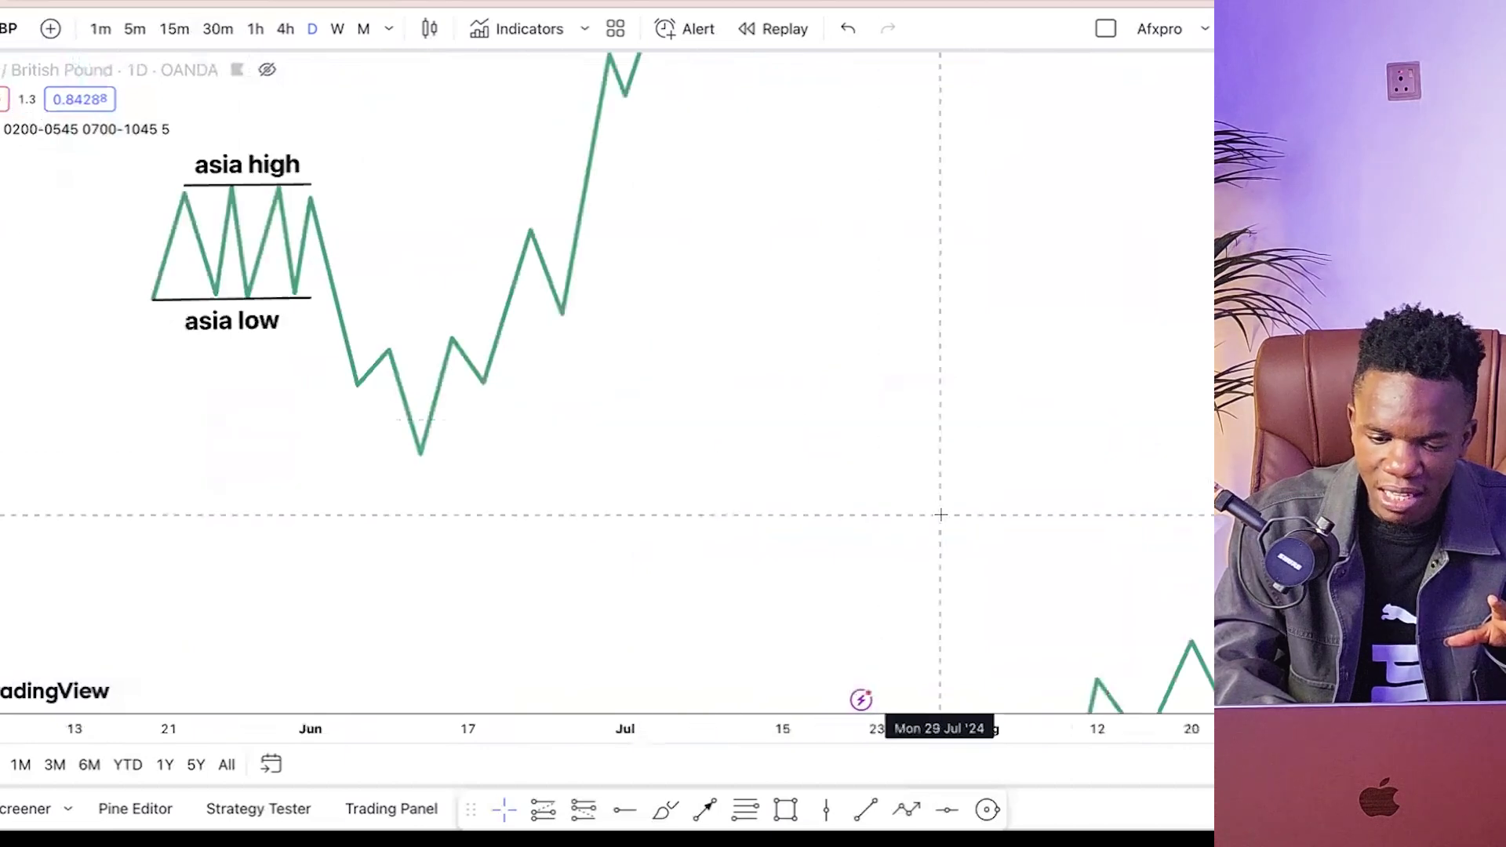
scroll(881, 471, right, 5)
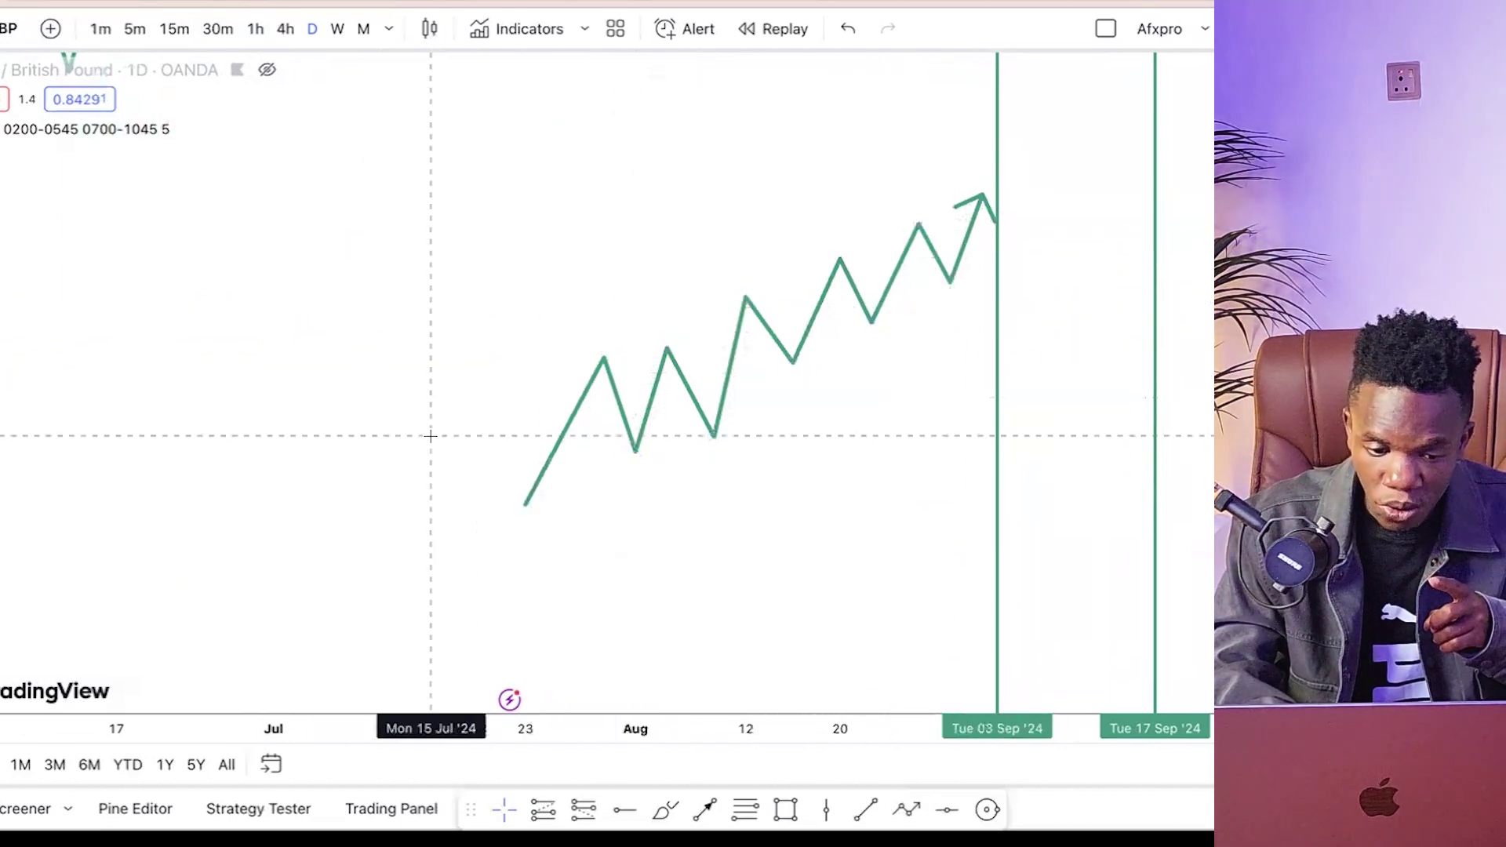
scroll(430, 435, left, 10)
drag(516, 400, 516, 499)
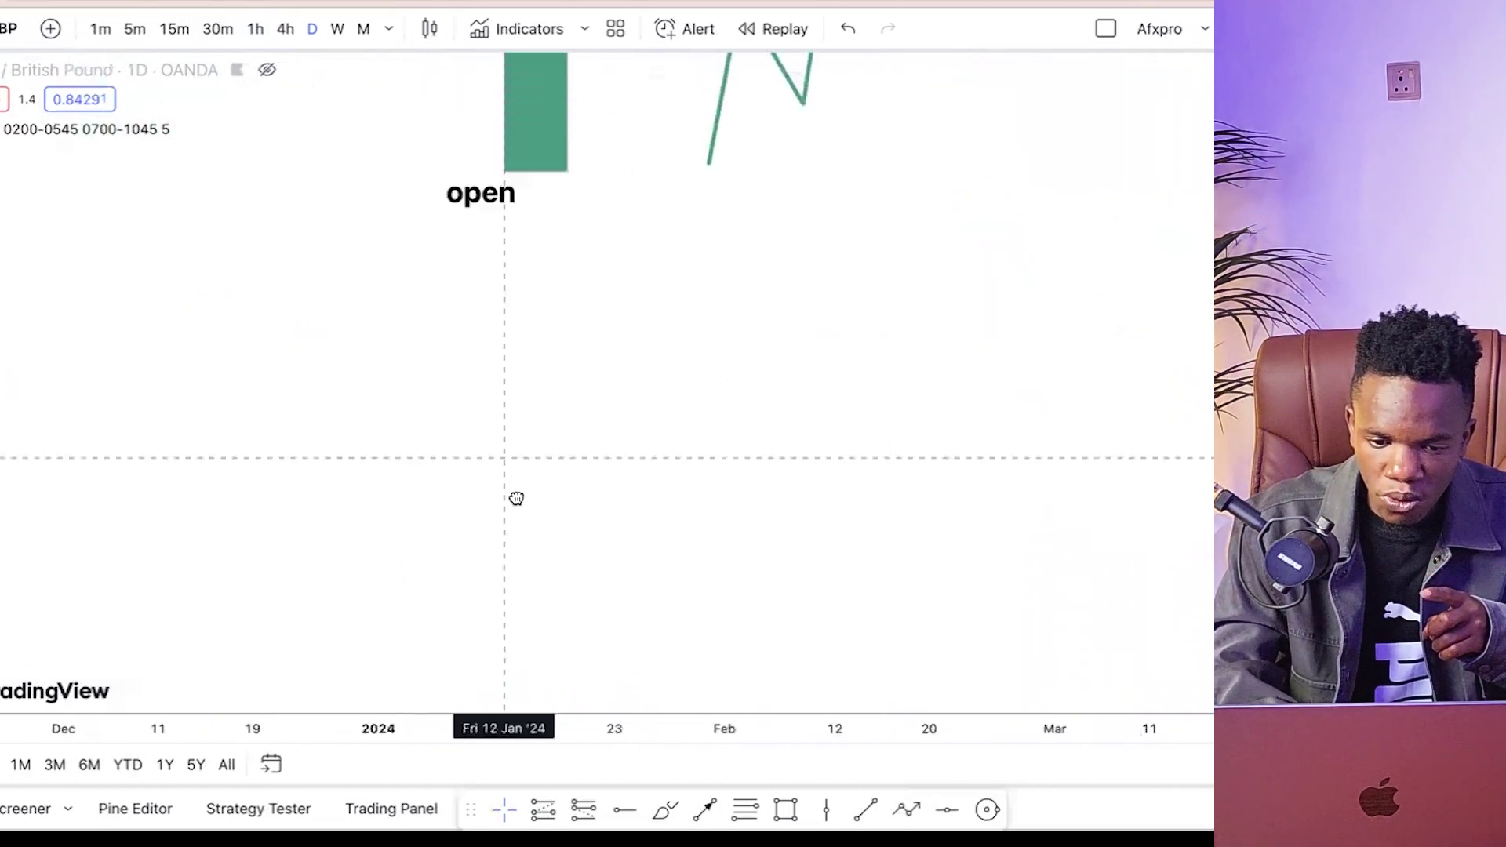
scroll(516, 498, up, 10)
scroll(813, 252, right, 4)
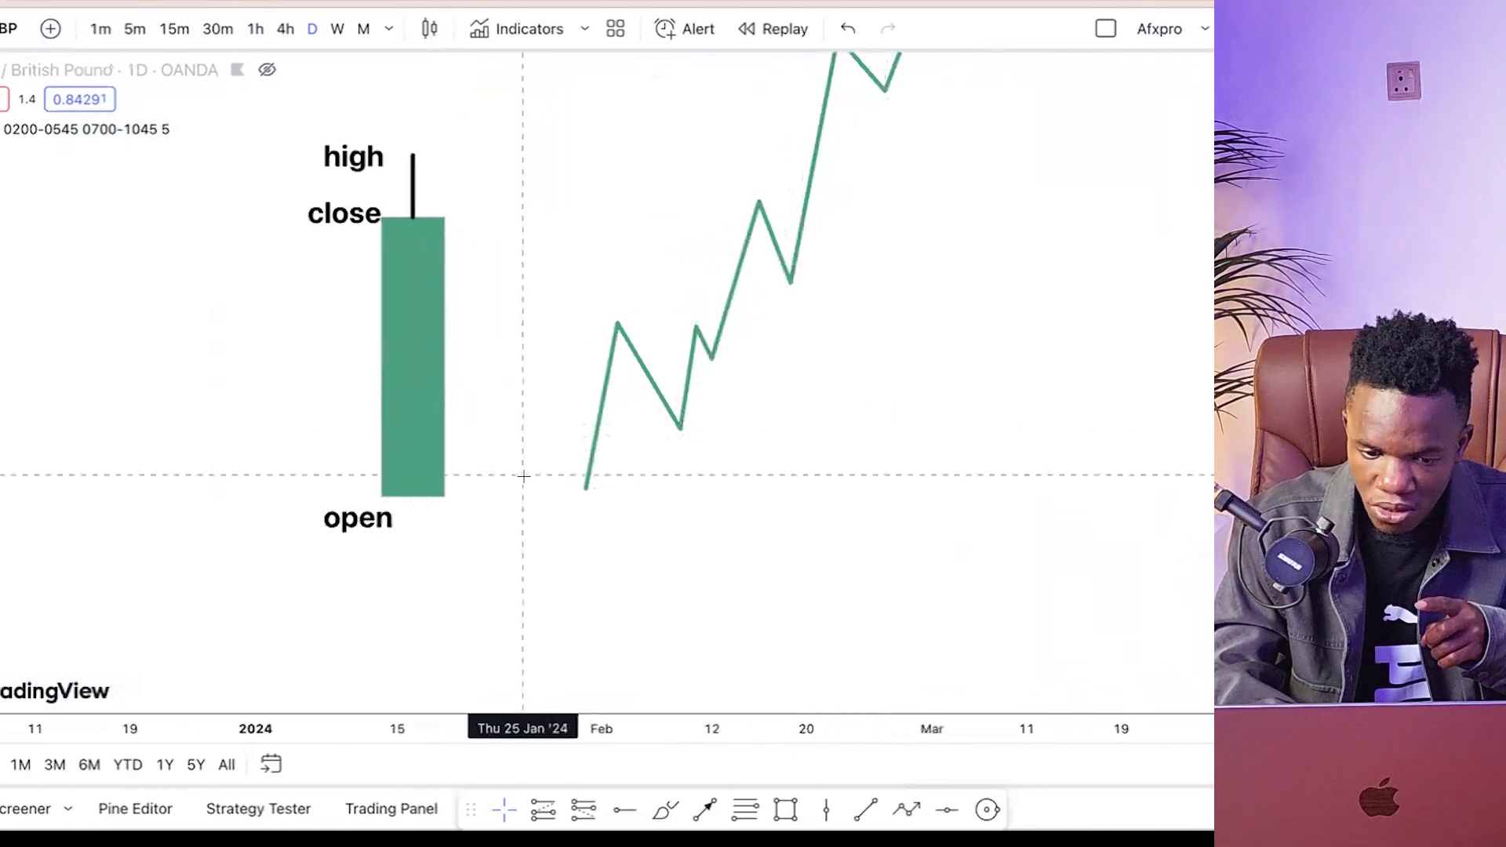
scroll(583, 379, down, 3)
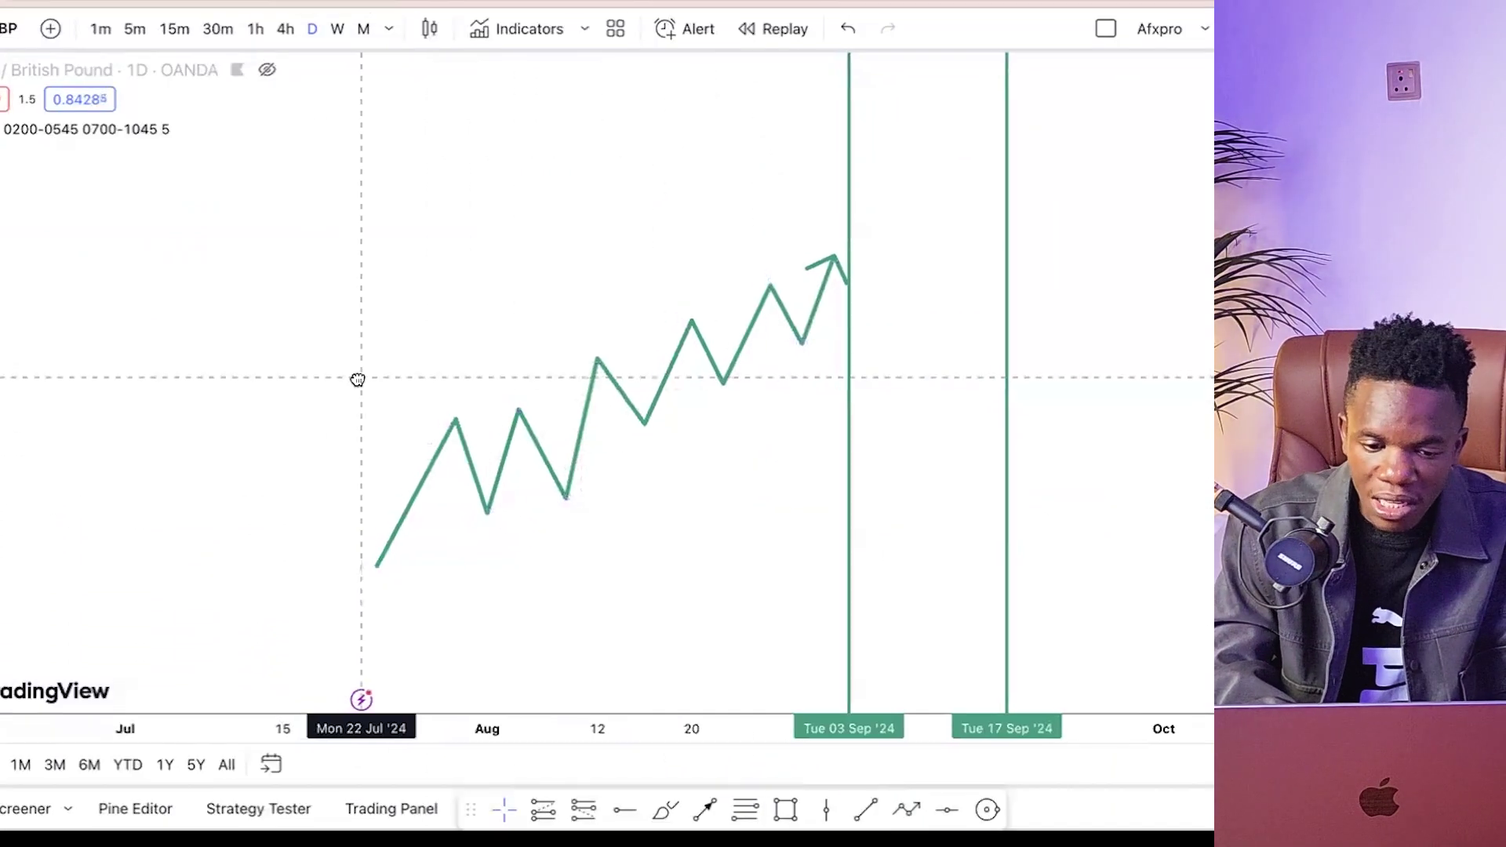
- Replace the rising zigzag with a falling path of lower highs and lows, ending in an arrow at Fri 06 Sep '24
click(616, 384)
click(990, 85)
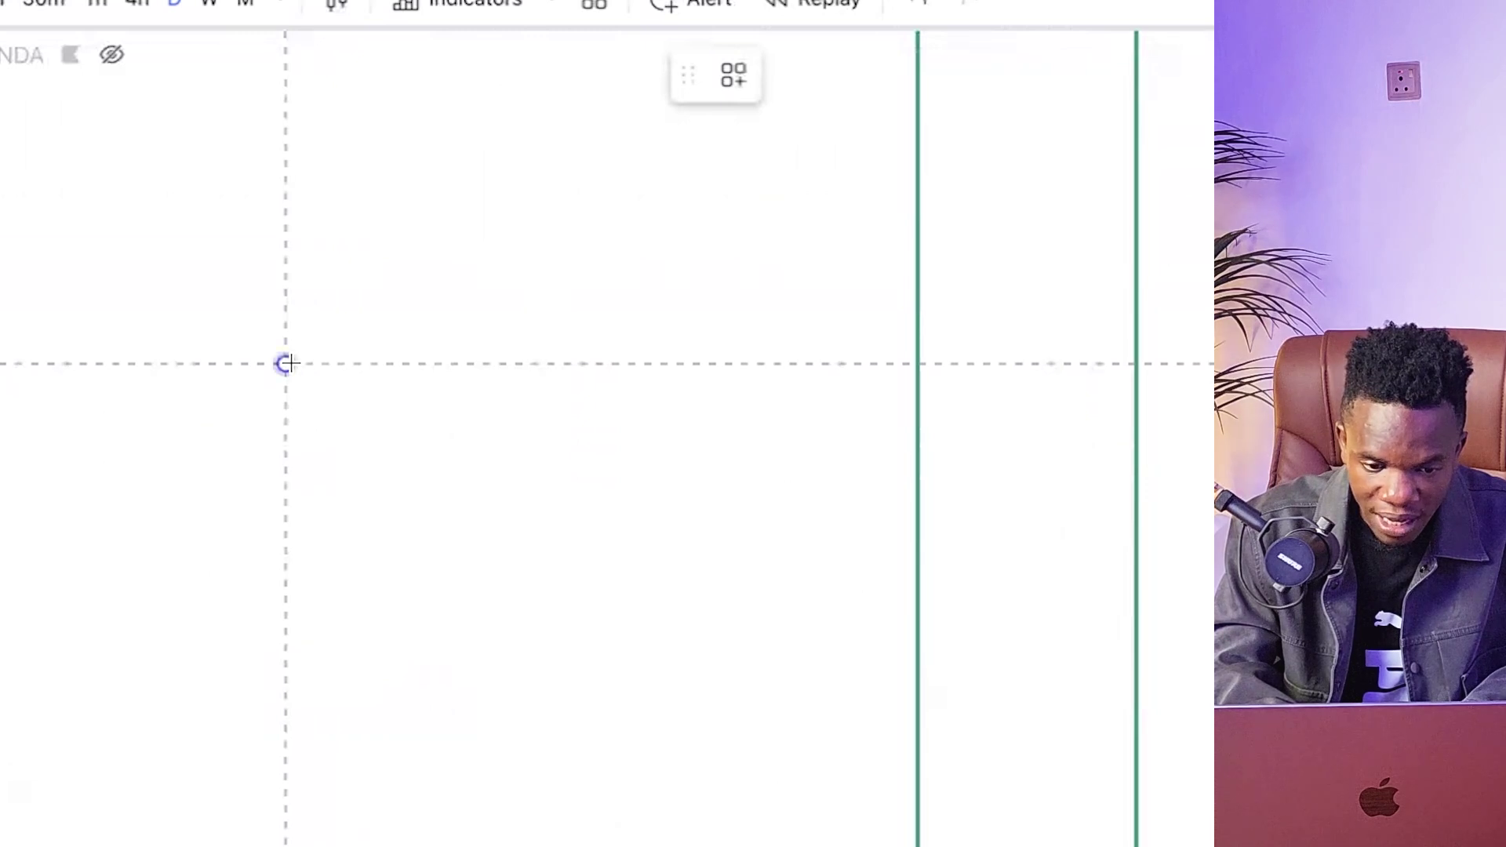
click(285, 363)
click(307, 502)
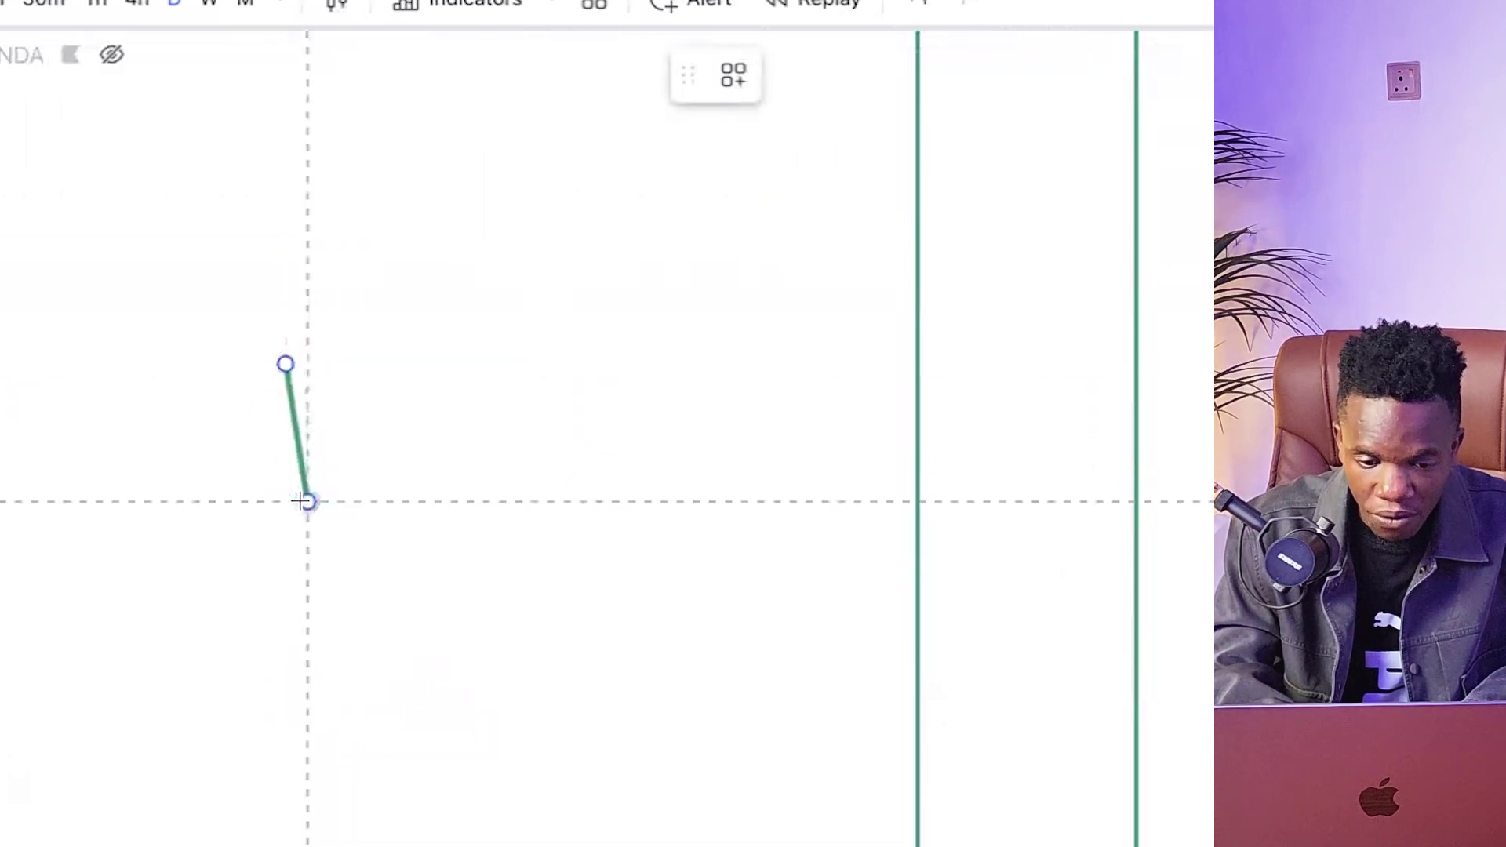
click(351, 405)
click(394, 575)
click(481, 462)
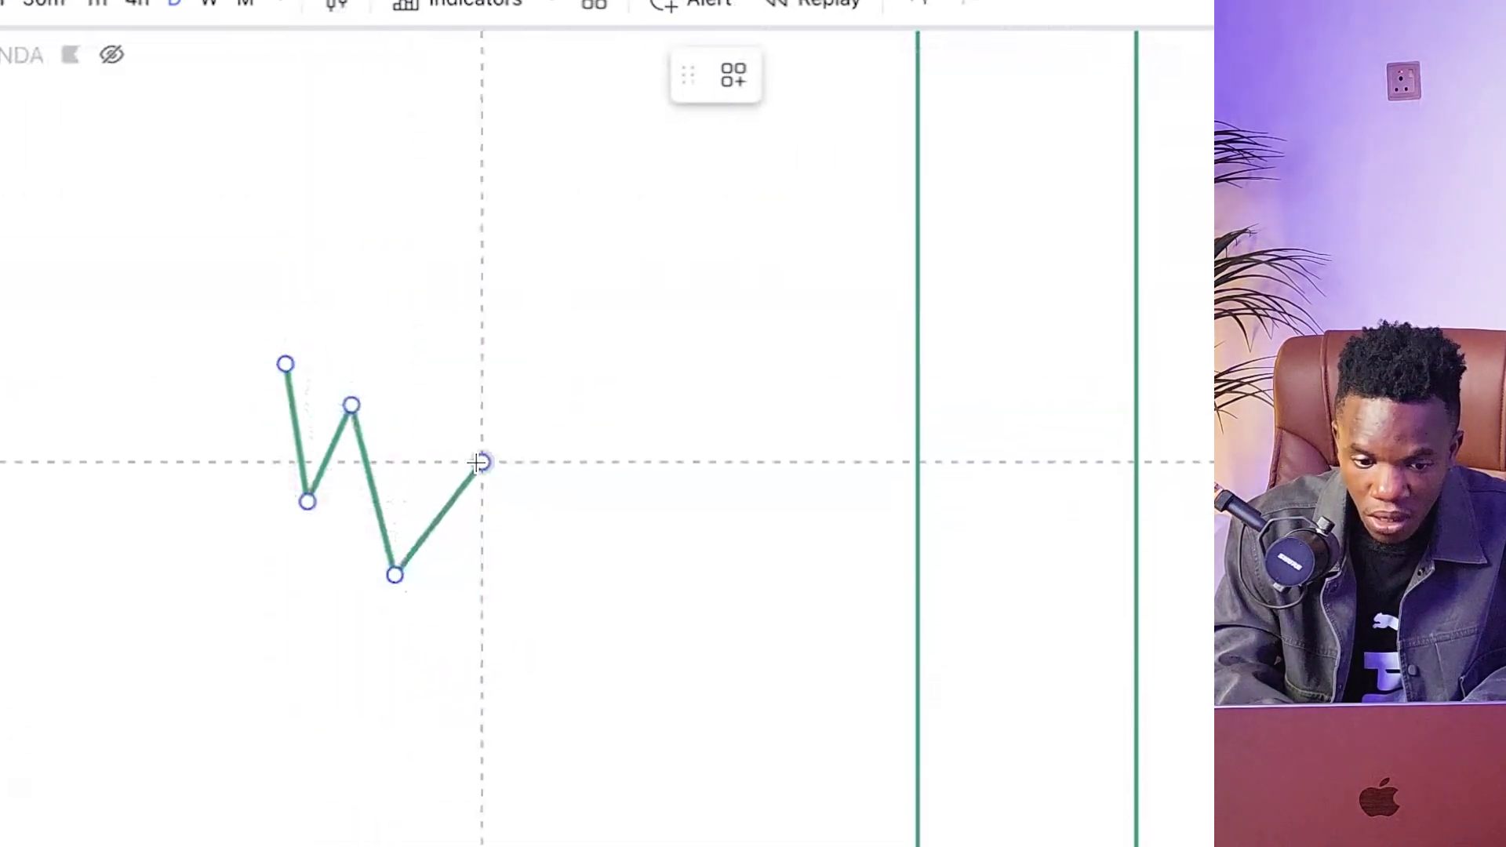
click(570, 662)
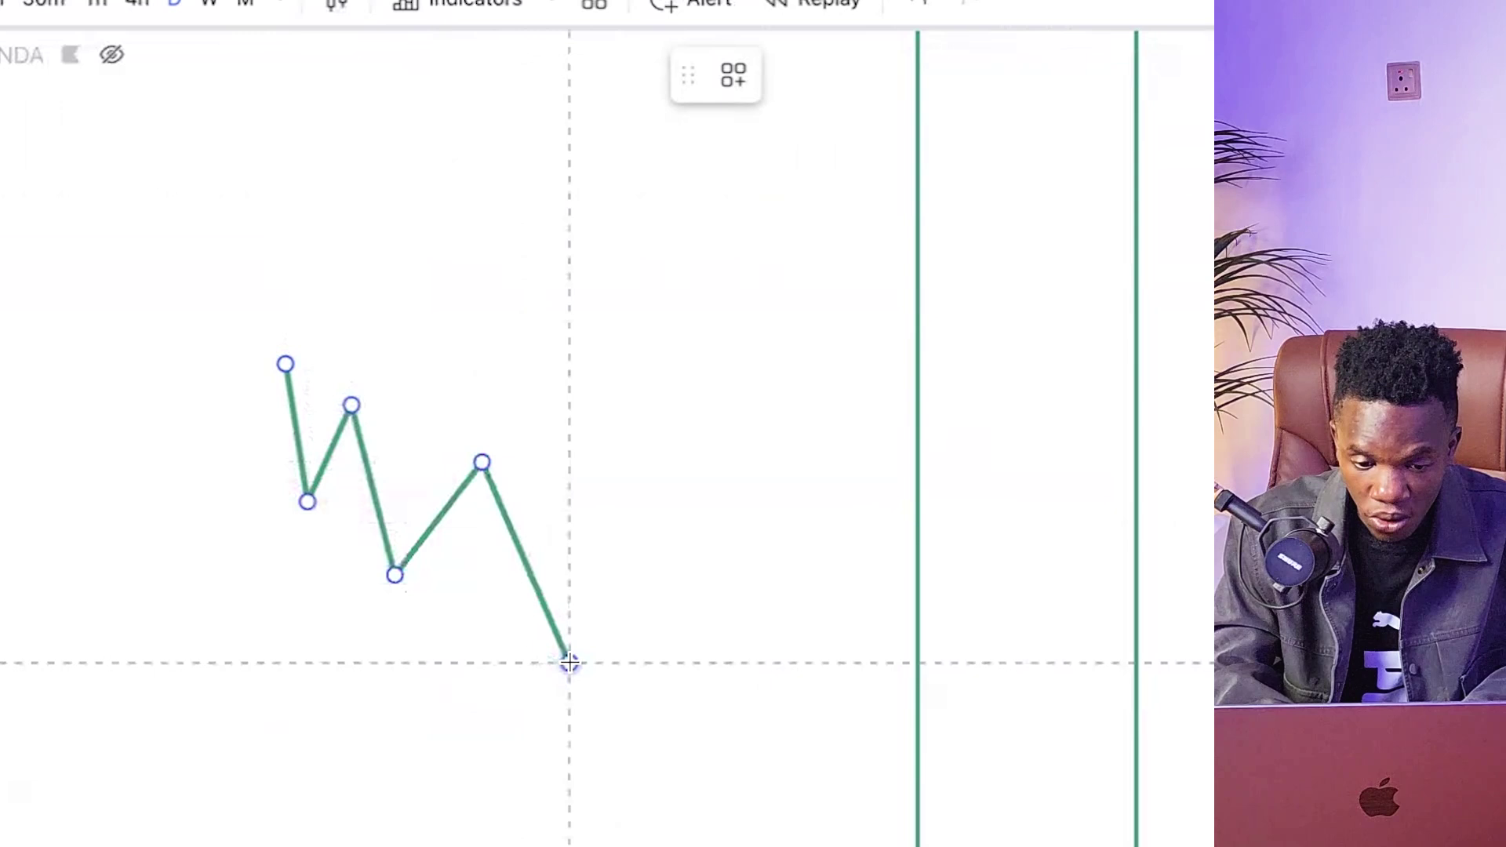
click(635, 530)
click(721, 699)
click(766, 579)
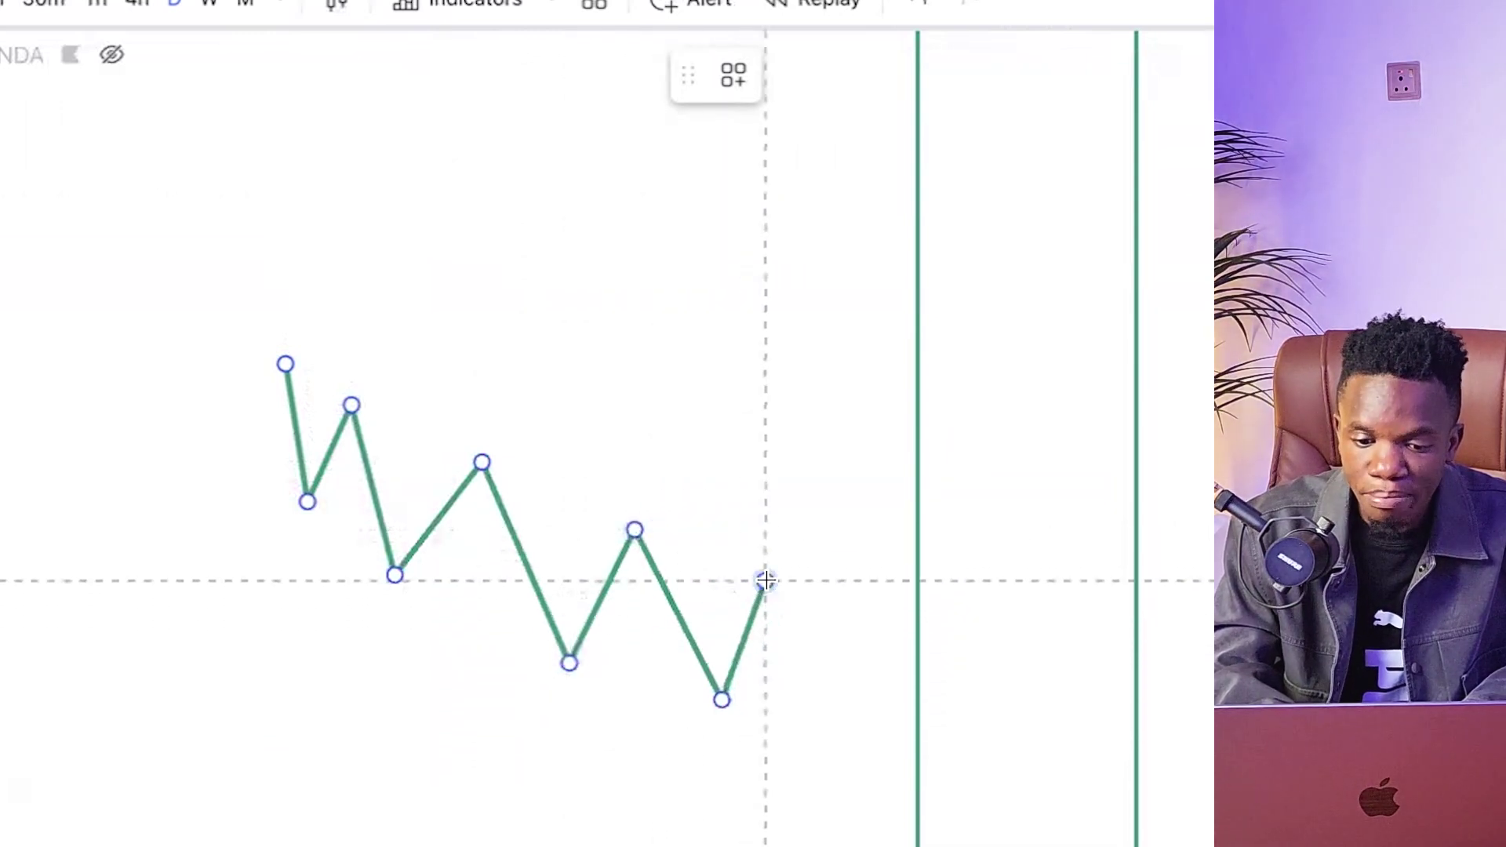
click(830, 736)
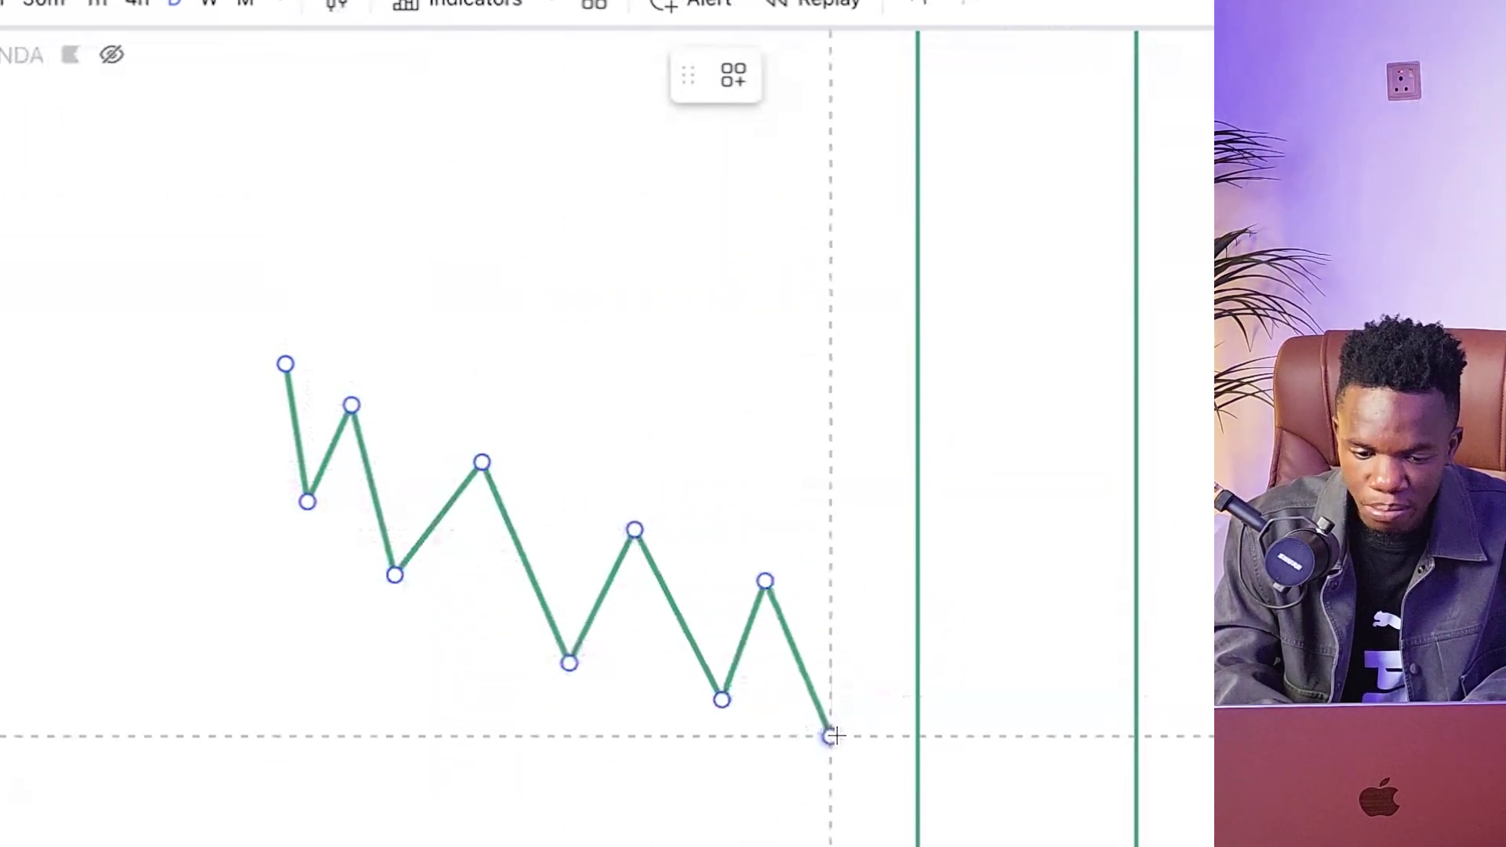
click(875, 612)
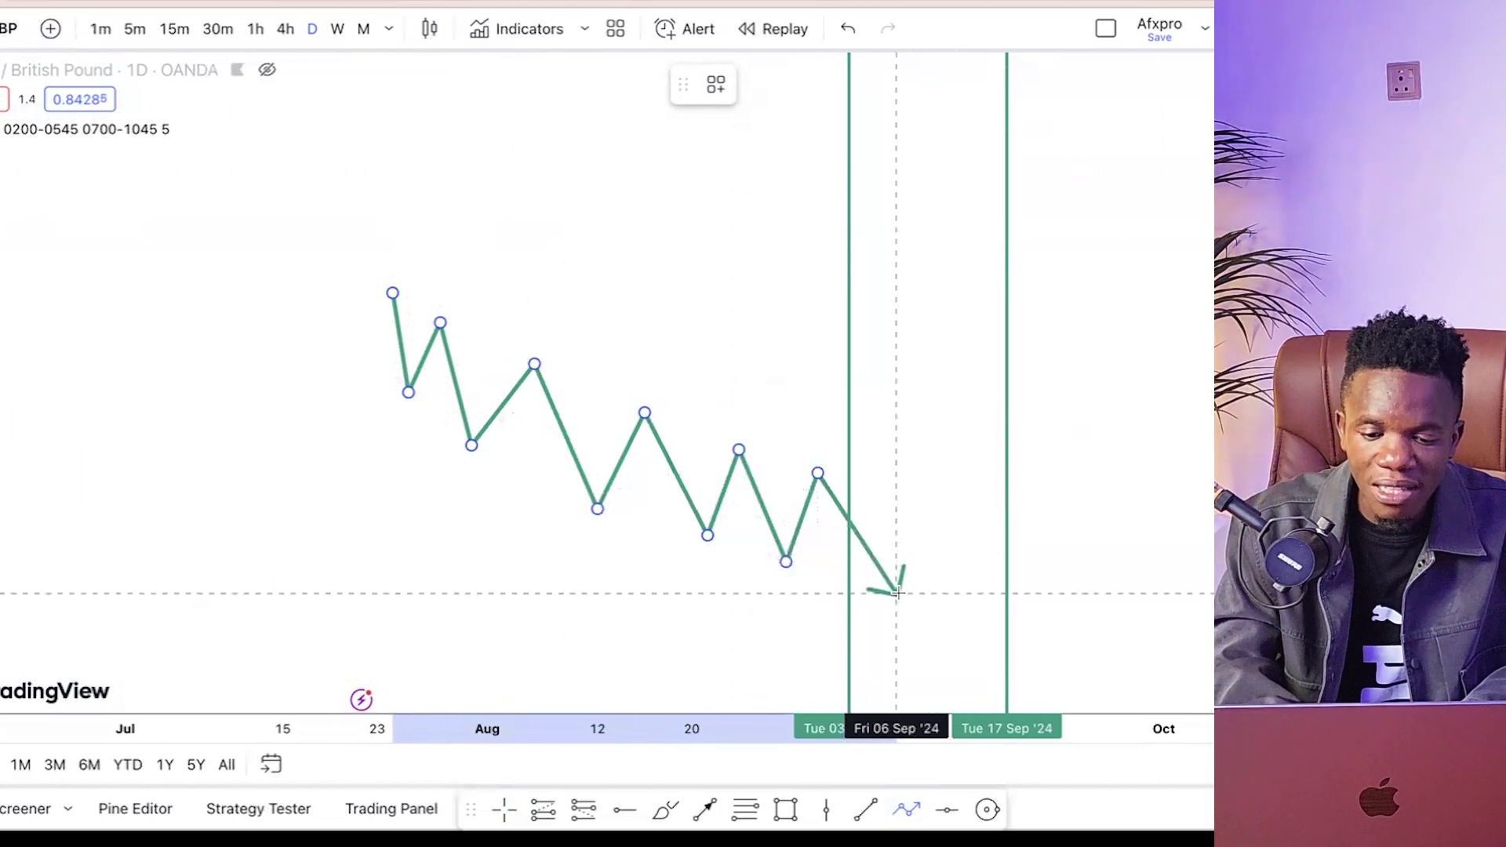
double_click(897, 594)
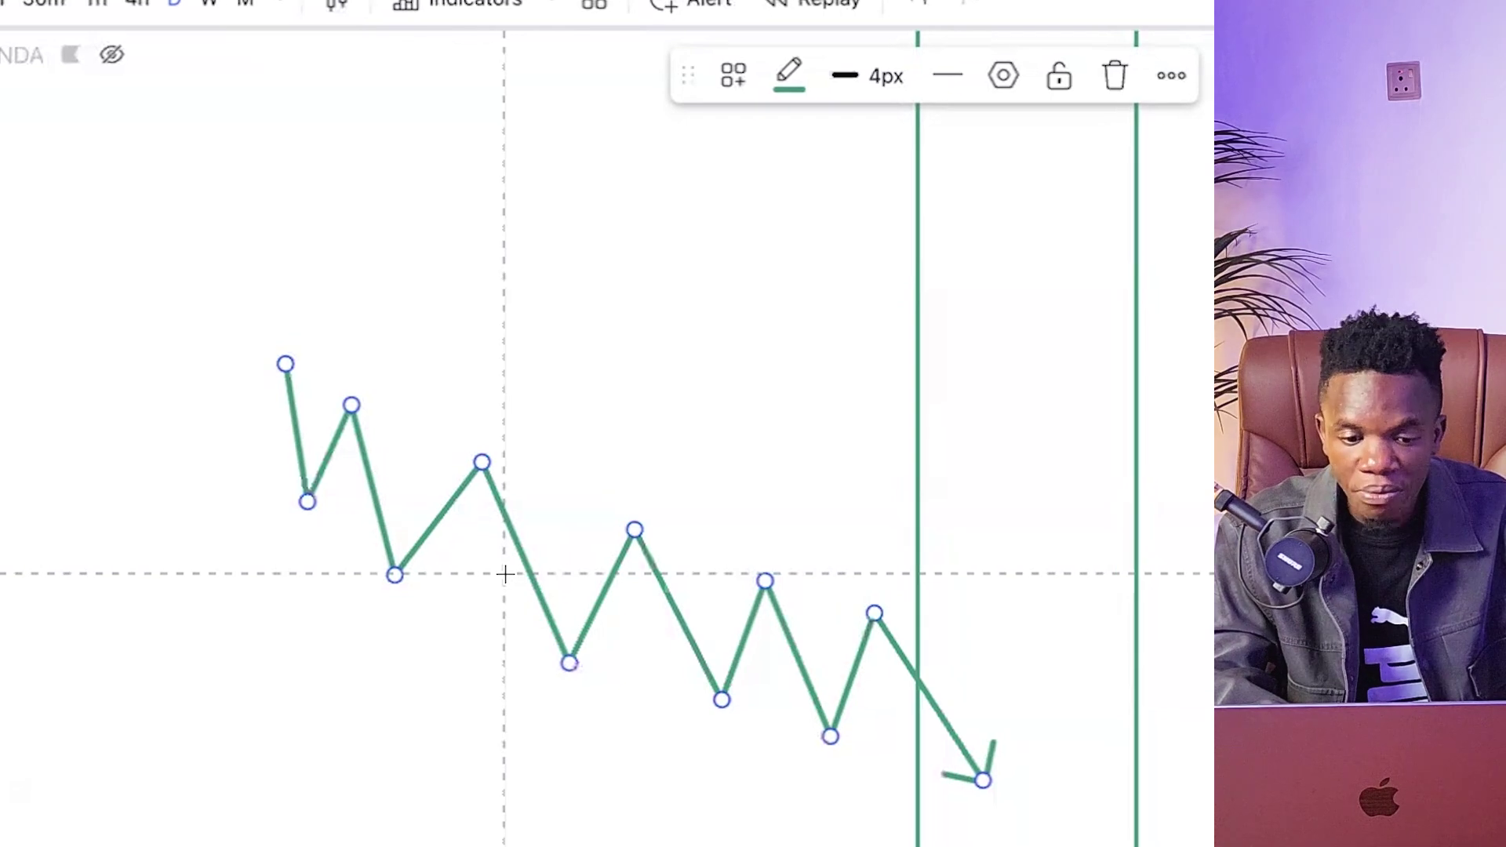
click(580, 436)
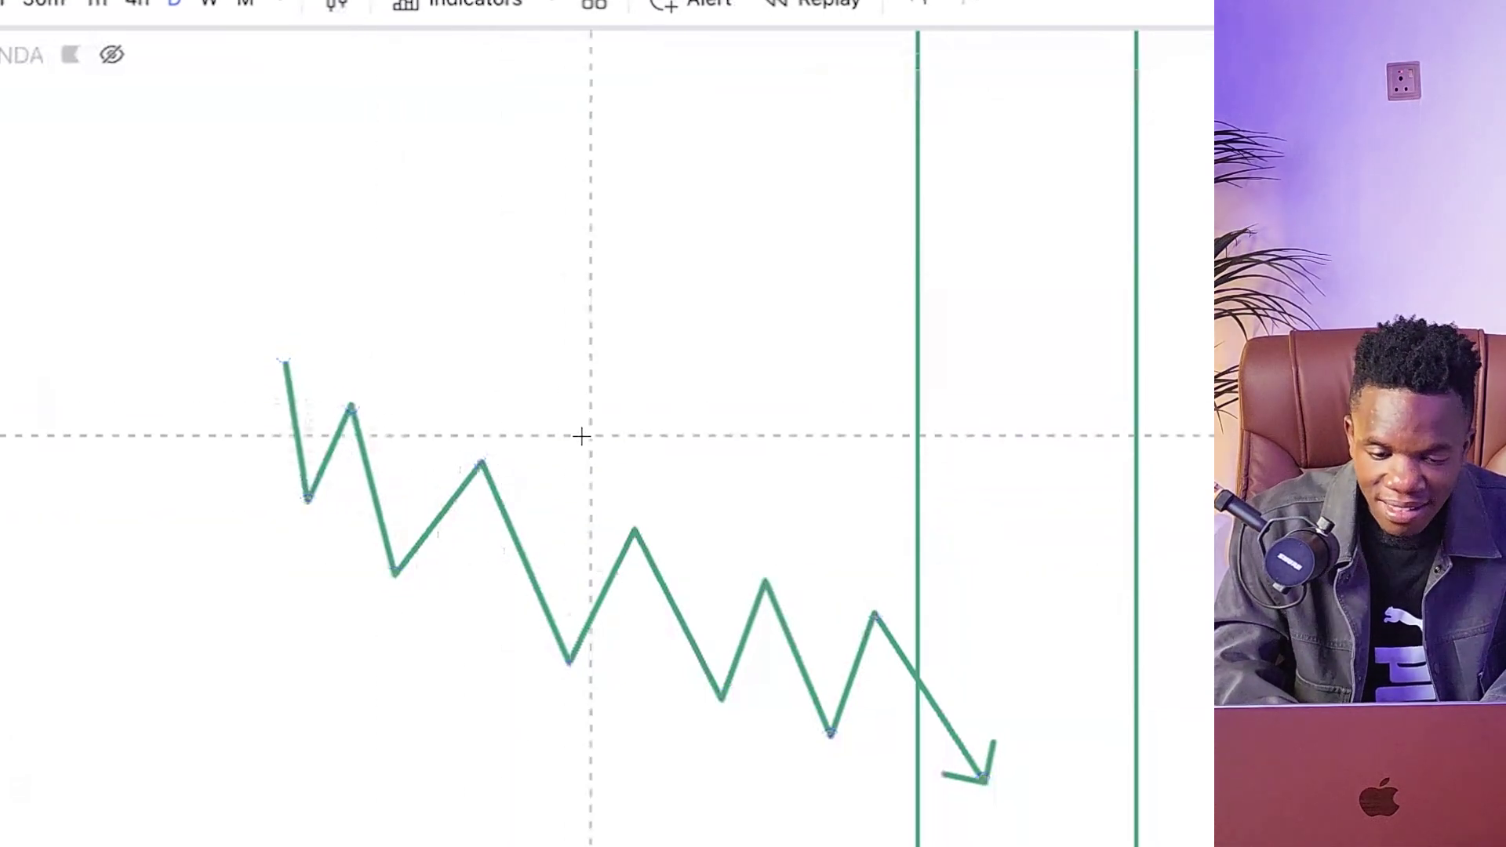
- Examine the labelled bullish candle with its Asia range rally sketch, and the September–November 2023 Asia range sketch that ends in a sell-off
drag(417, 295, 833, 562)
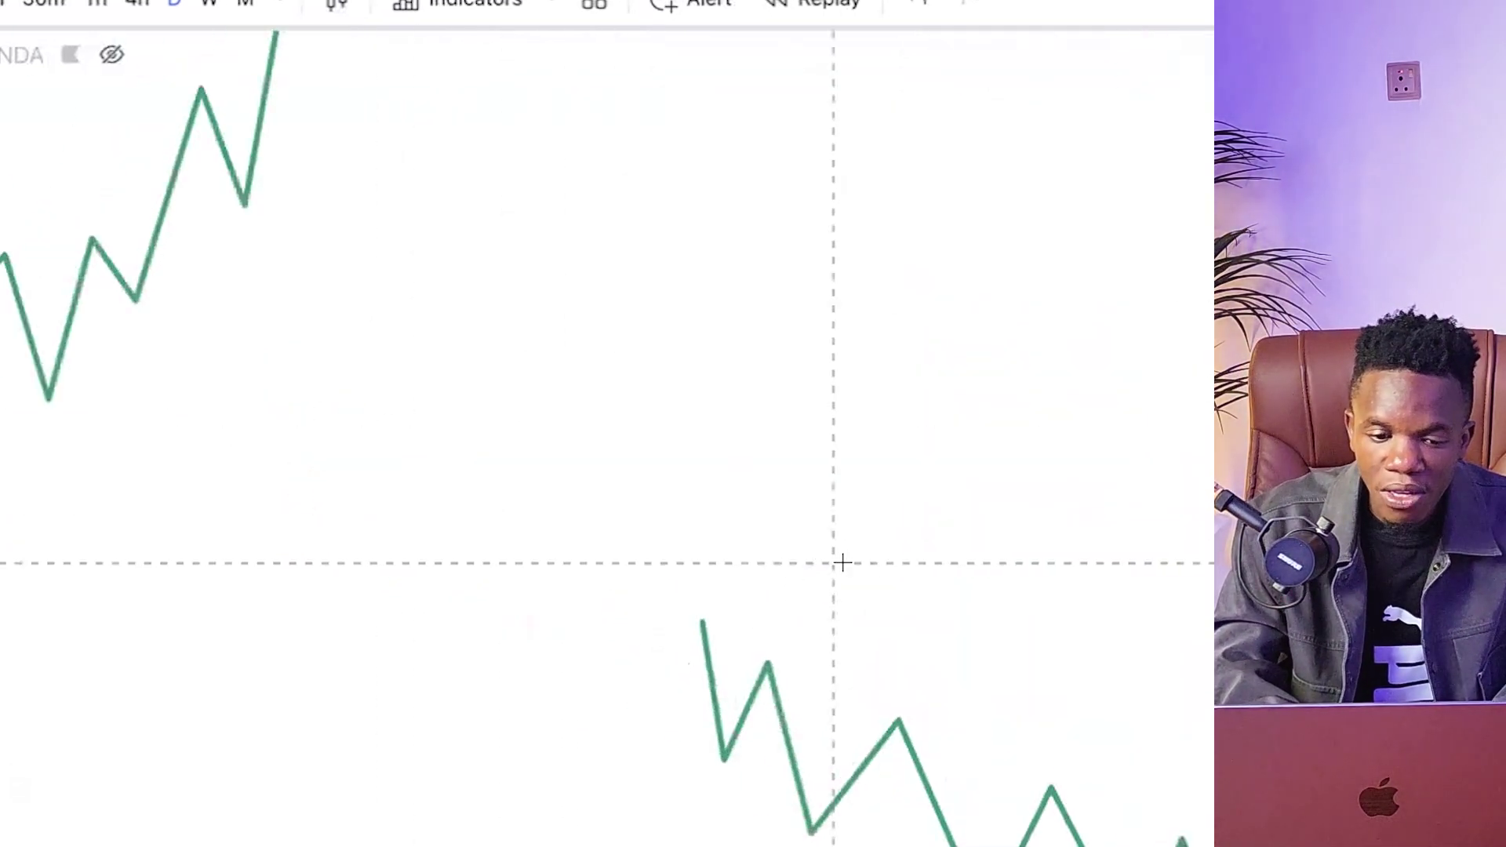
drag(376, 495, 779, 499)
mouse_move(178, 471)
mouse_down()
mouse_move(306, 548)
mouse_move(218, 454)
mouse_up()
drag(540, 605, 709, 753)
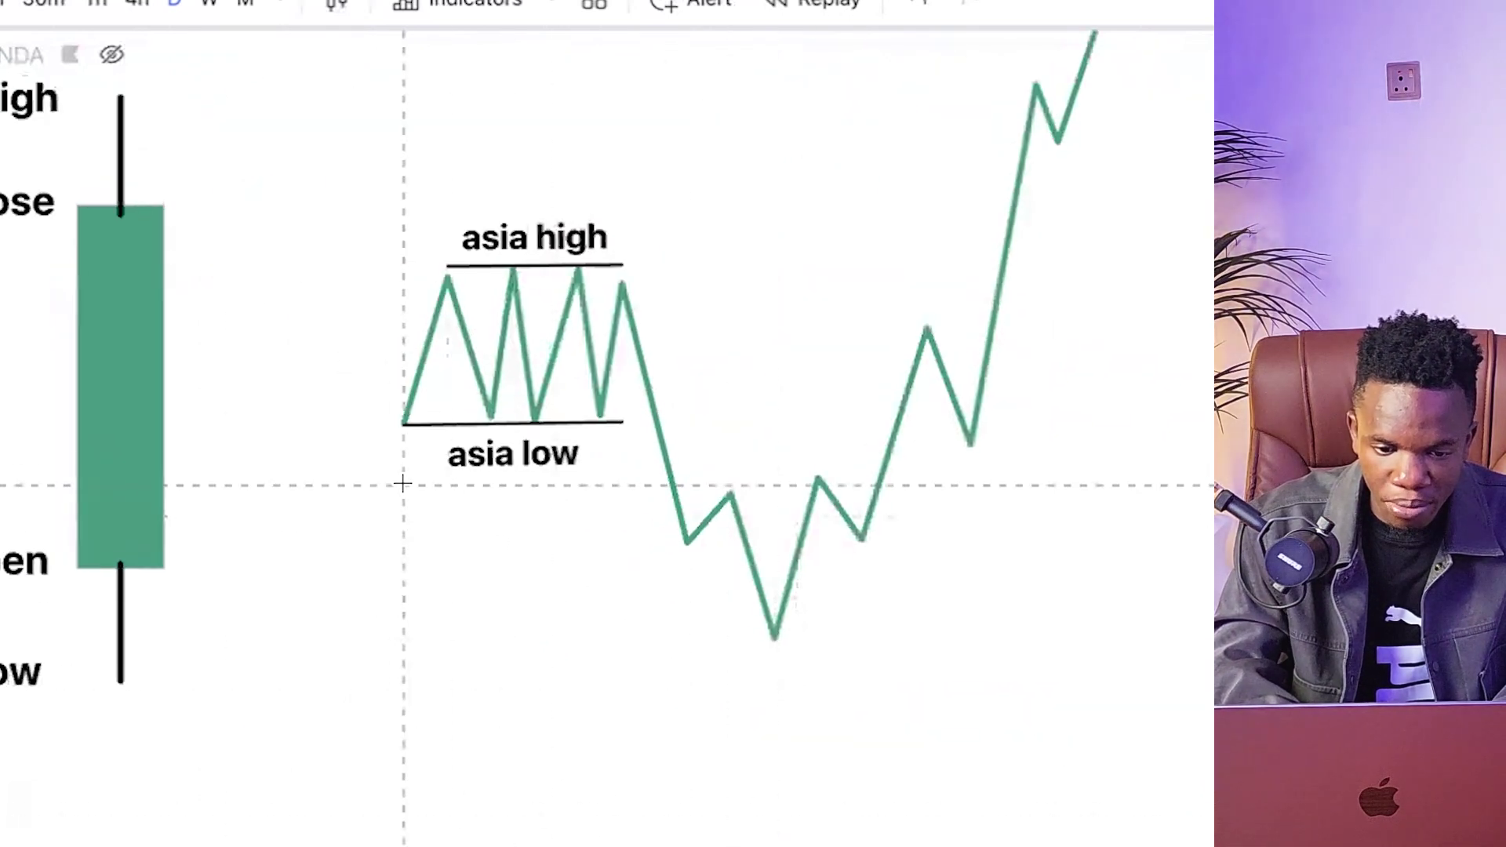
drag(385, 443, 541, 444)
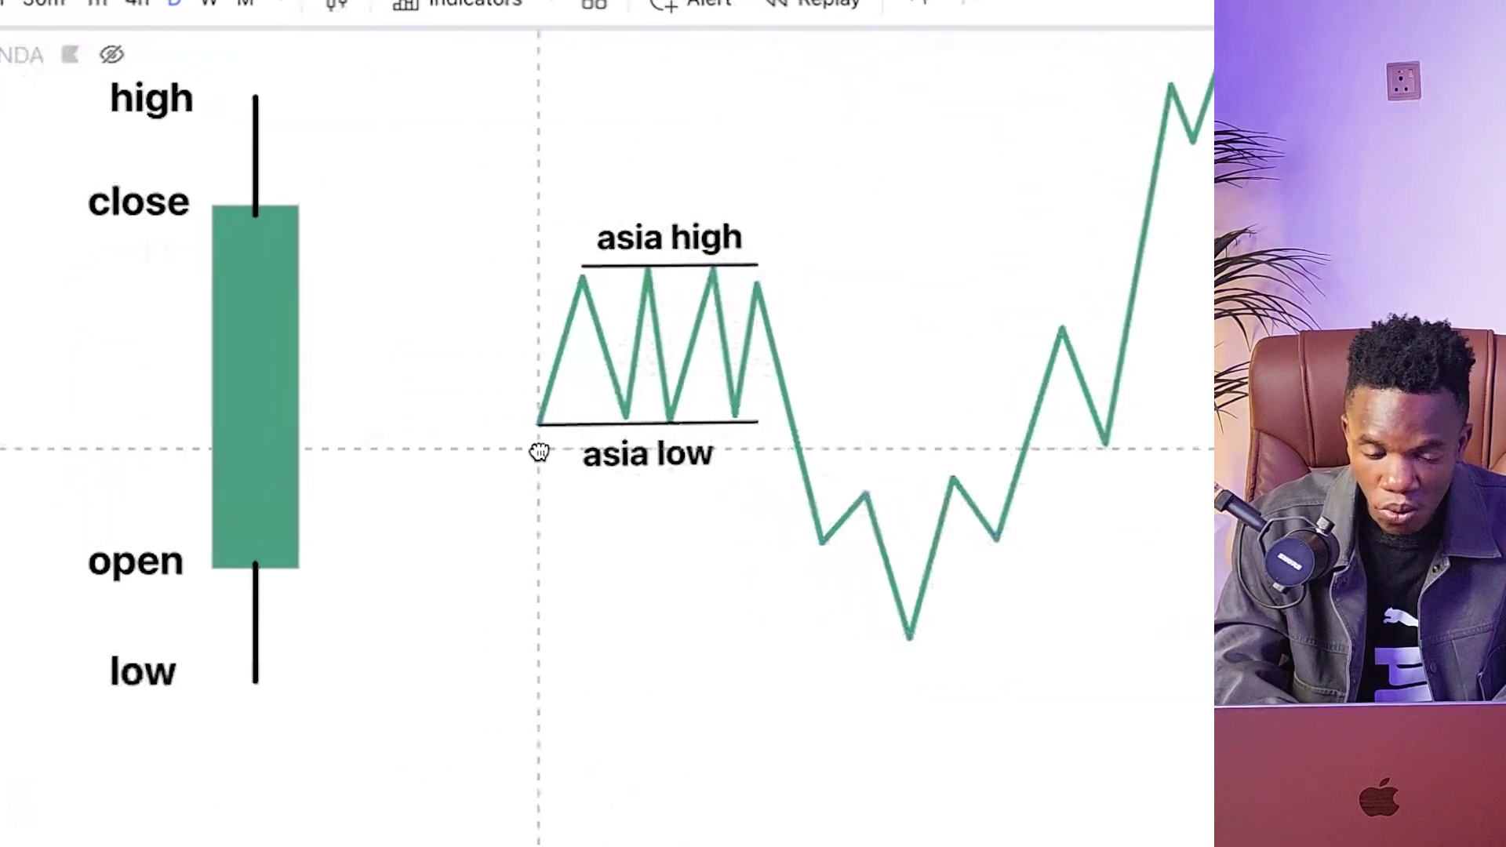
click(632, 423)
click(754, 342)
click(921, 662)
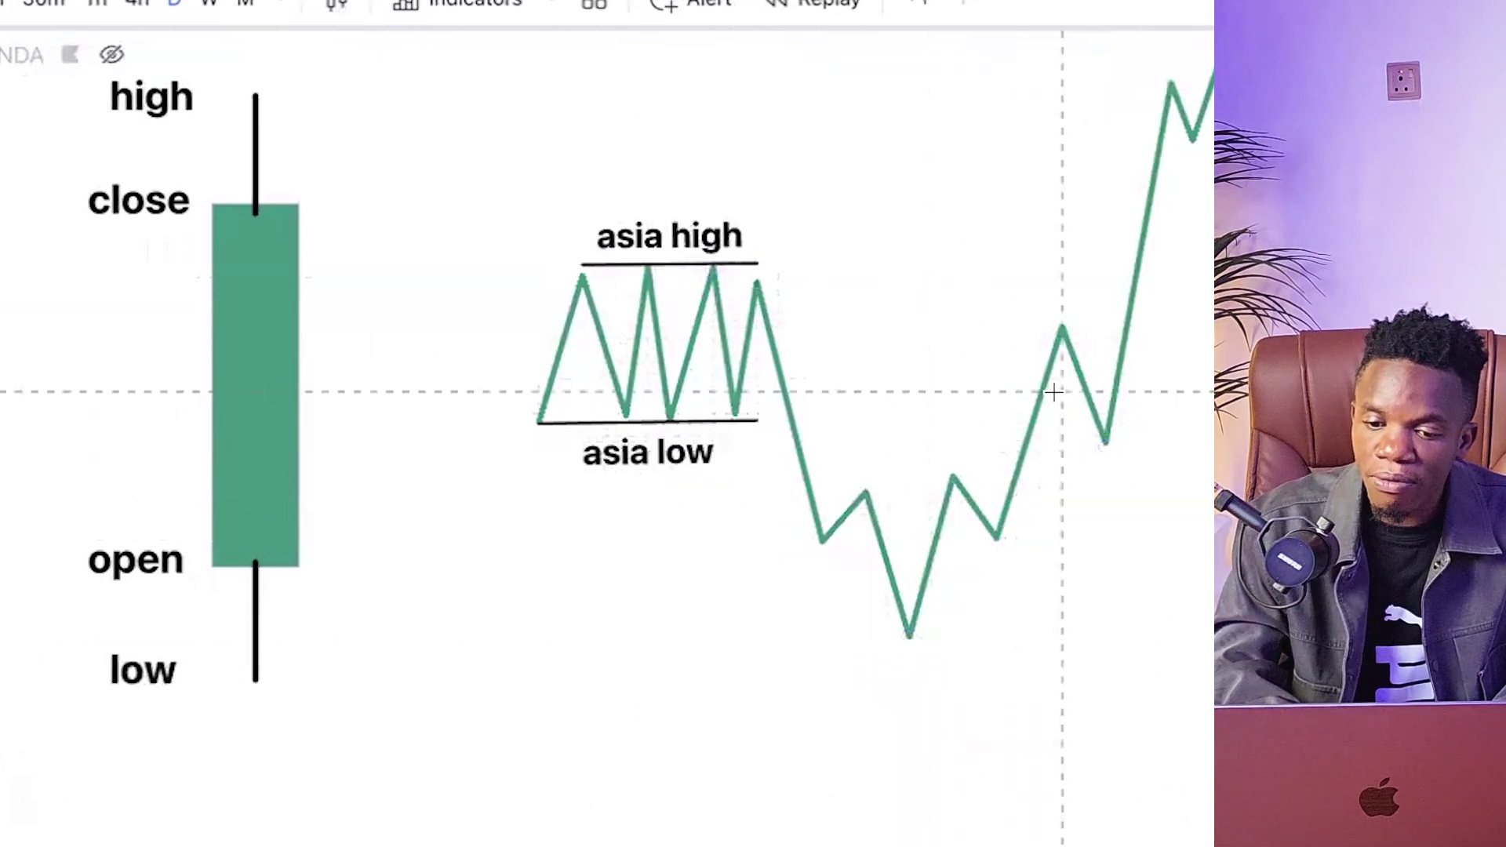
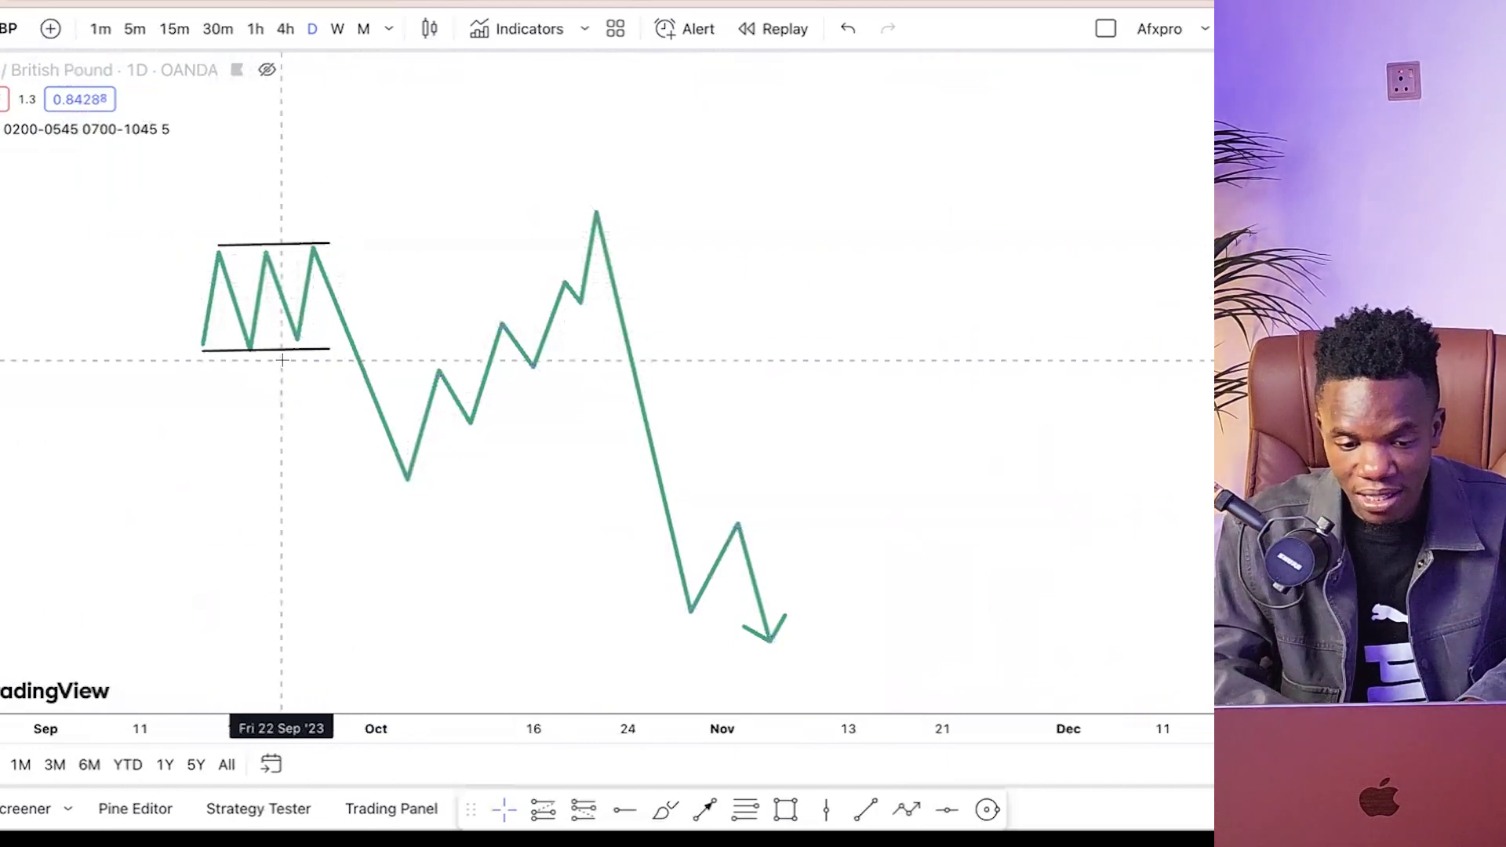
click(406, 483)
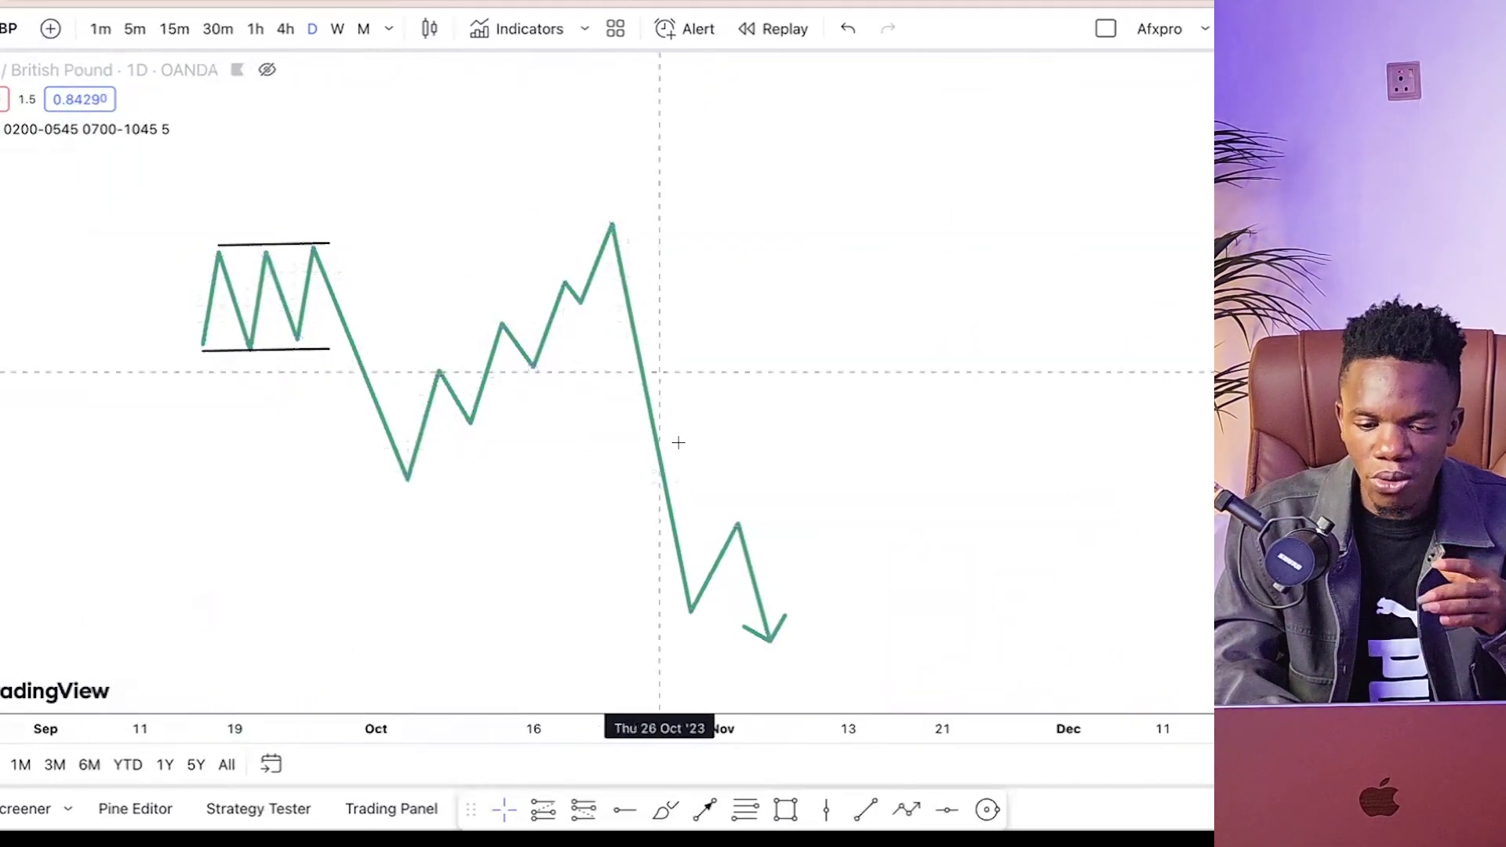
- Extend the arrow end of the falling path to Mon 09 Sep '24
mouse_move(996, 491)
mouse_down()
mouse_move(475, 363)
mouse_move(469, 429)
mouse_move(356, 430)
mouse_move(686, 518)
mouse_move(242, 528)
mouse_up()
drag(925, 489, 332, 481)
drag(823, 481, 411, 363)
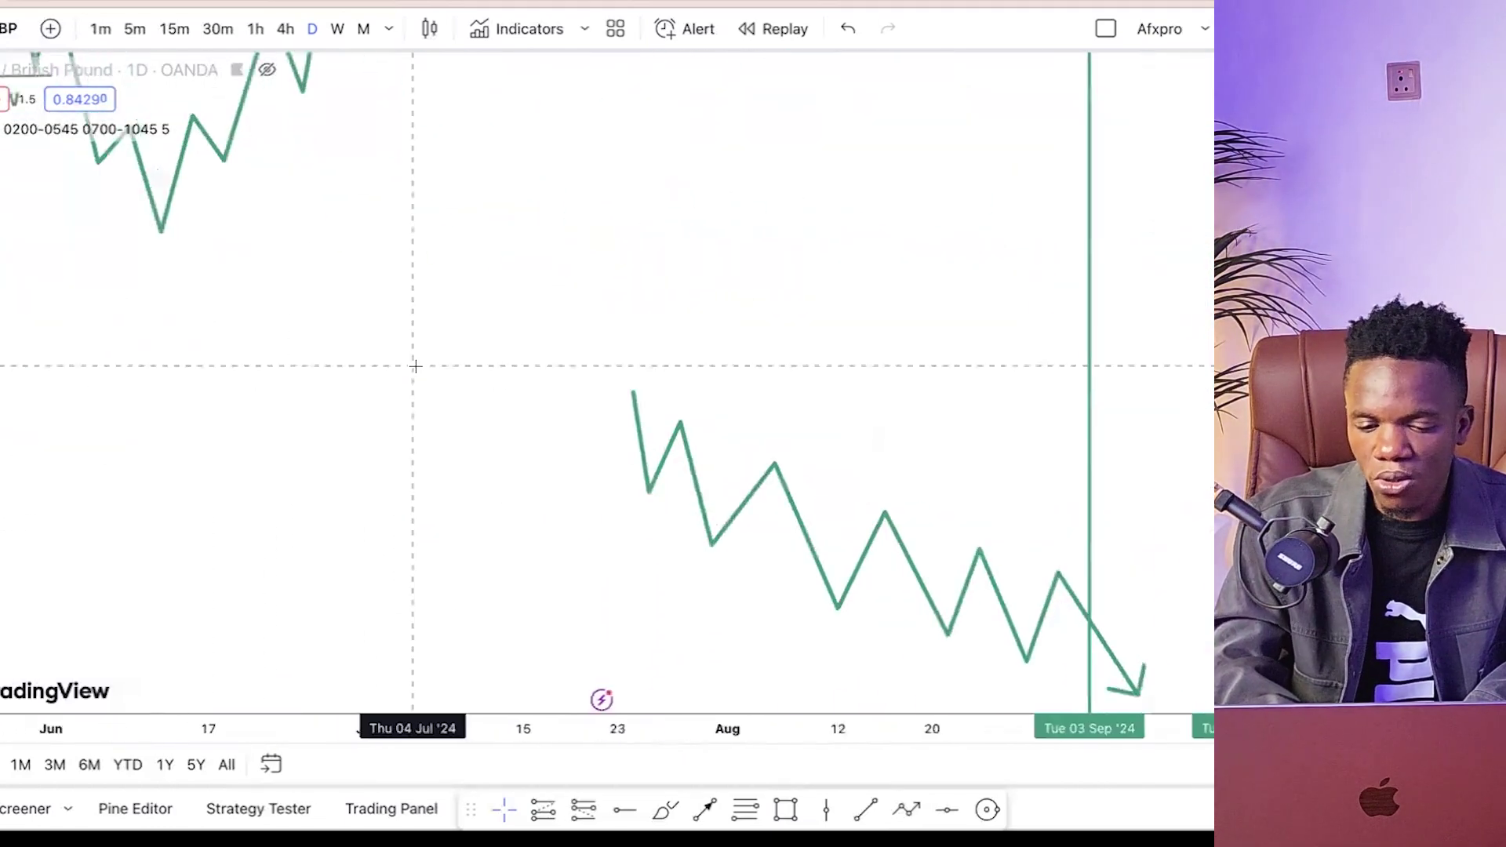
drag(831, 369, 613, 259)
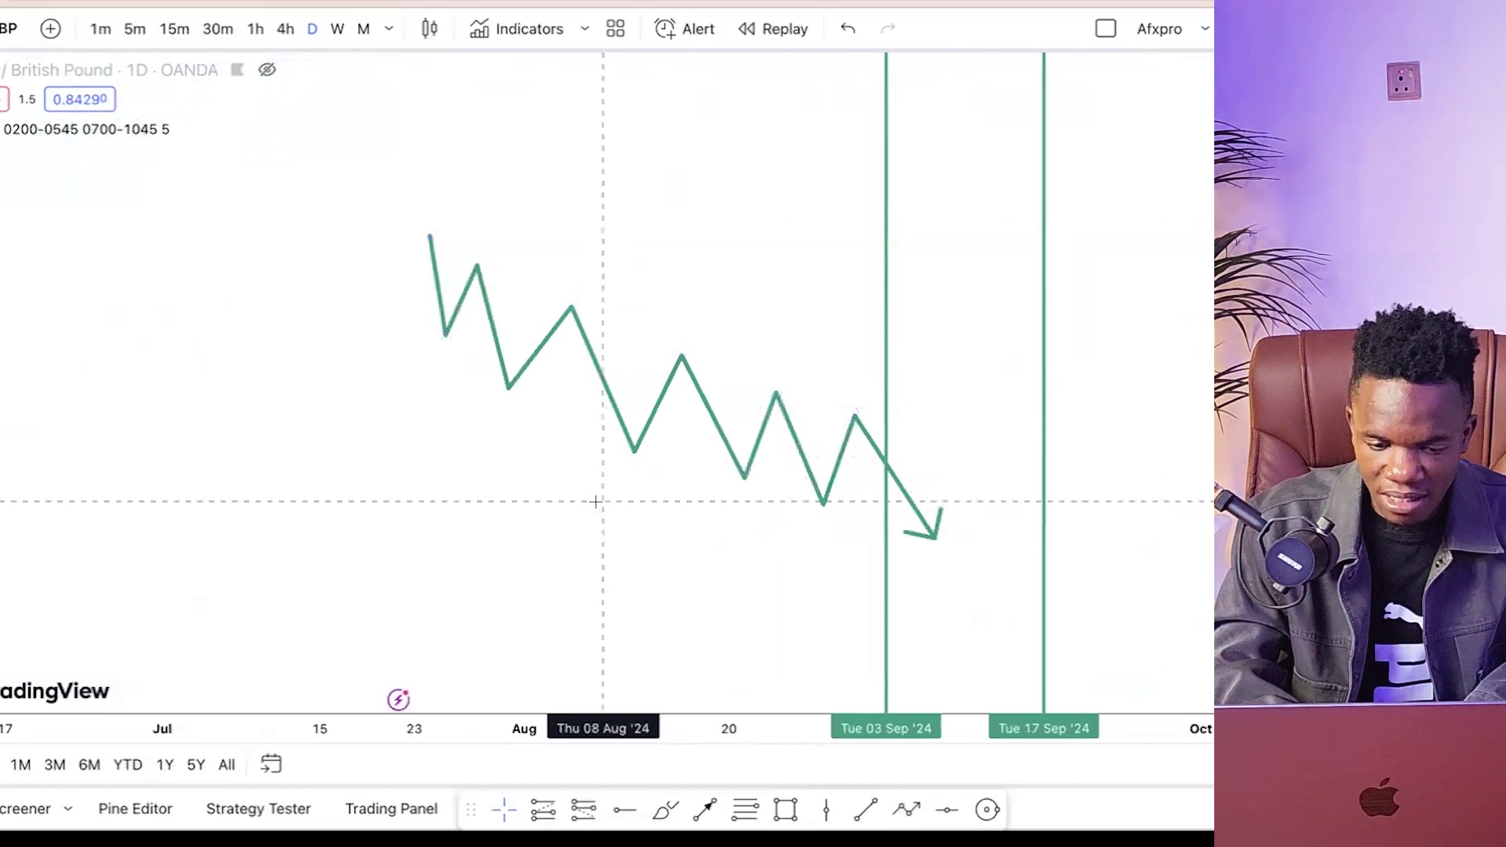
drag(596, 502, 601, 443)
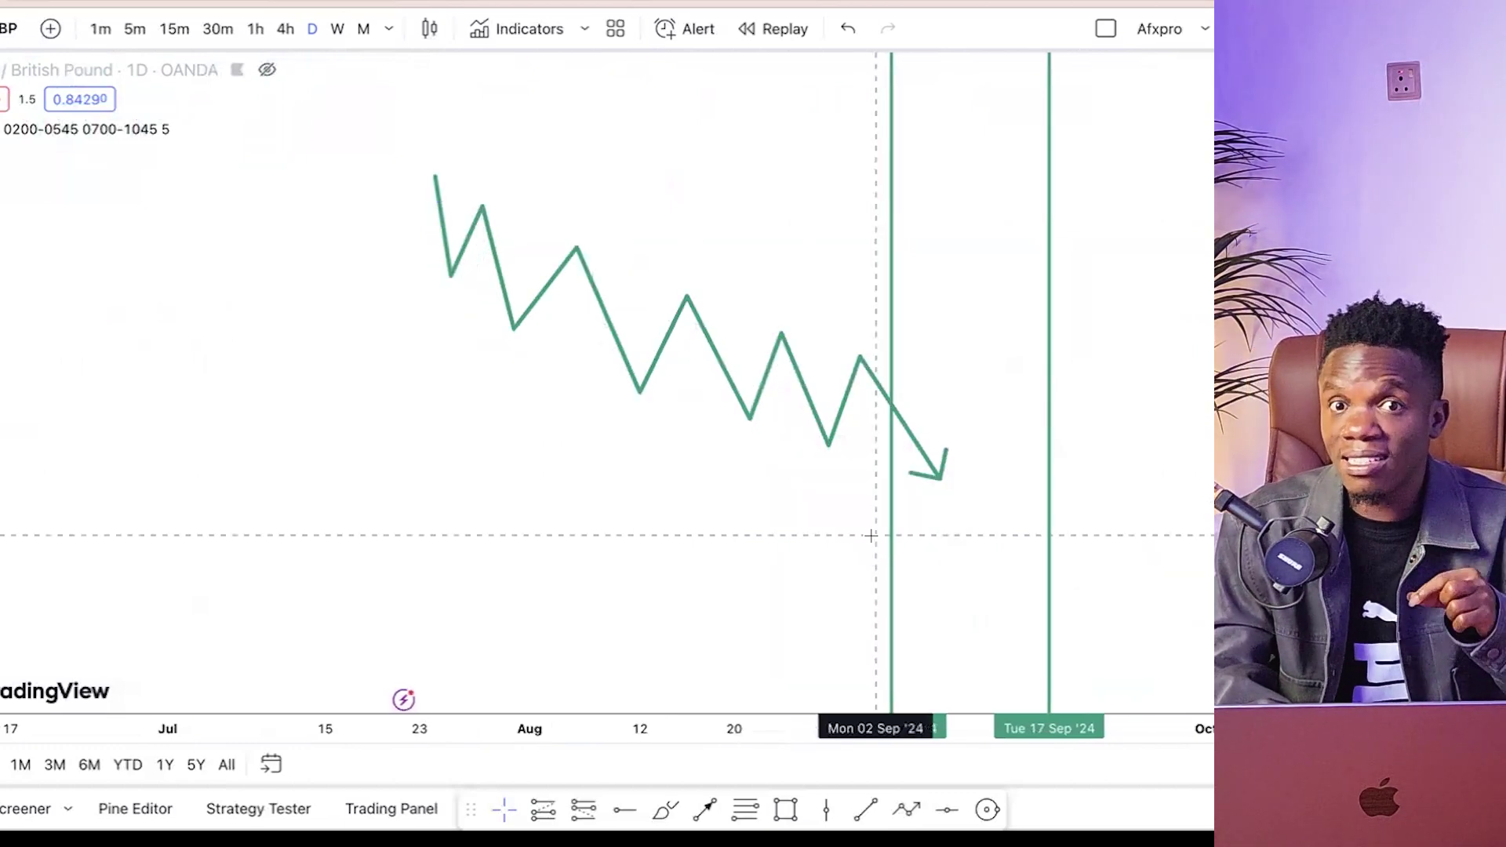
drag(941, 479, 957, 490)
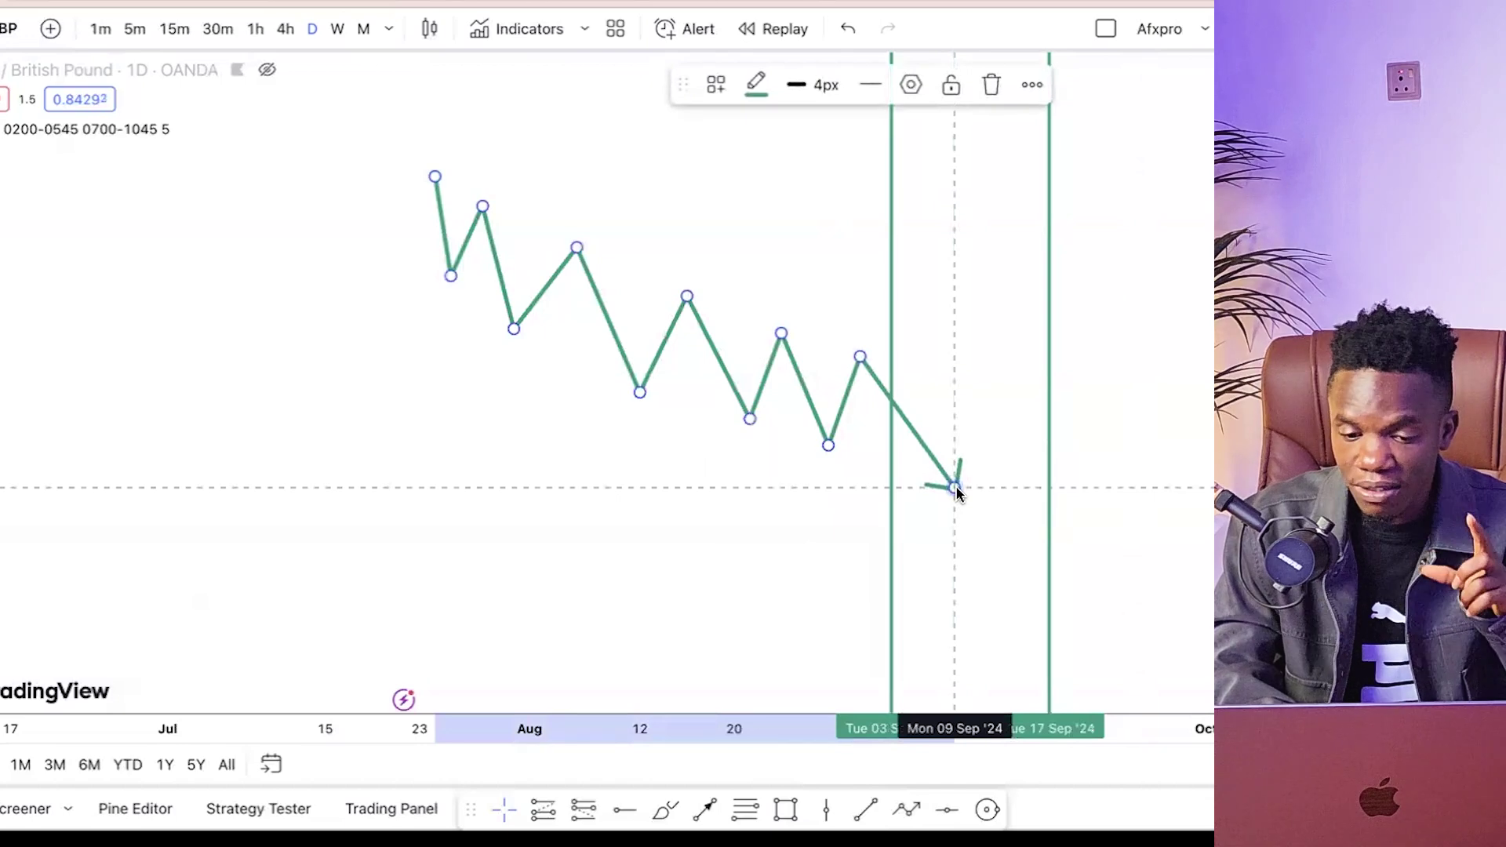
click(746, 525)
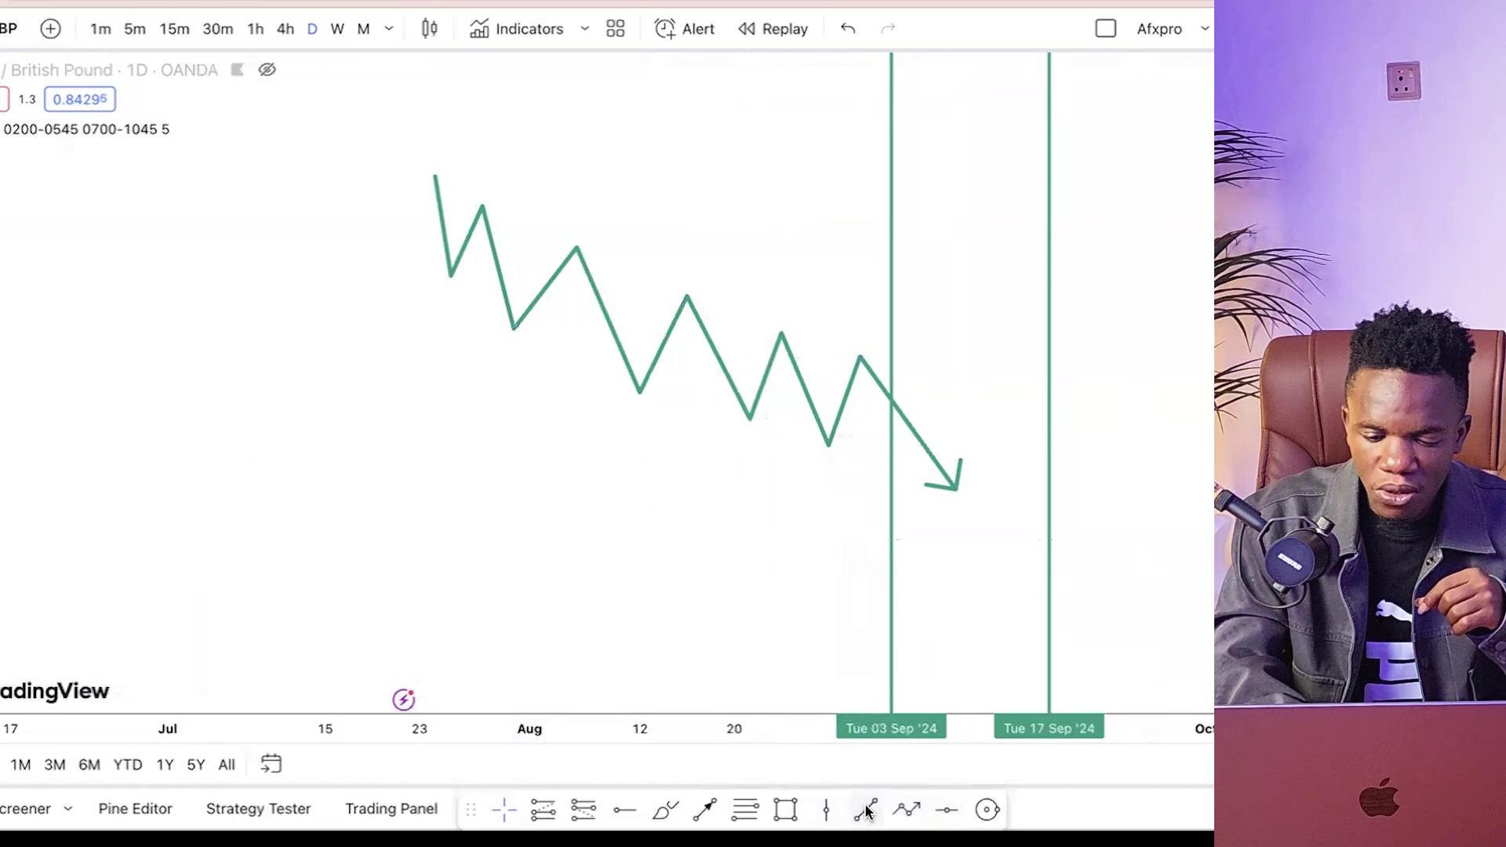
- Draw a black arrow rising from the falling path's end on Mon 09 Sep '24 to Wed 11 Sep '24, with 4px thickness
click(704, 809)
click(954, 495)
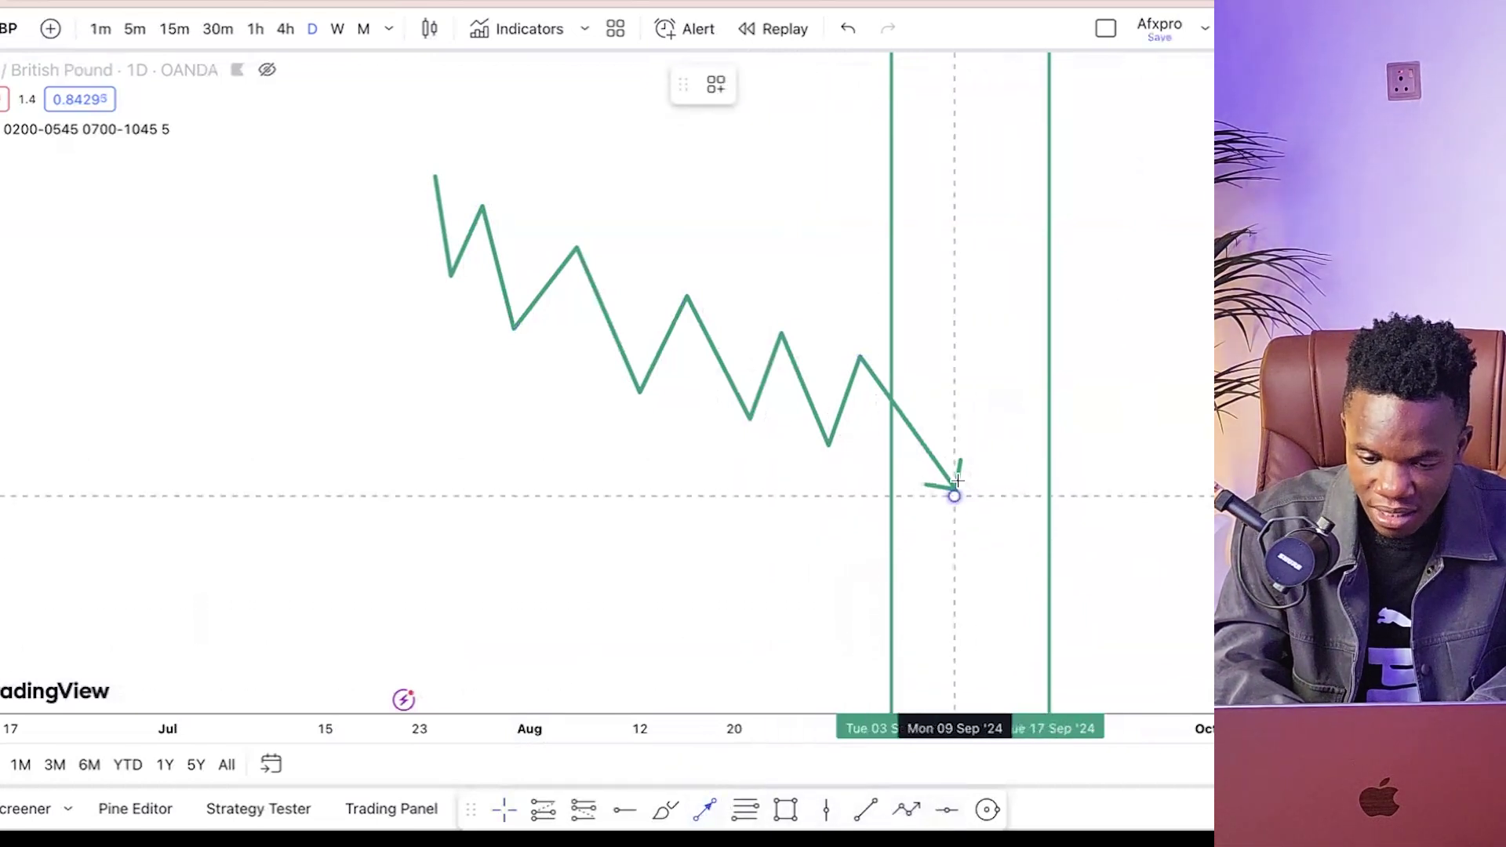
click(986, 282)
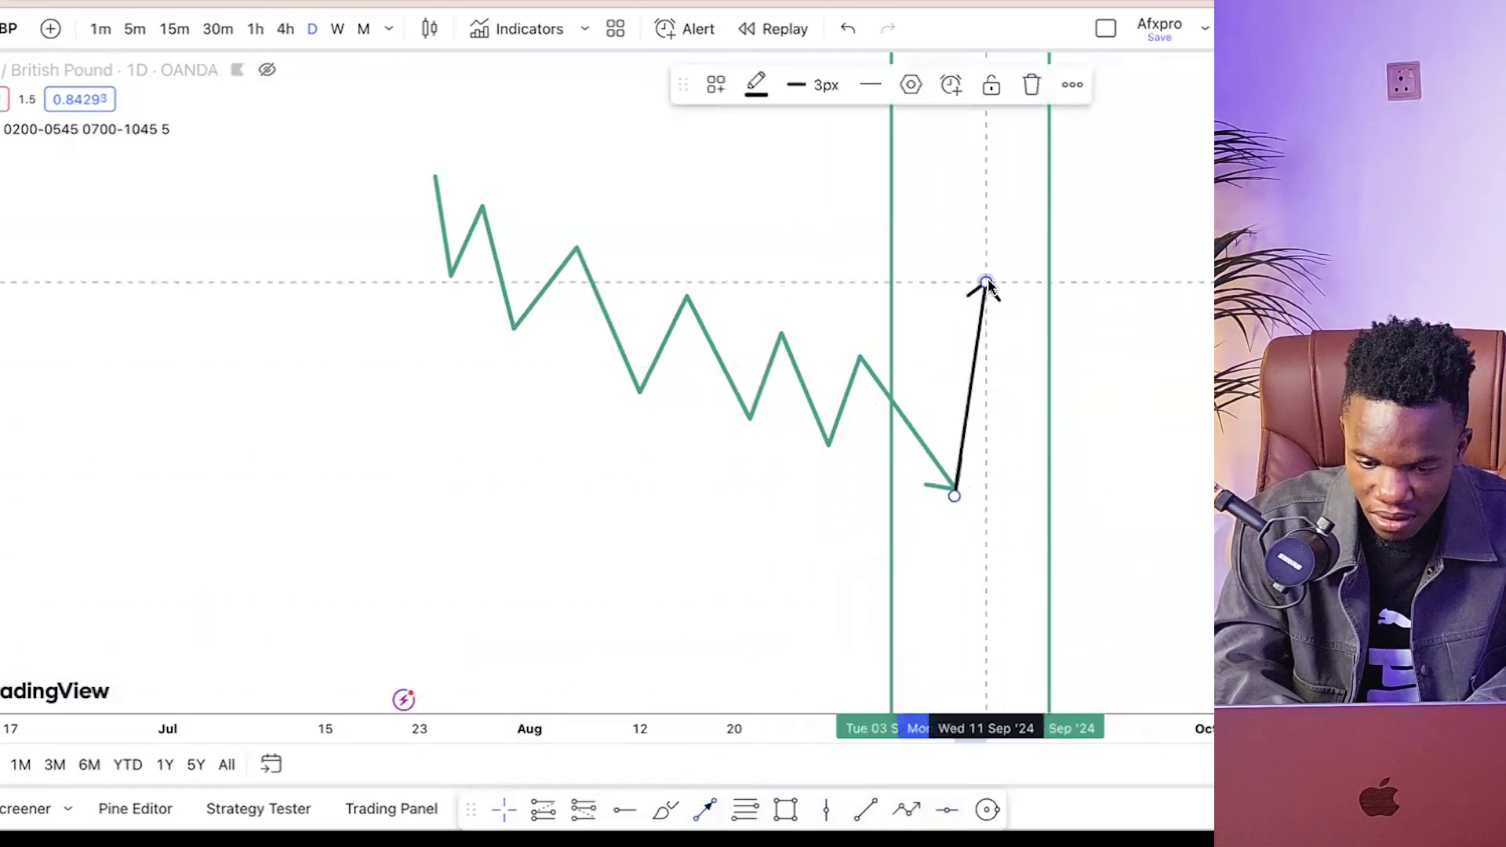
click(819, 84)
click(822, 235)
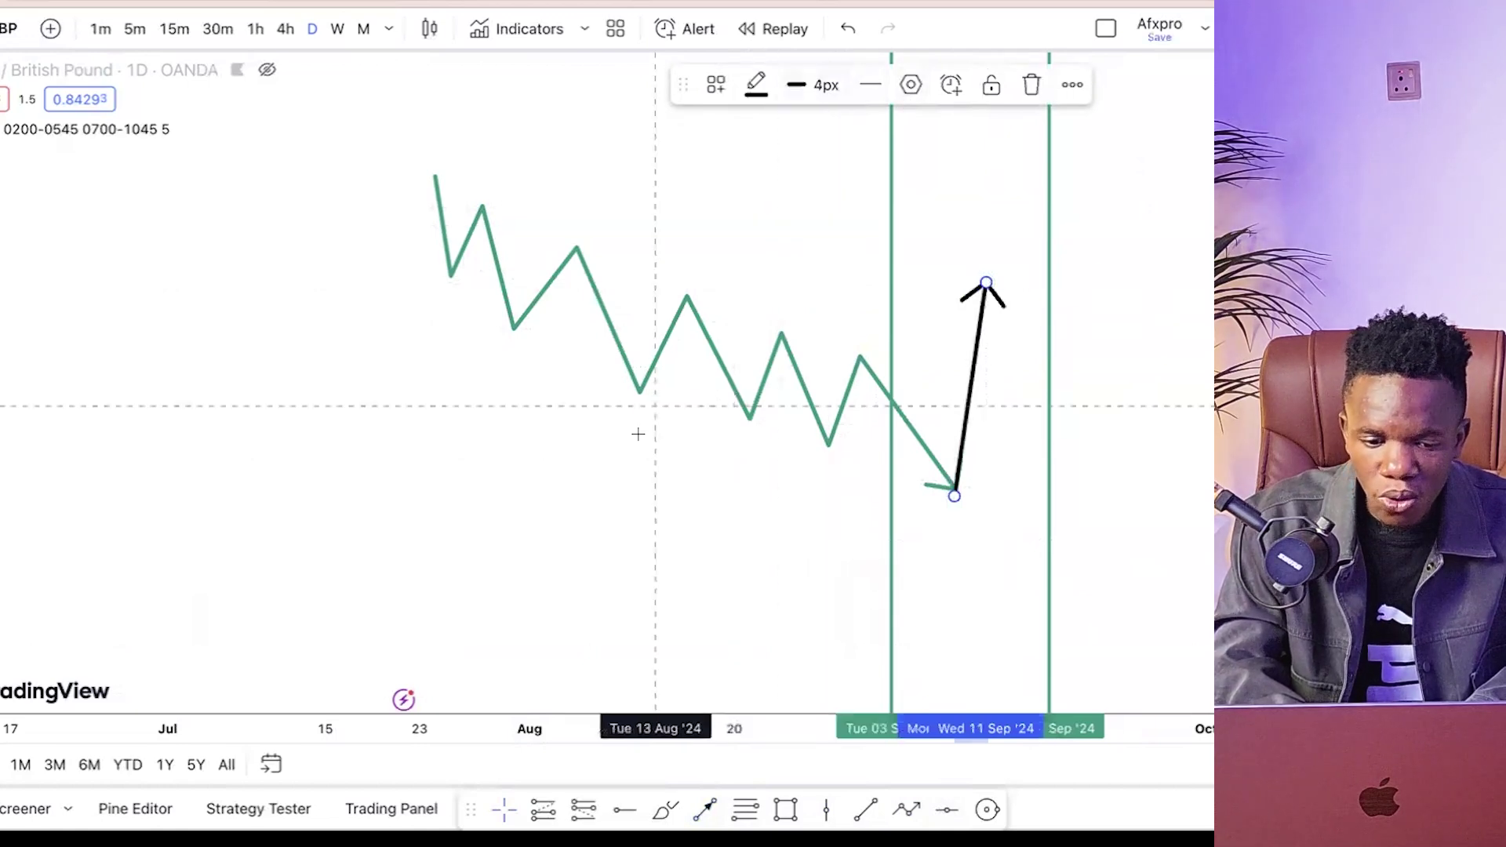
click(420, 417)
- Compare the September–November 2023 Asia range sell-off sketch with the falling path and its black upward arrow
scroll(420, 417, left, 15)
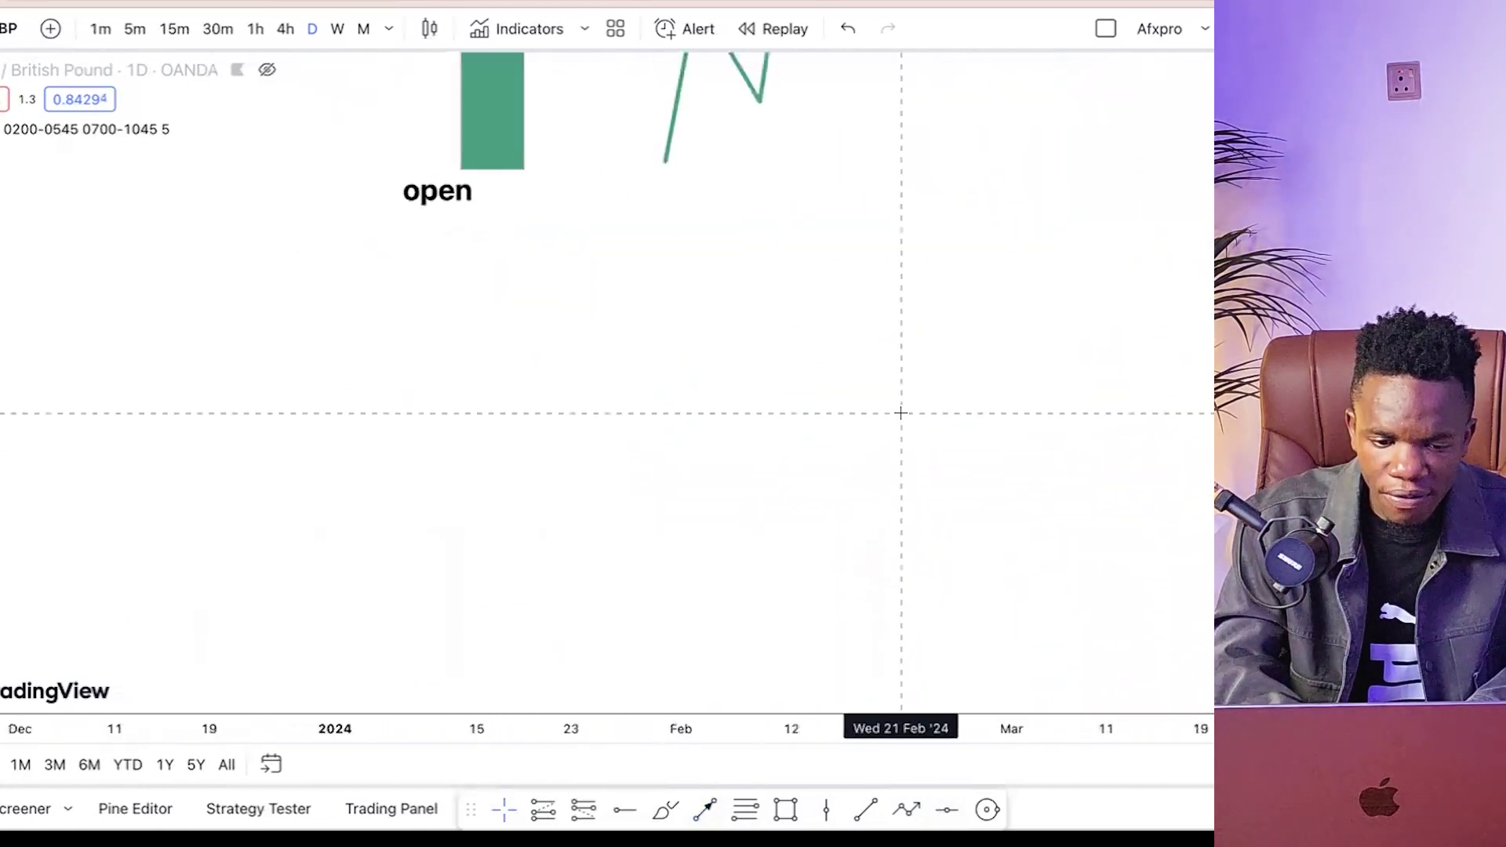
scroll(762, 442, left, 10)
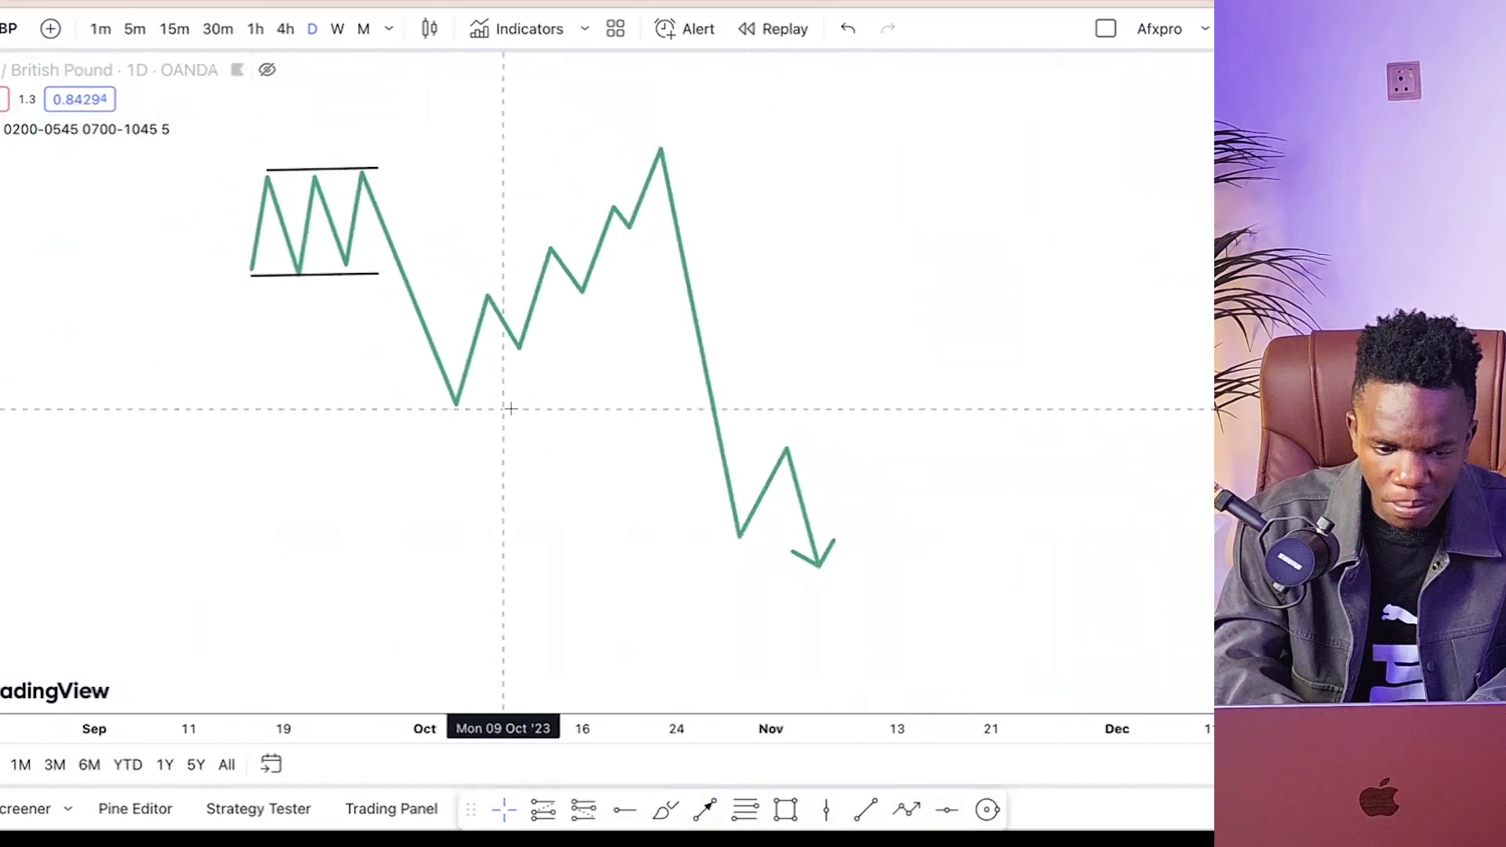
click(321, 211)
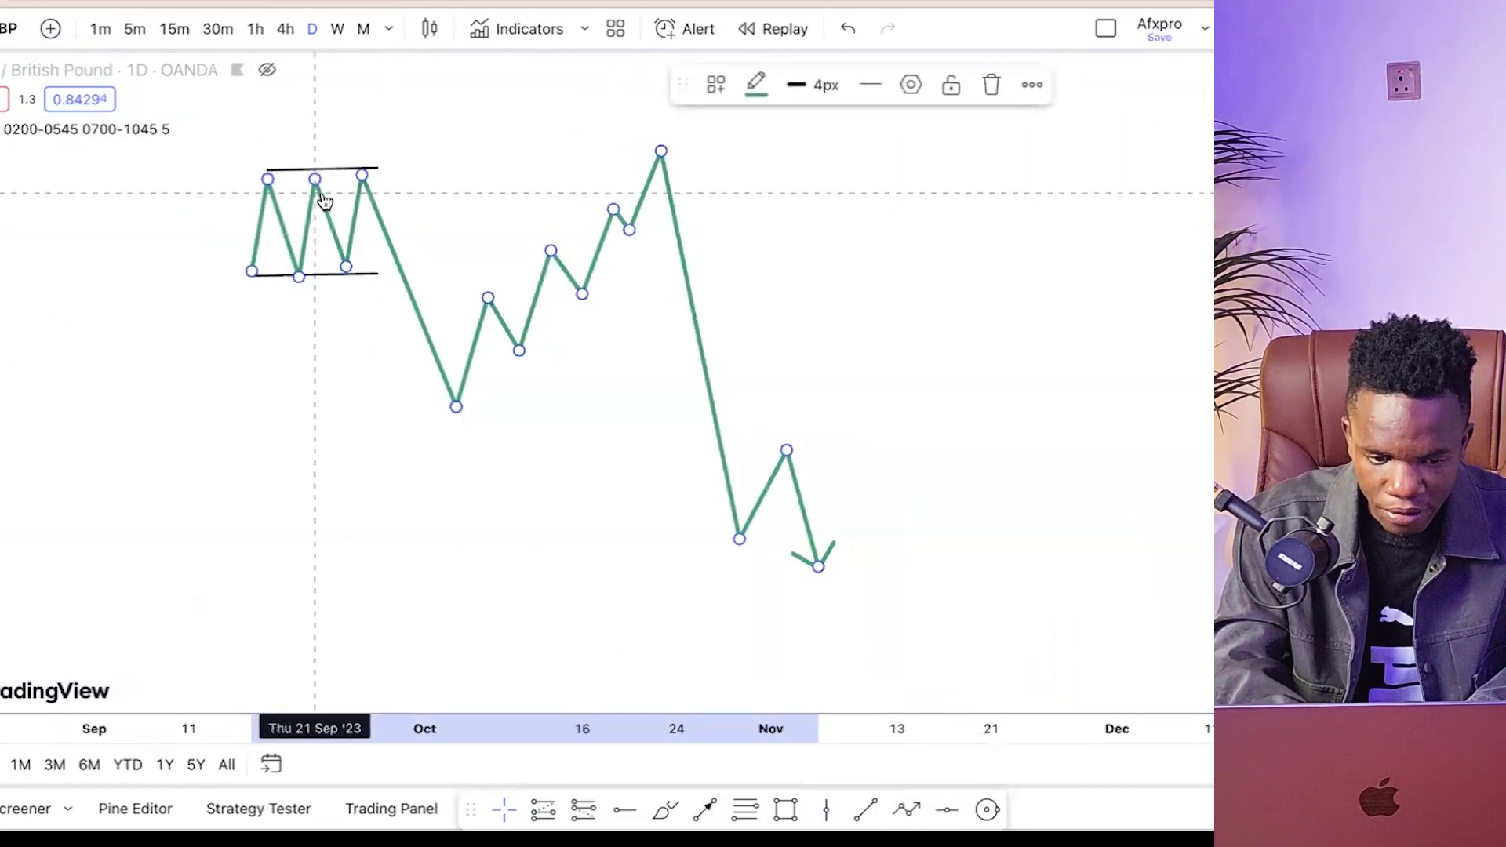
click(526, 415)
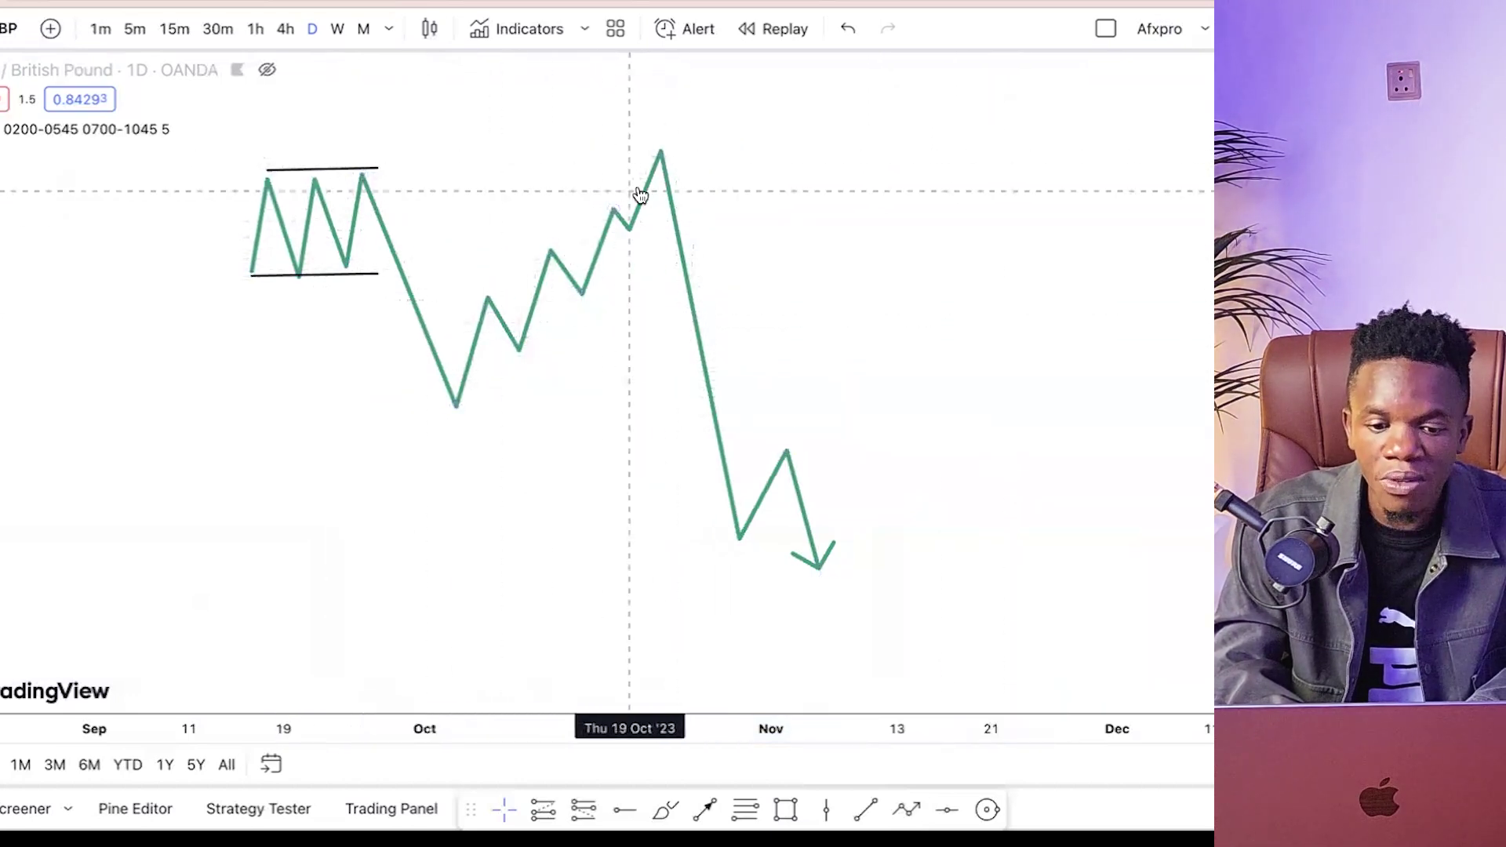
click(553, 257)
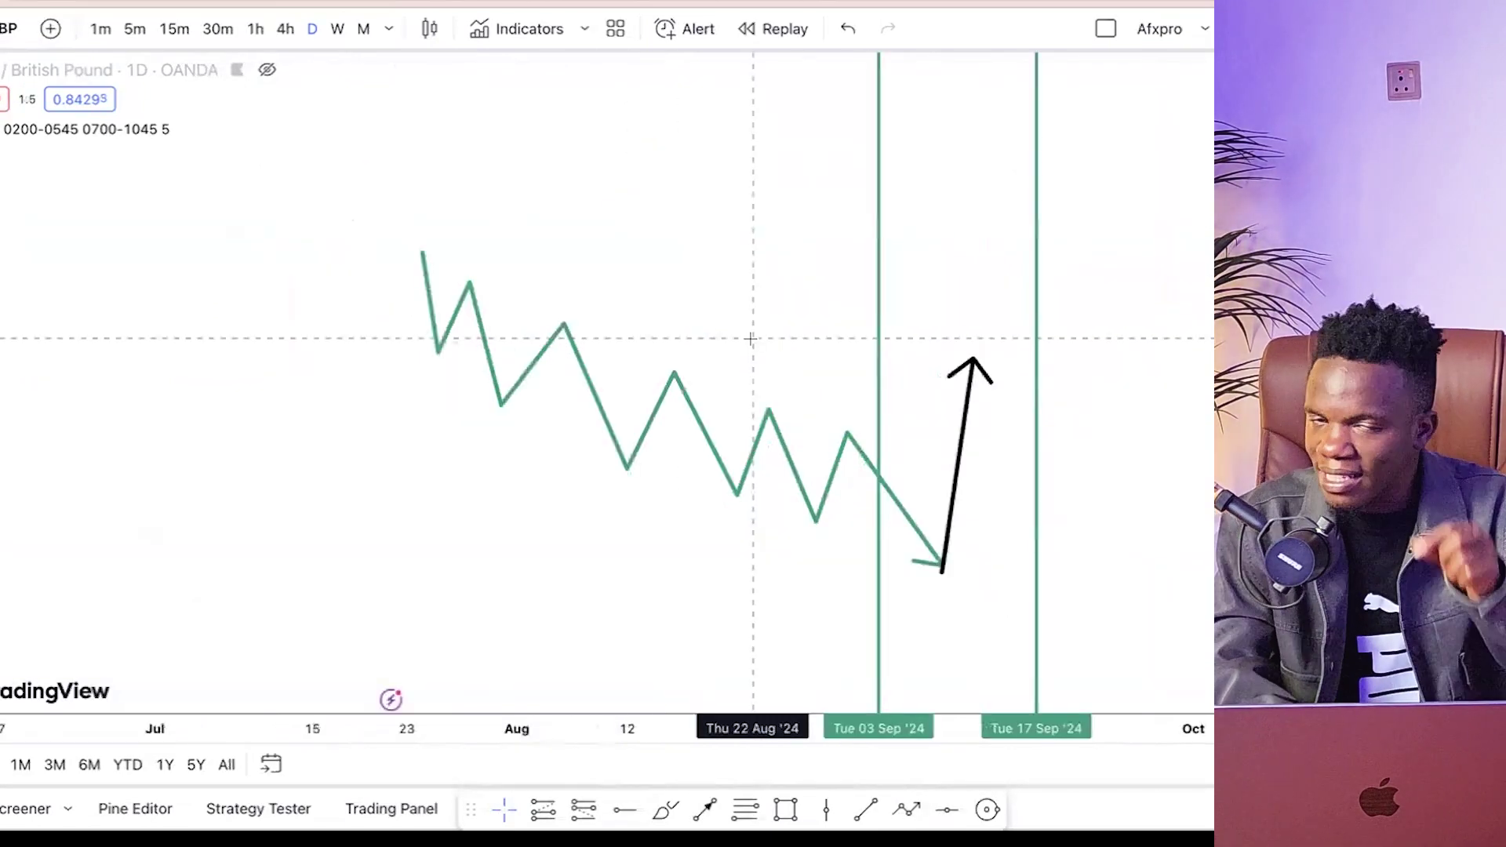
drag(784, 360, 717, 326)
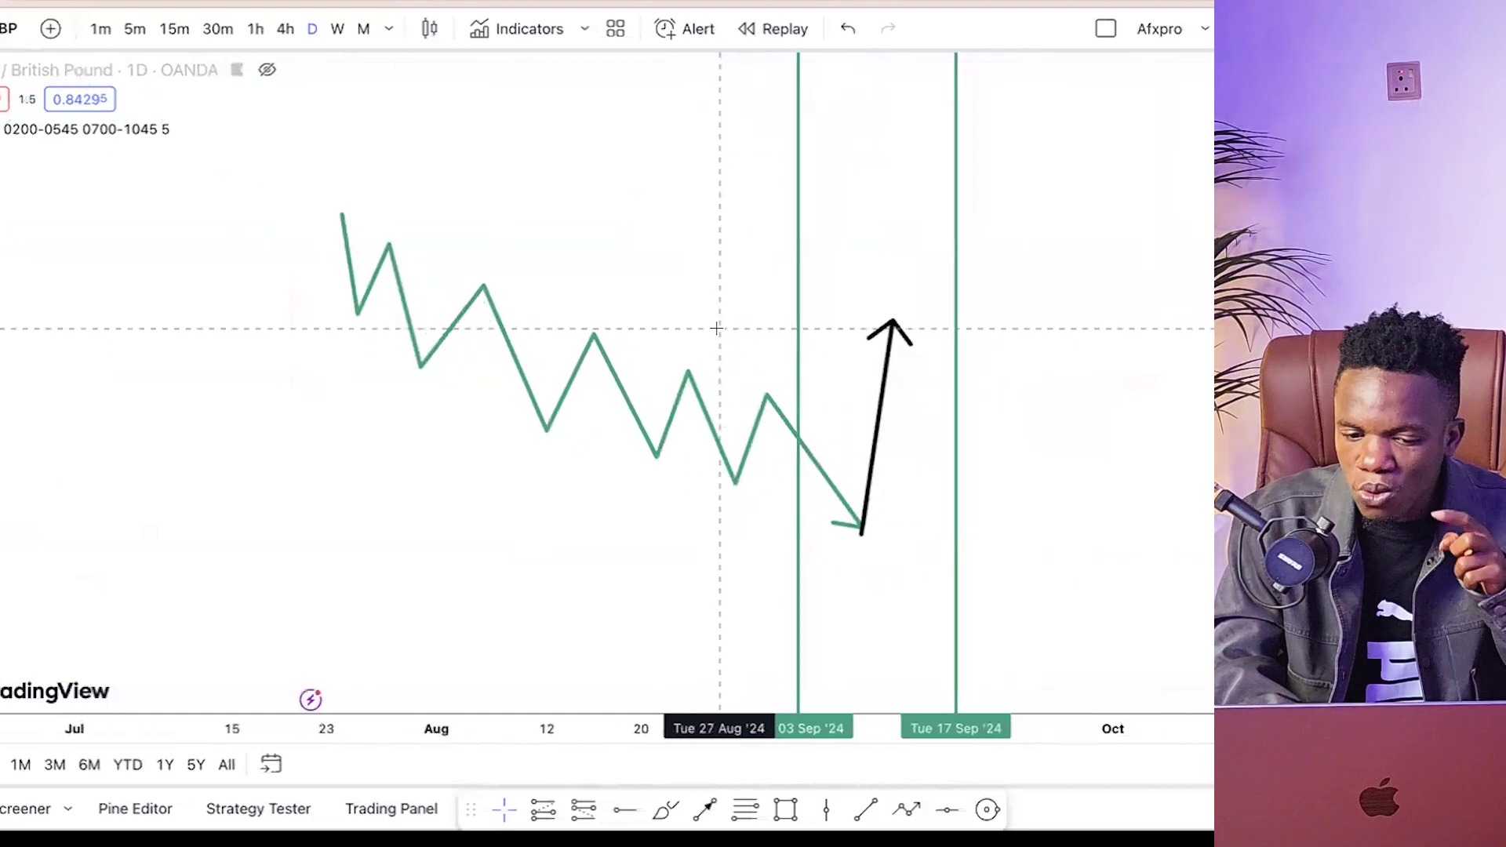
drag(847, 541, 888, 500)
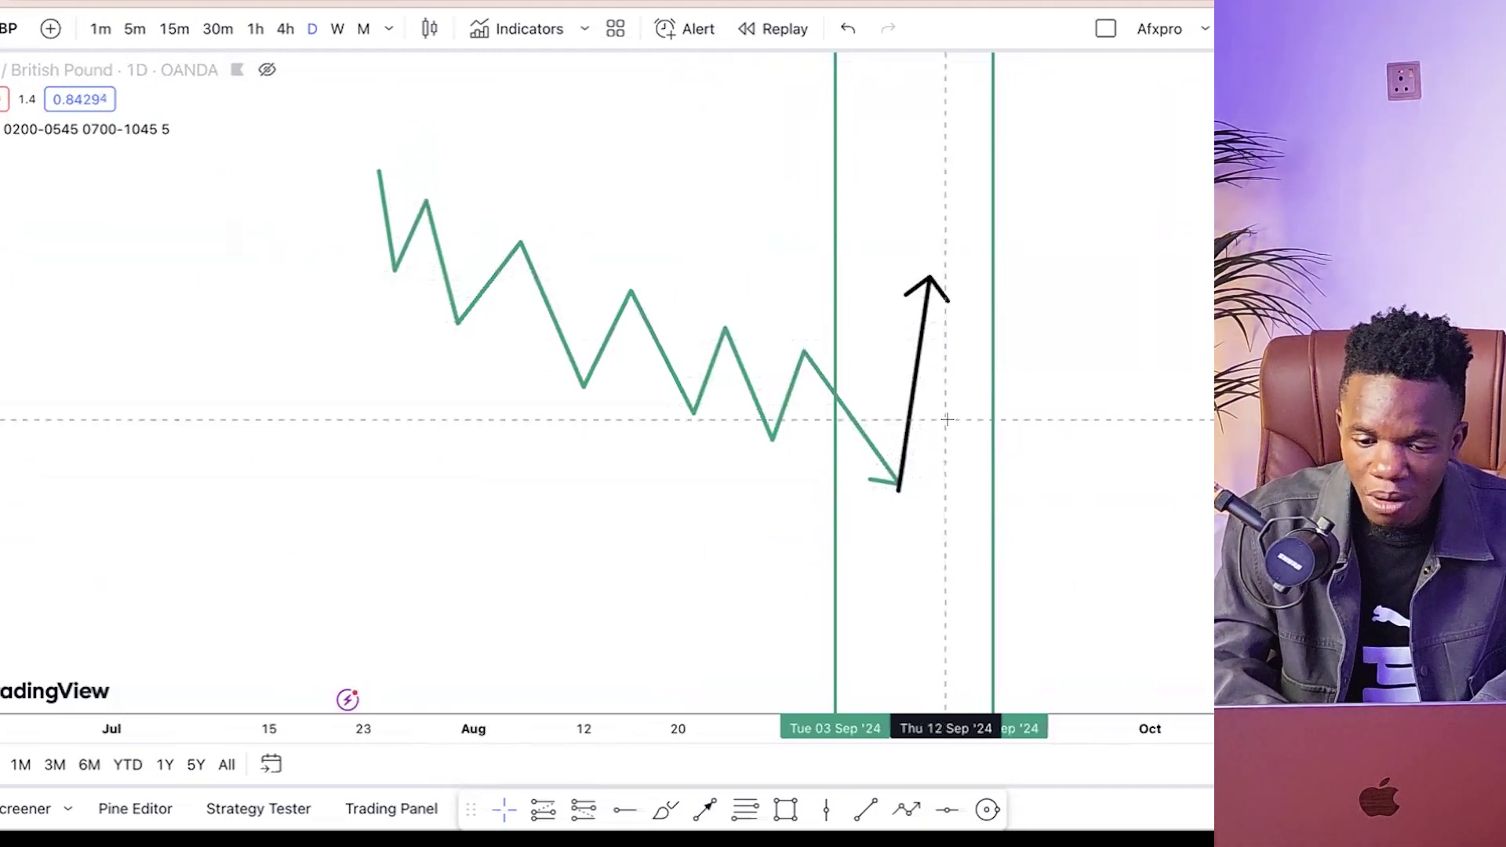
- Replace the black arrow with a shorter one from the falling path's end up to Tue 10 Sep '24, and delete that one too
click(931, 289)
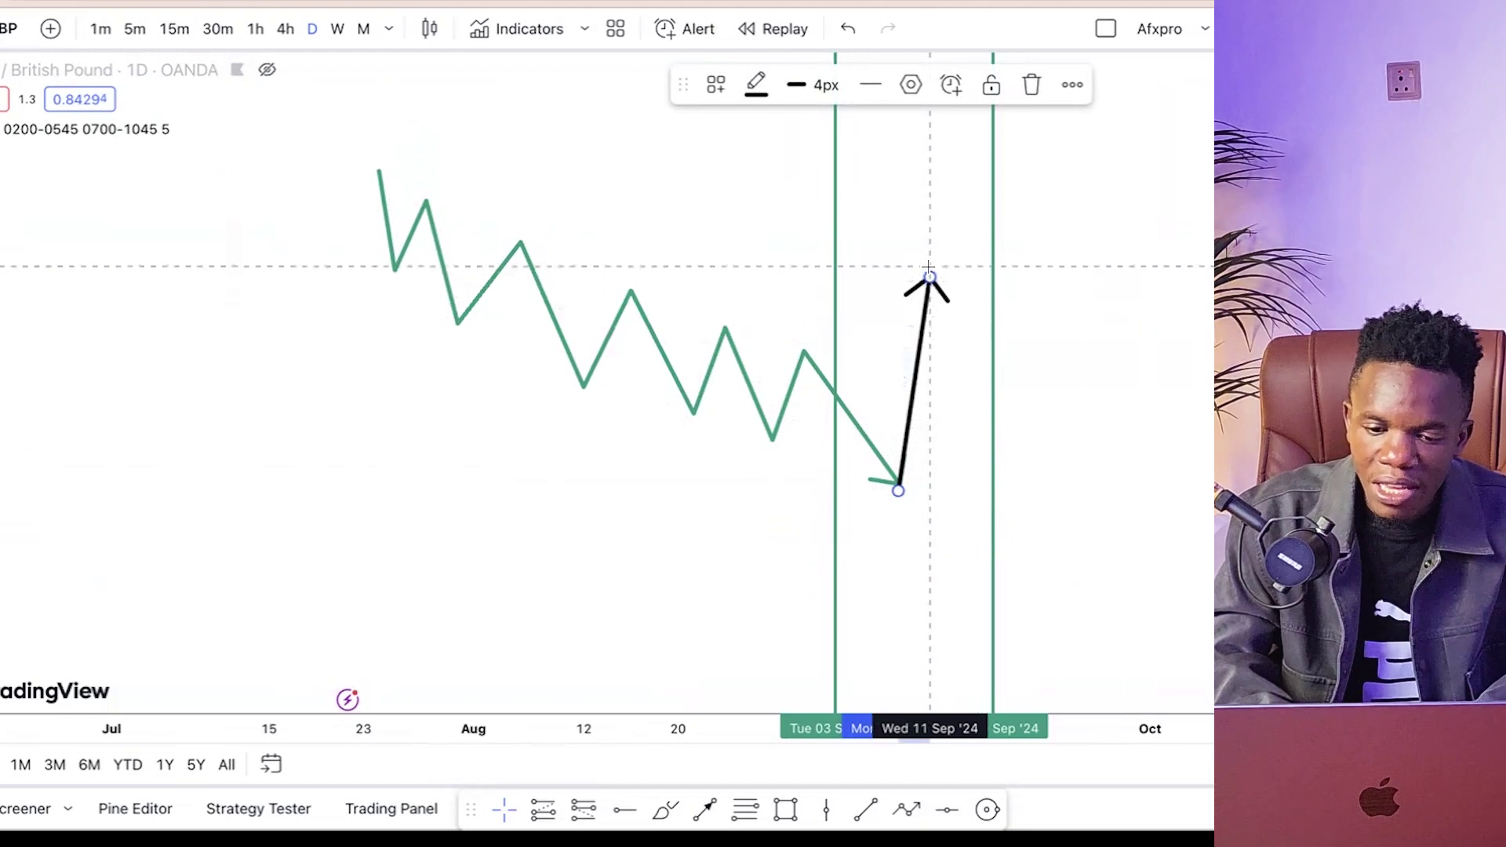
click(1027, 83)
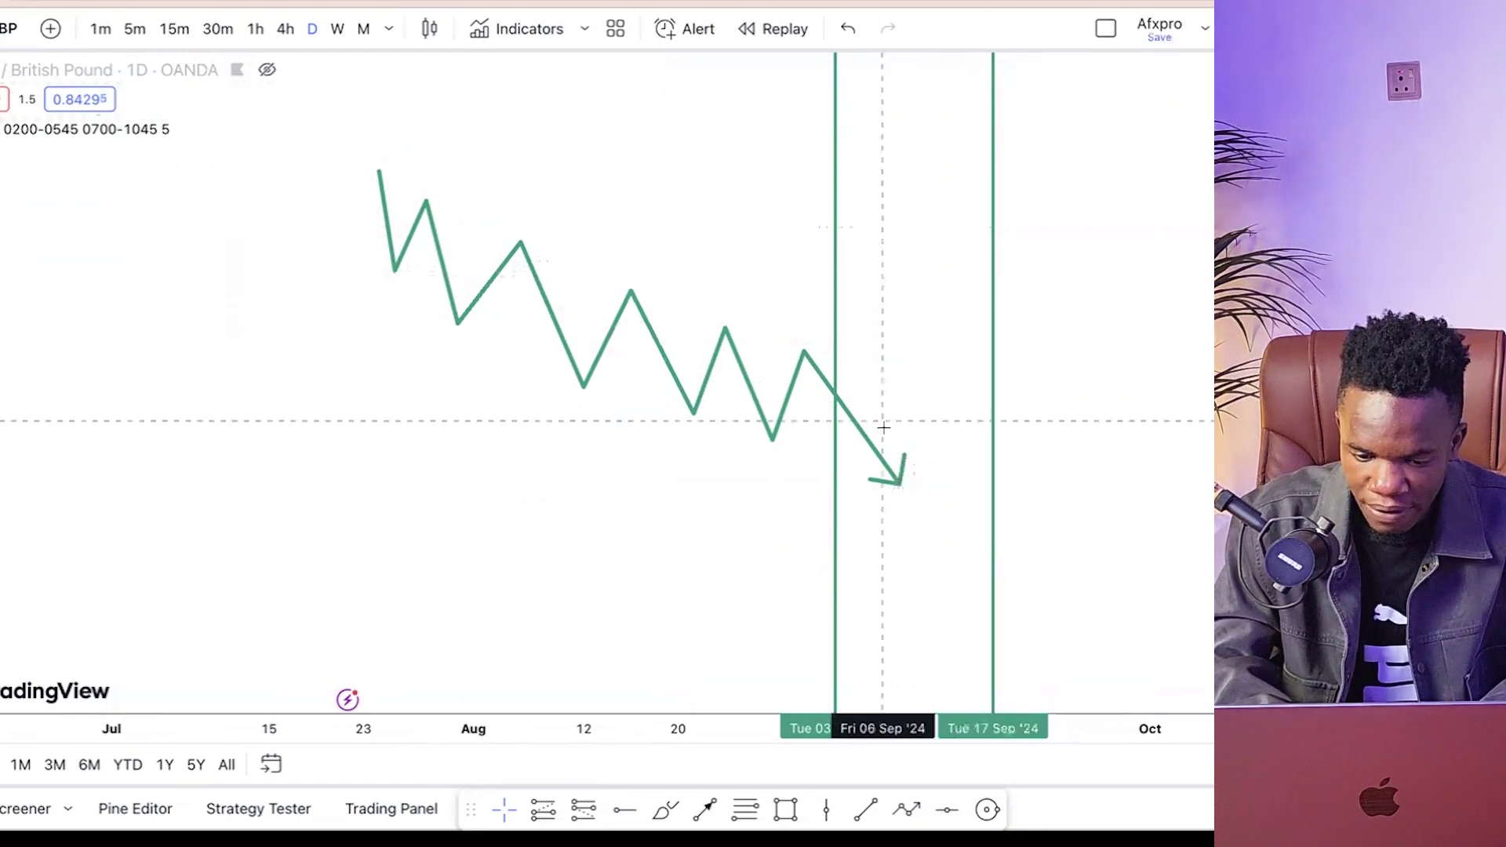
click(702, 808)
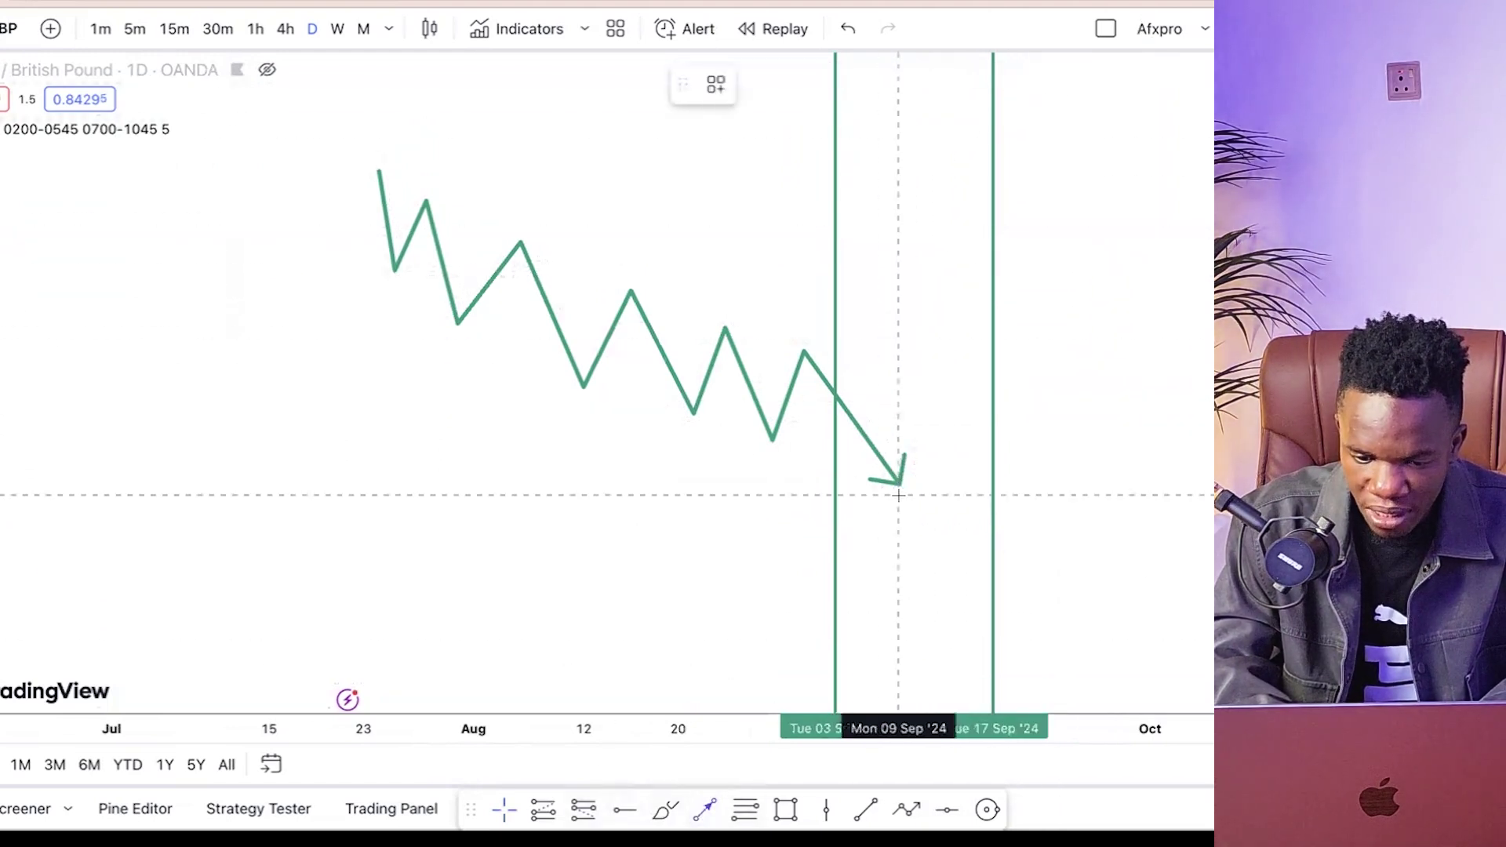
drag(895, 481, 915, 325)
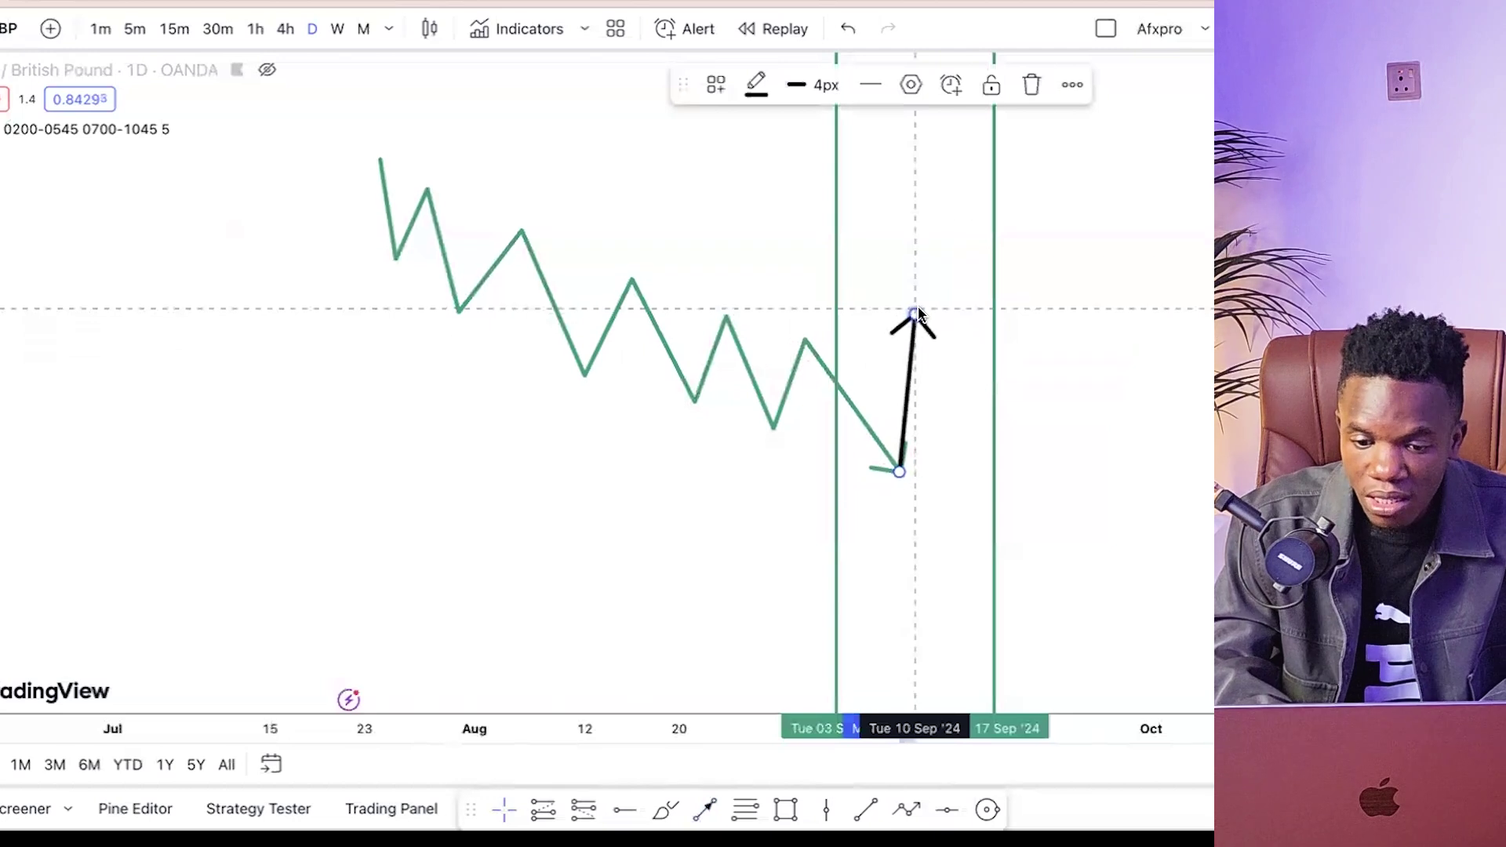
click(1031, 85)
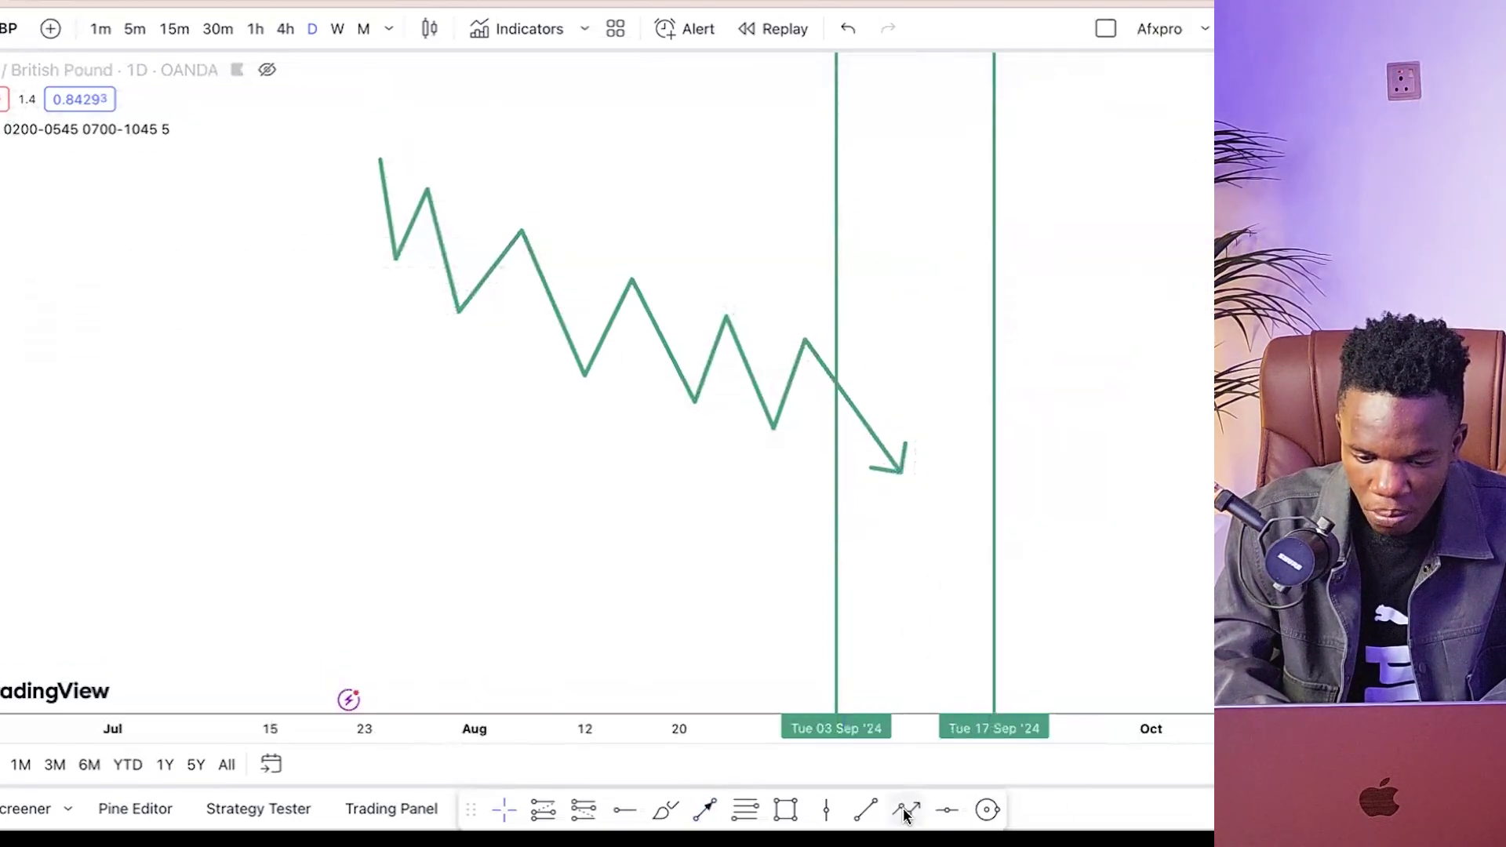
- Draw a path from the falling path's end, stepping up to Fri 13 Sep '24, falling to Fri 27 Sep '24, rising and falling again in October
click(906, 813)
drag(899, 468, 907, 416)
click(899, 407)
click(931, 428)
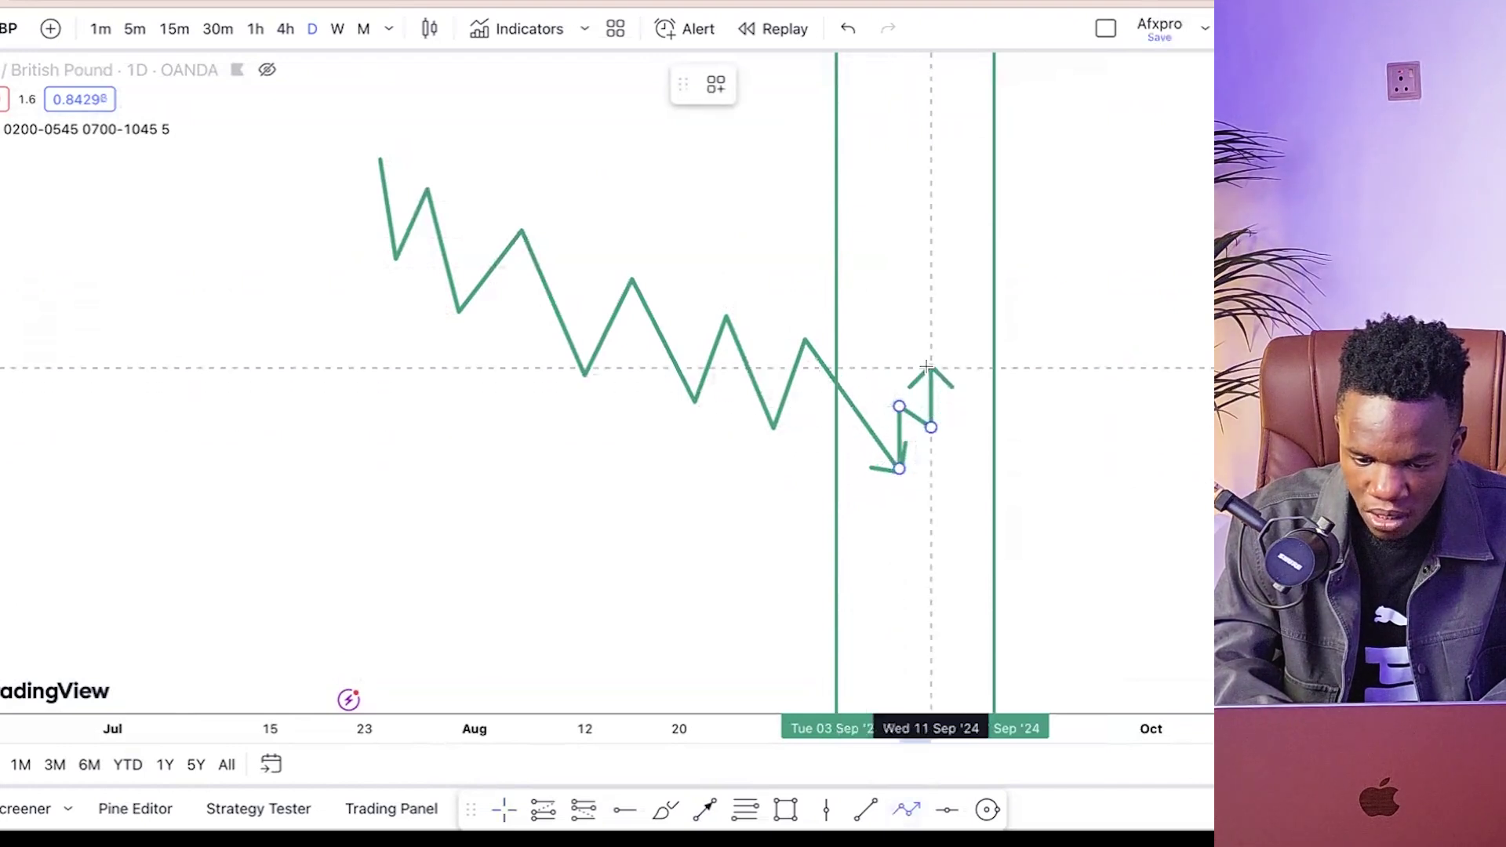
click(931, 366)
click(963, 393)
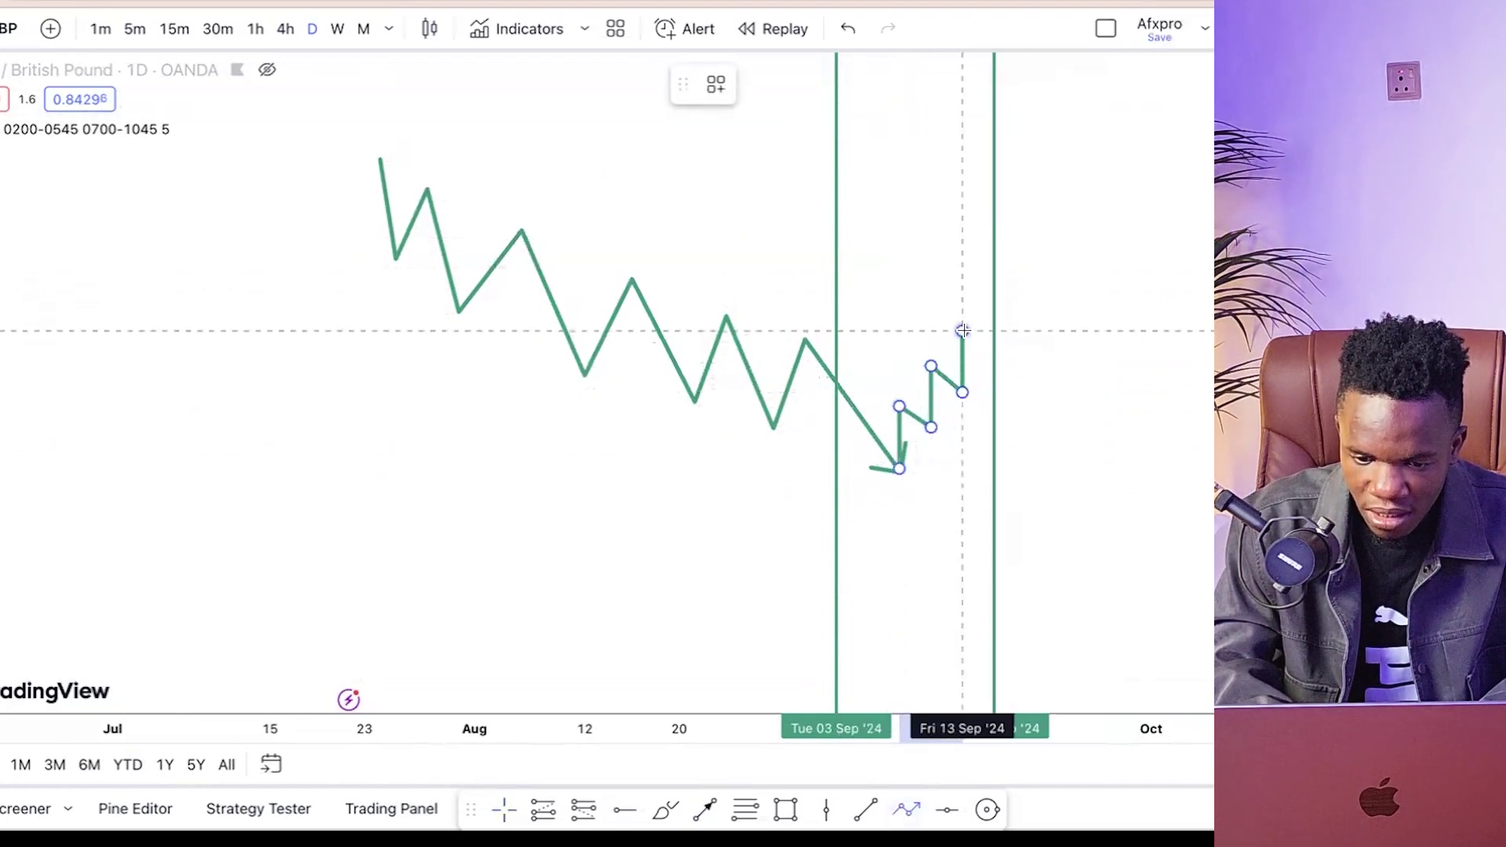
click(964, 330)
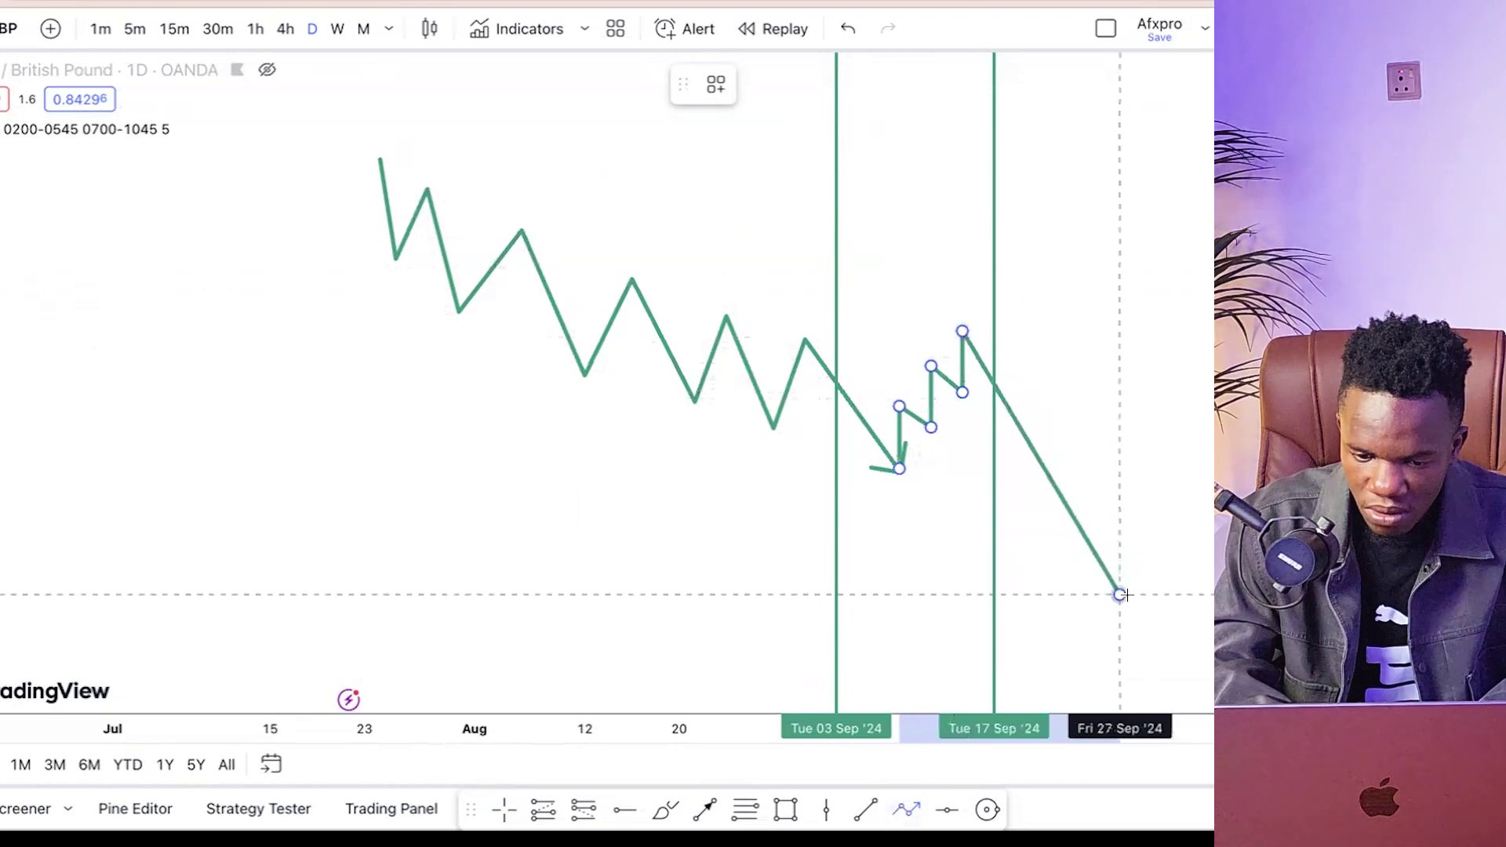
click(1166, 431)
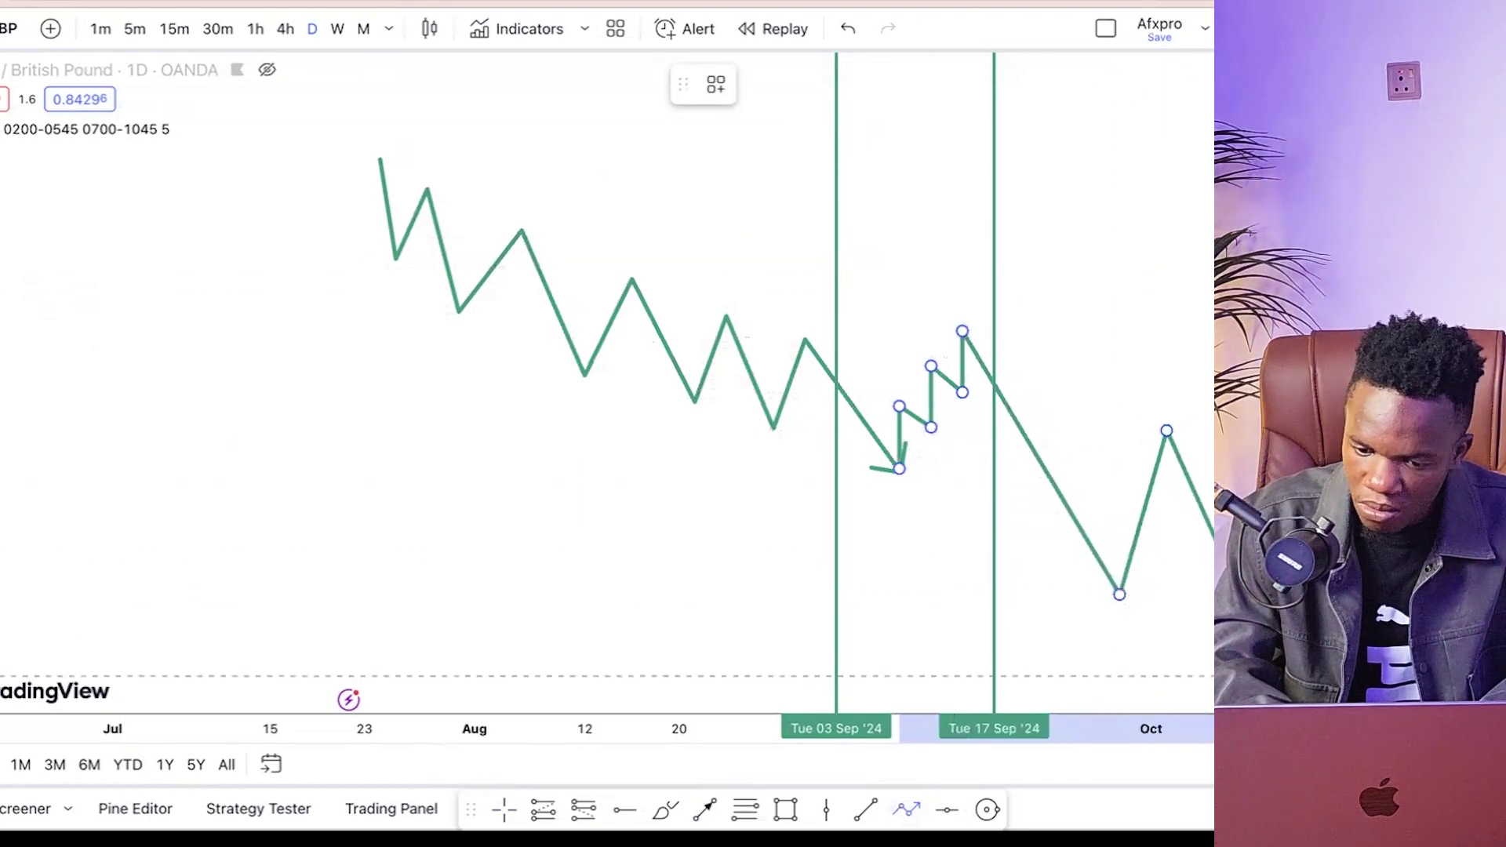
key(Escape)
key(Escape)
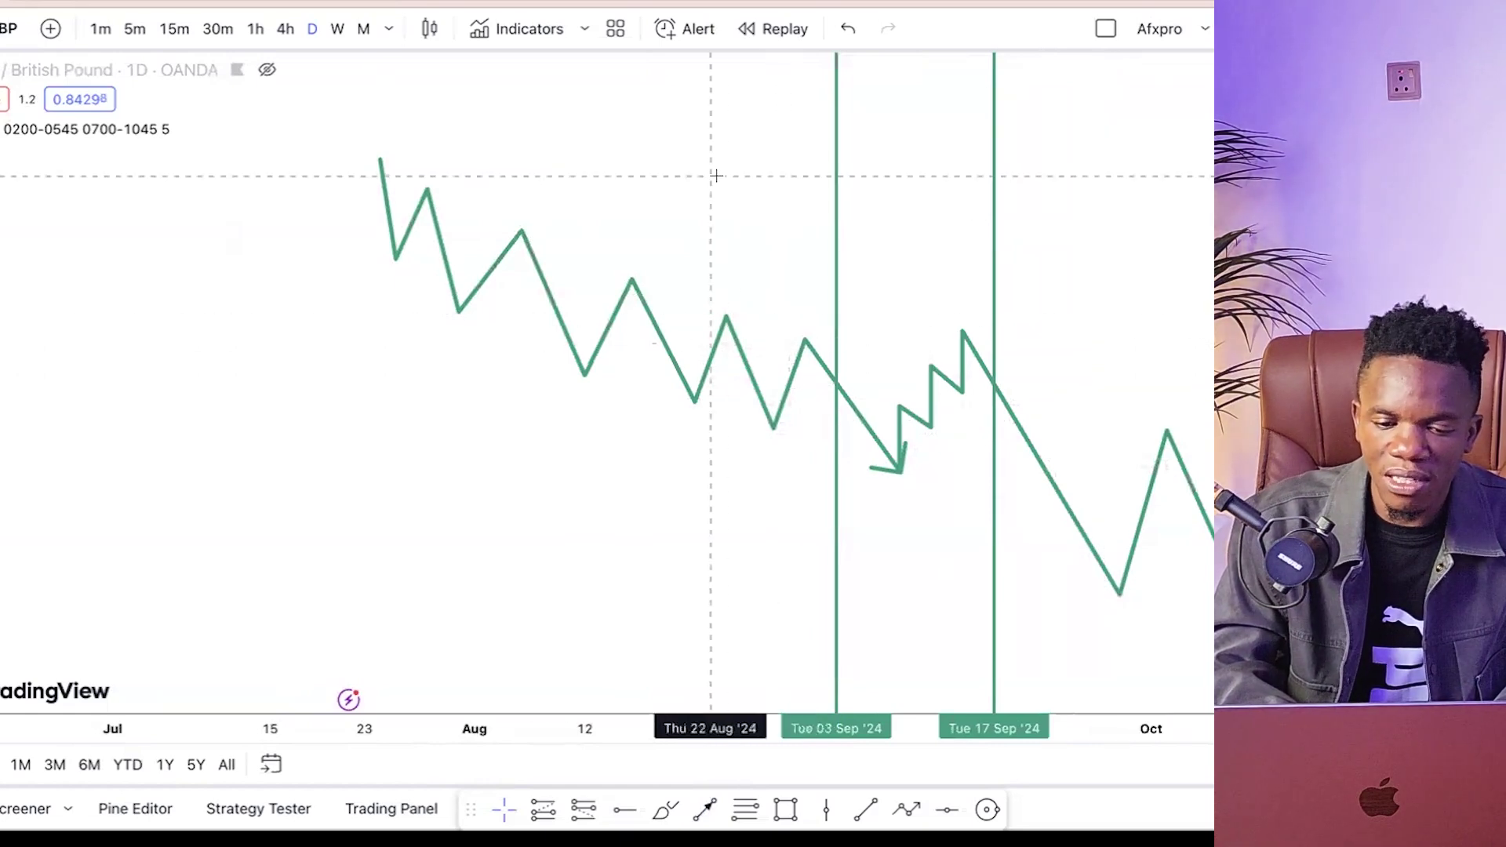
- Remove all drawings from the chart and unhide the EURGBP candles
scroll(207, 295, left, 10)
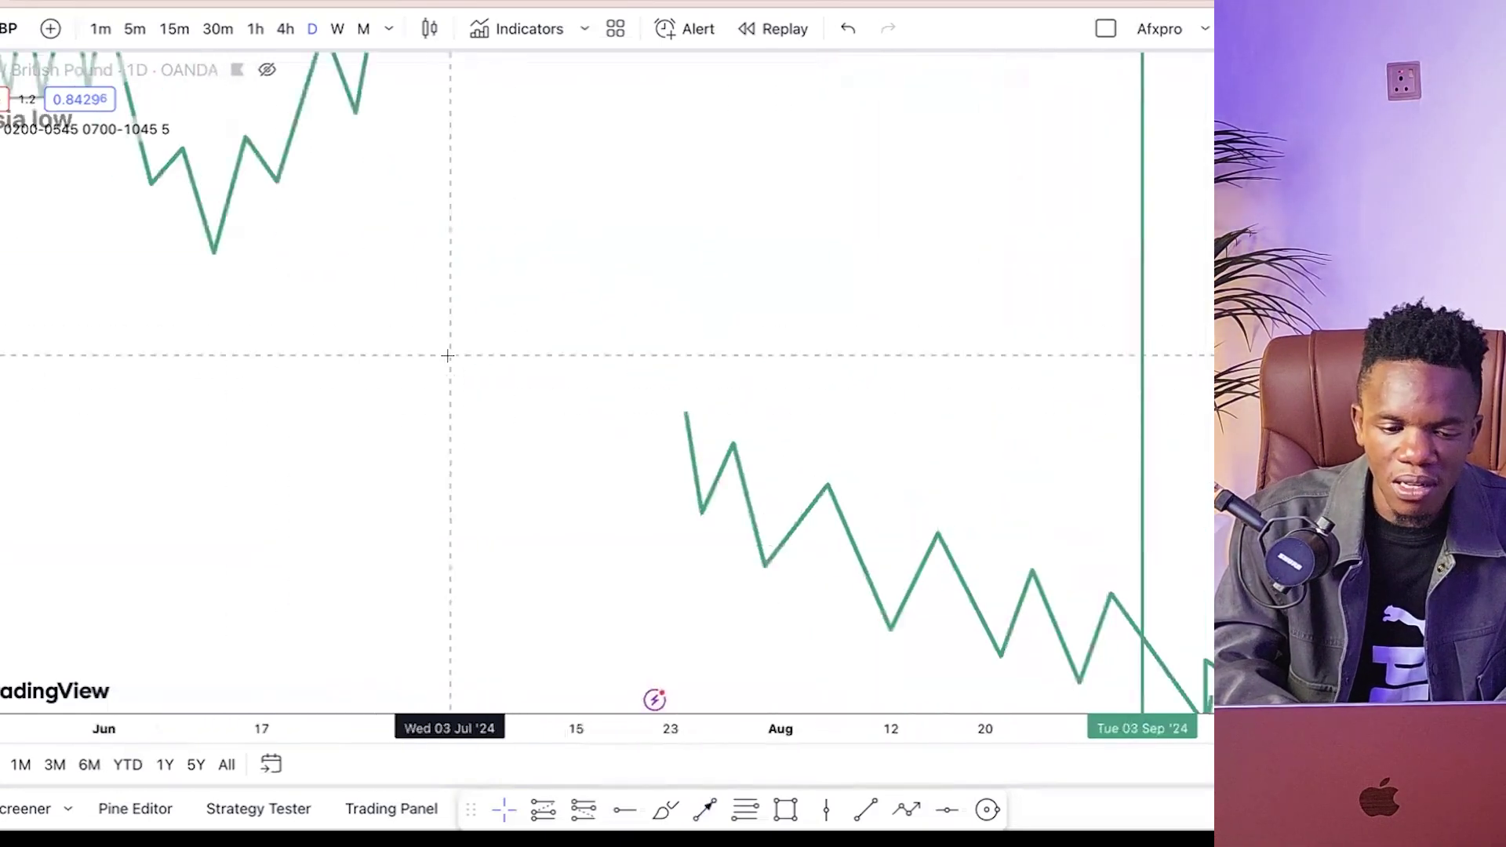
scroll(582, 449, left, 10)
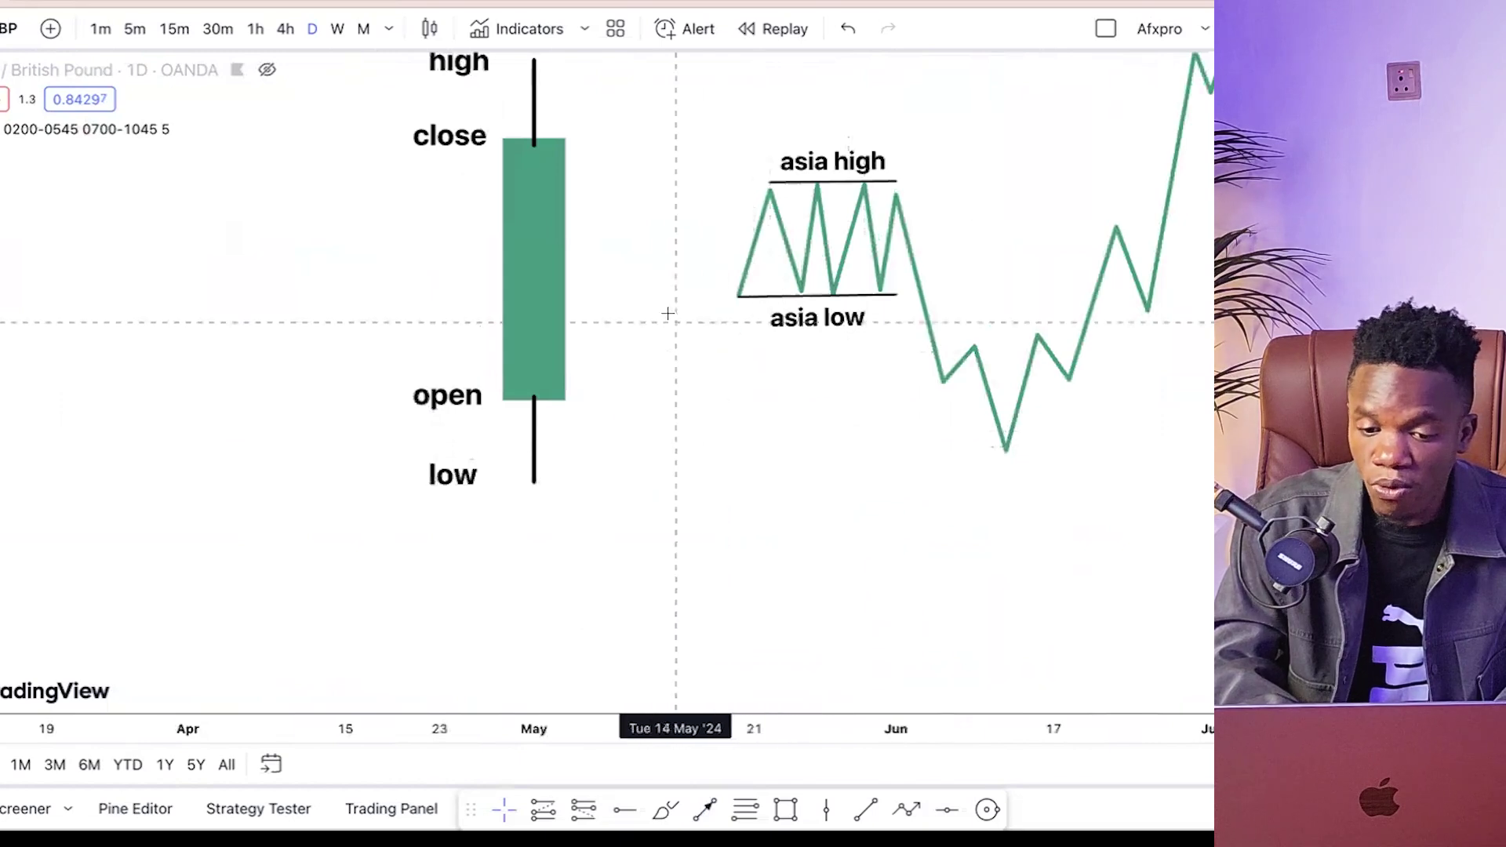
scroll(273, 312, left, 10)
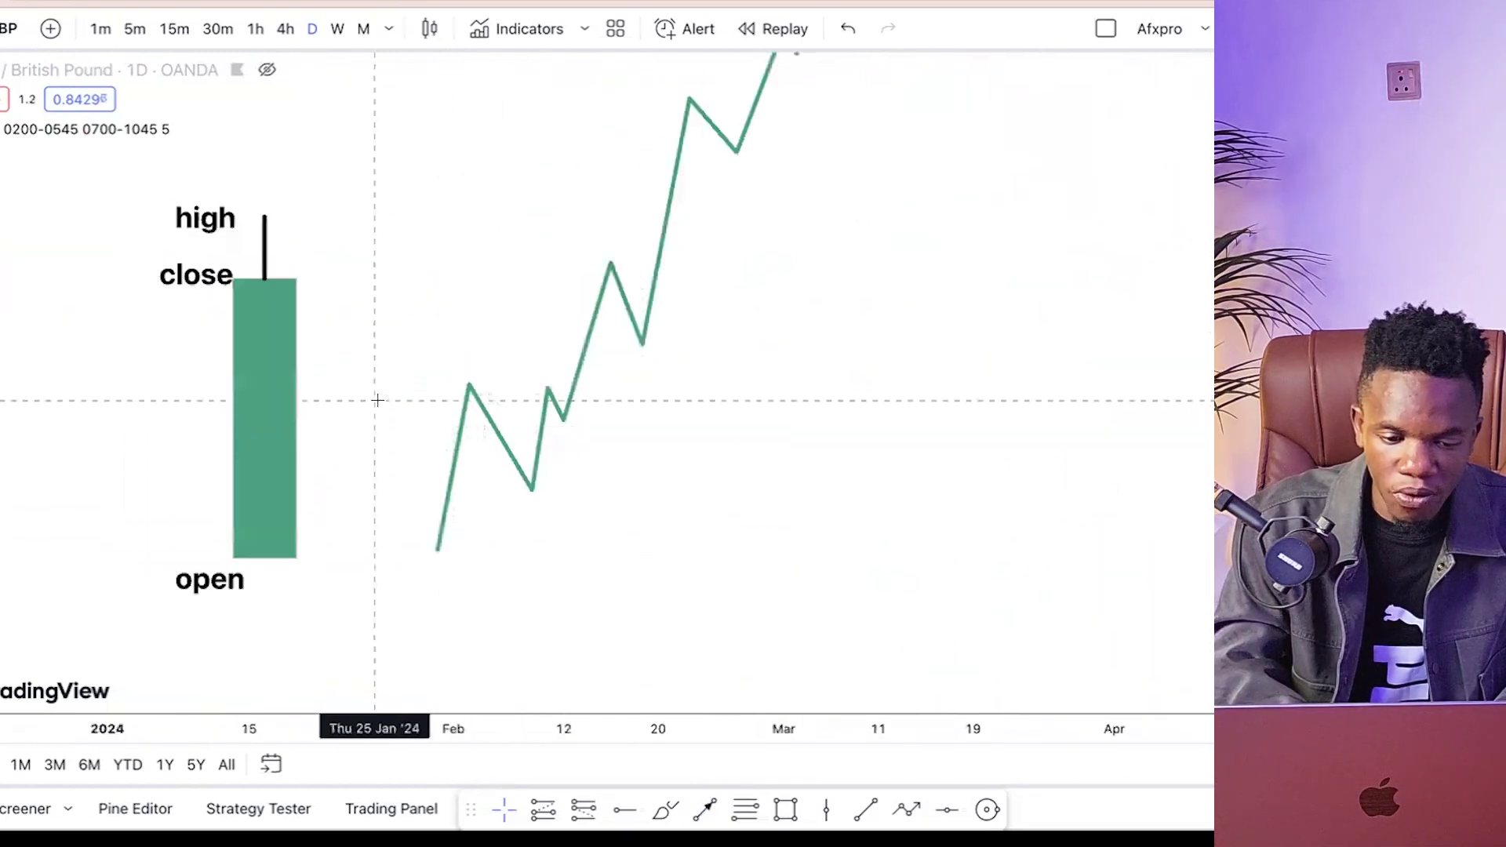
scroll(168, 400, left, 10)
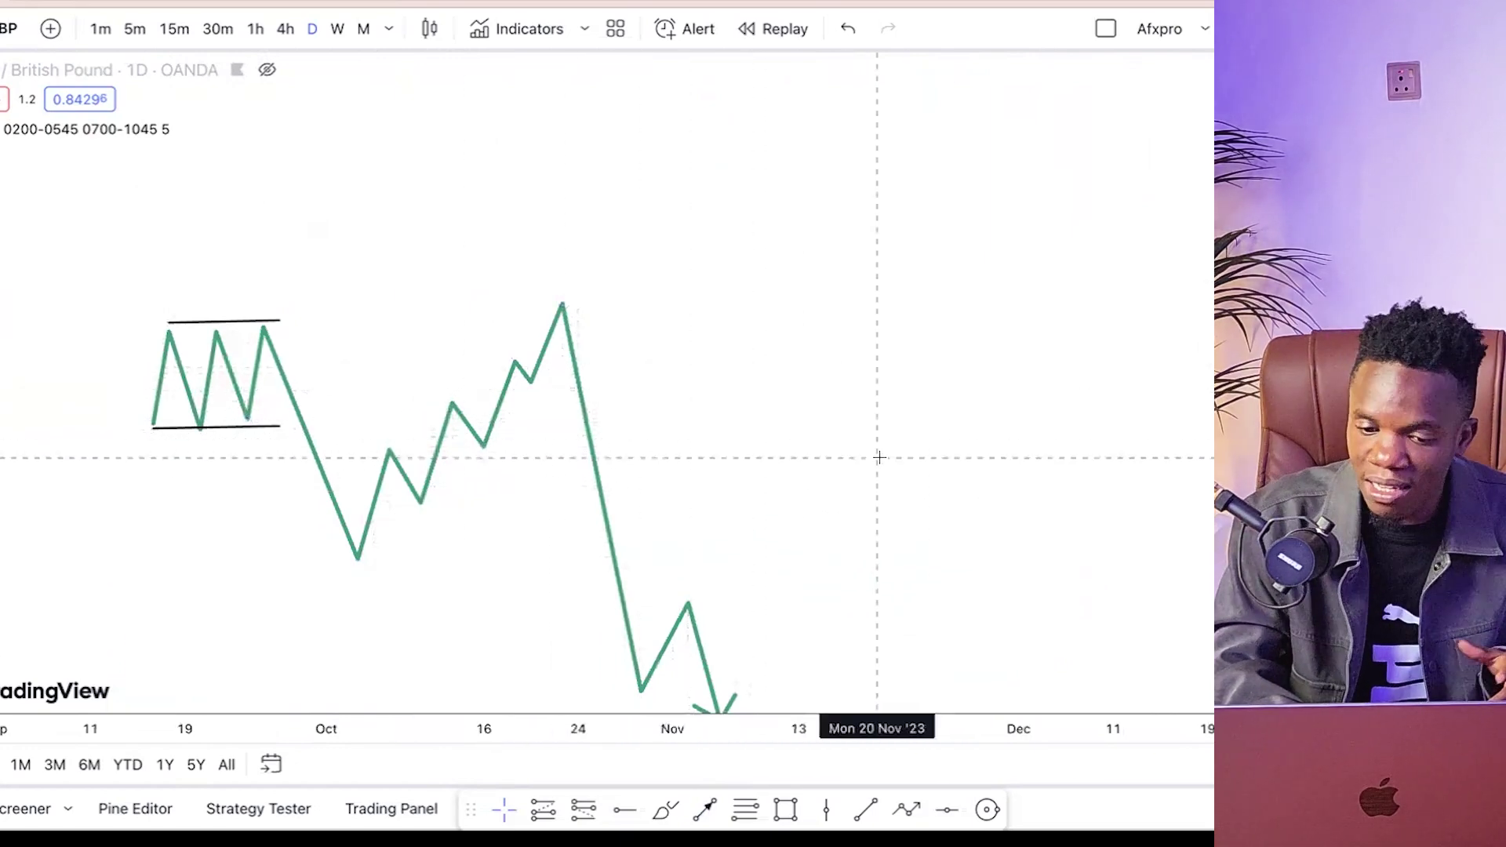
right_click(891, 330)
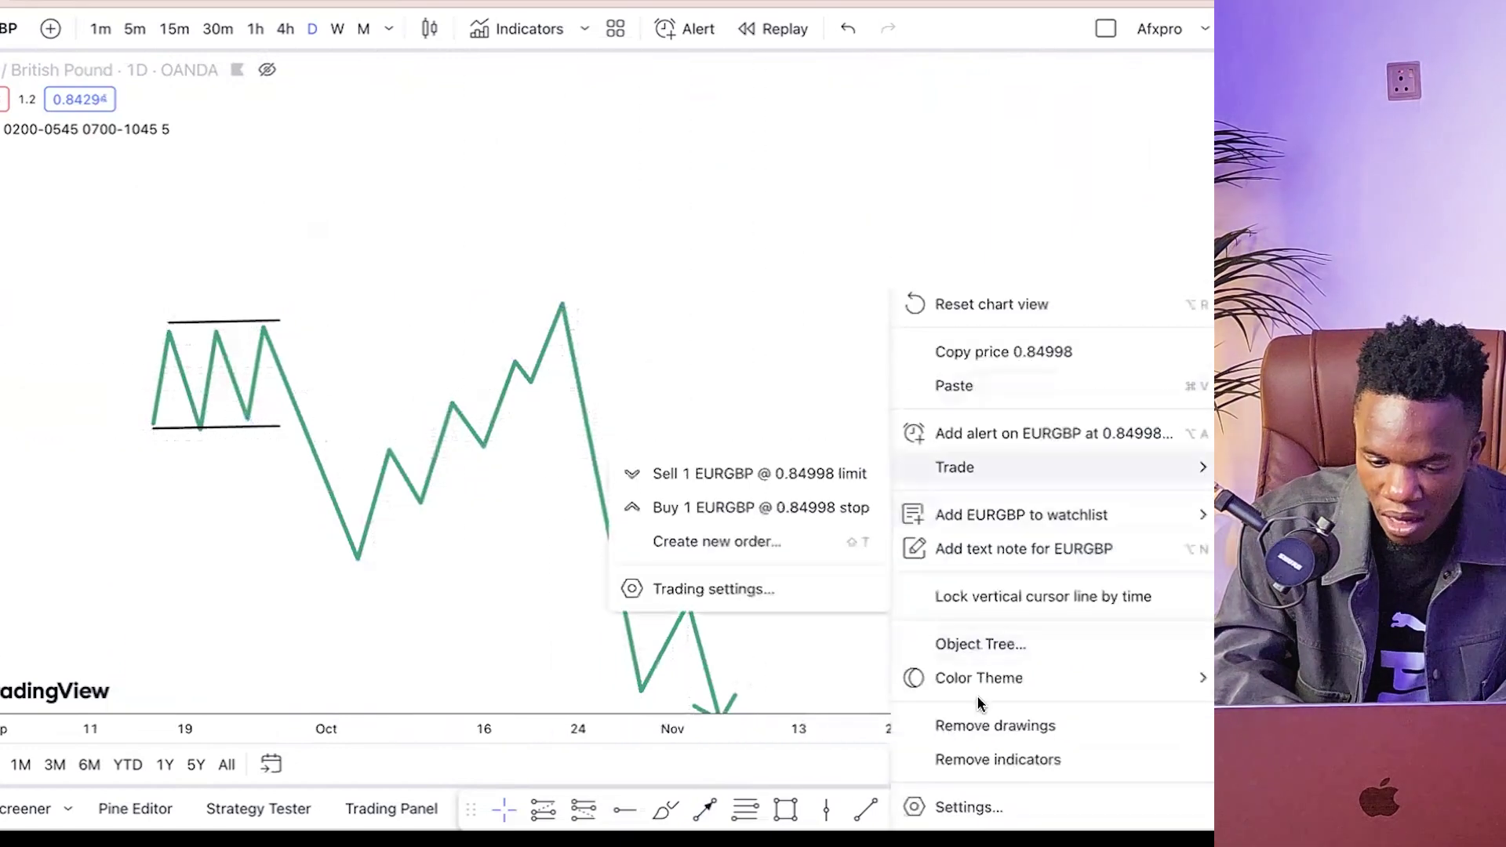
click(1040, 728)
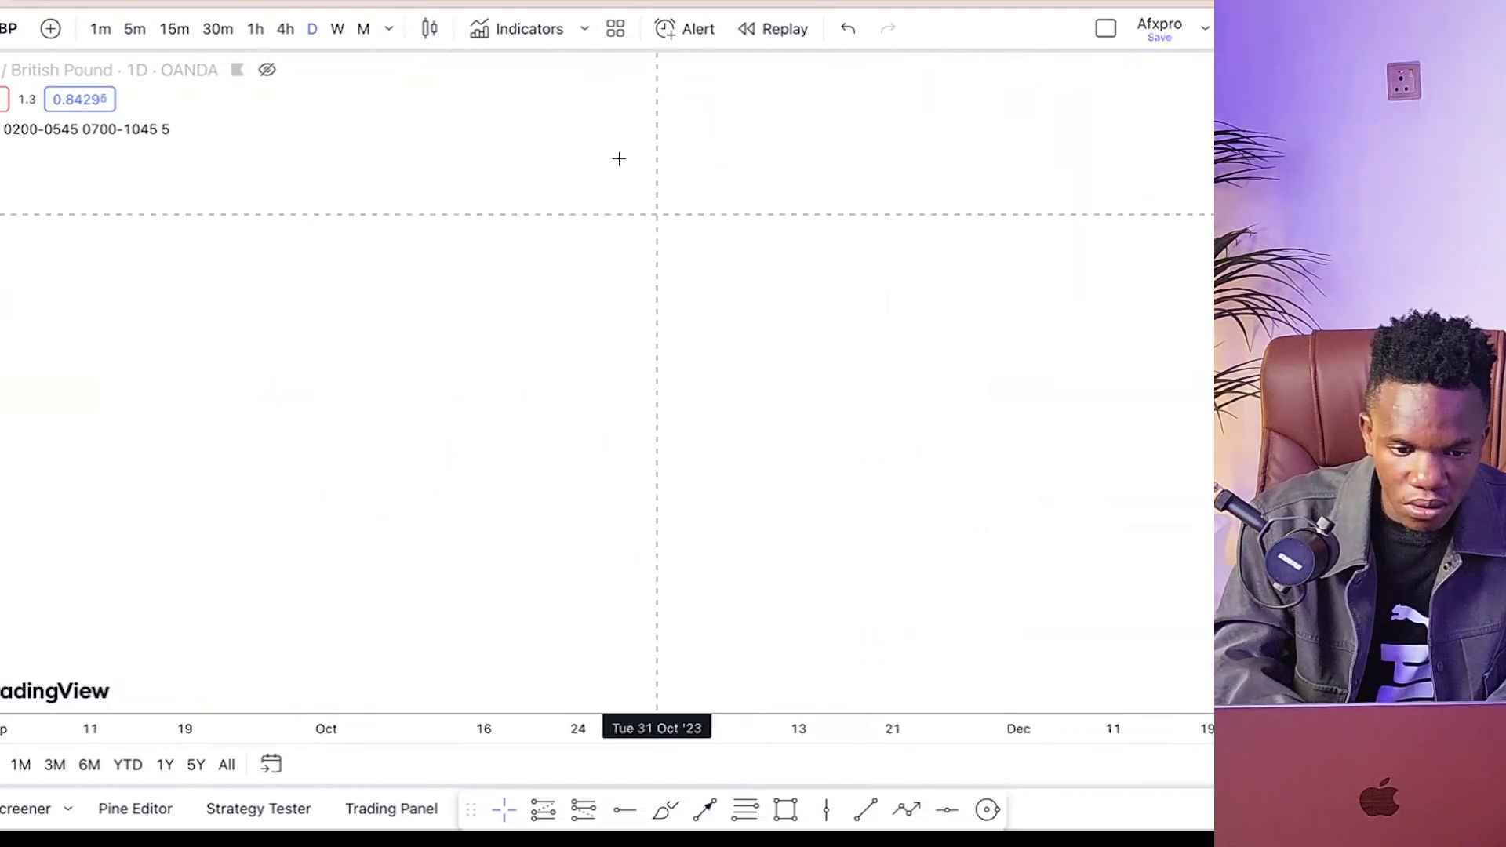
click(265, 69)
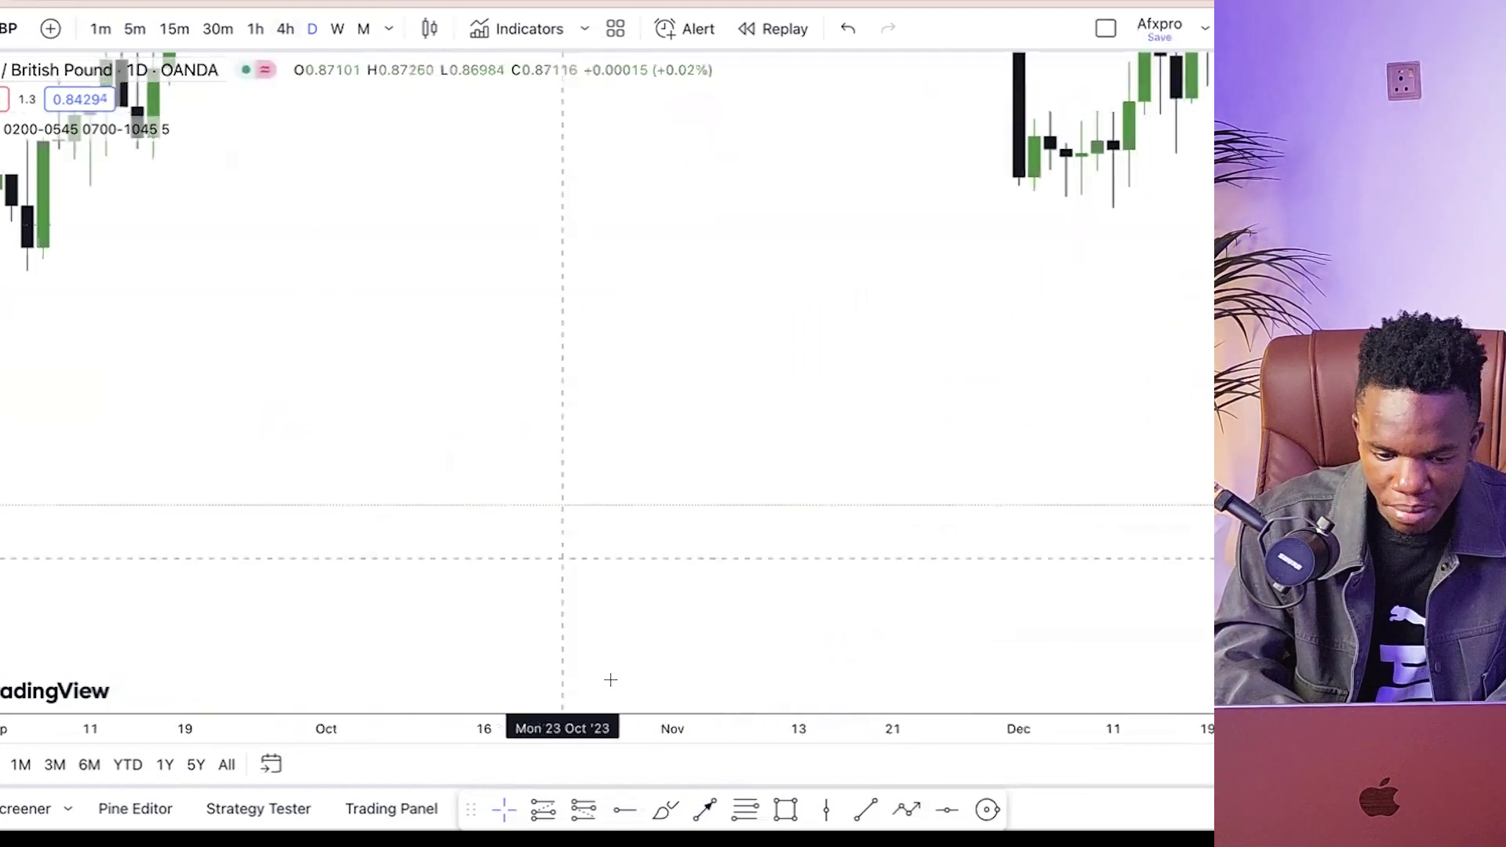
- Examine the latest daily candles, and switch to the 1-hour timeframe to examine the session zones of 18–22 July
click(730, 668)
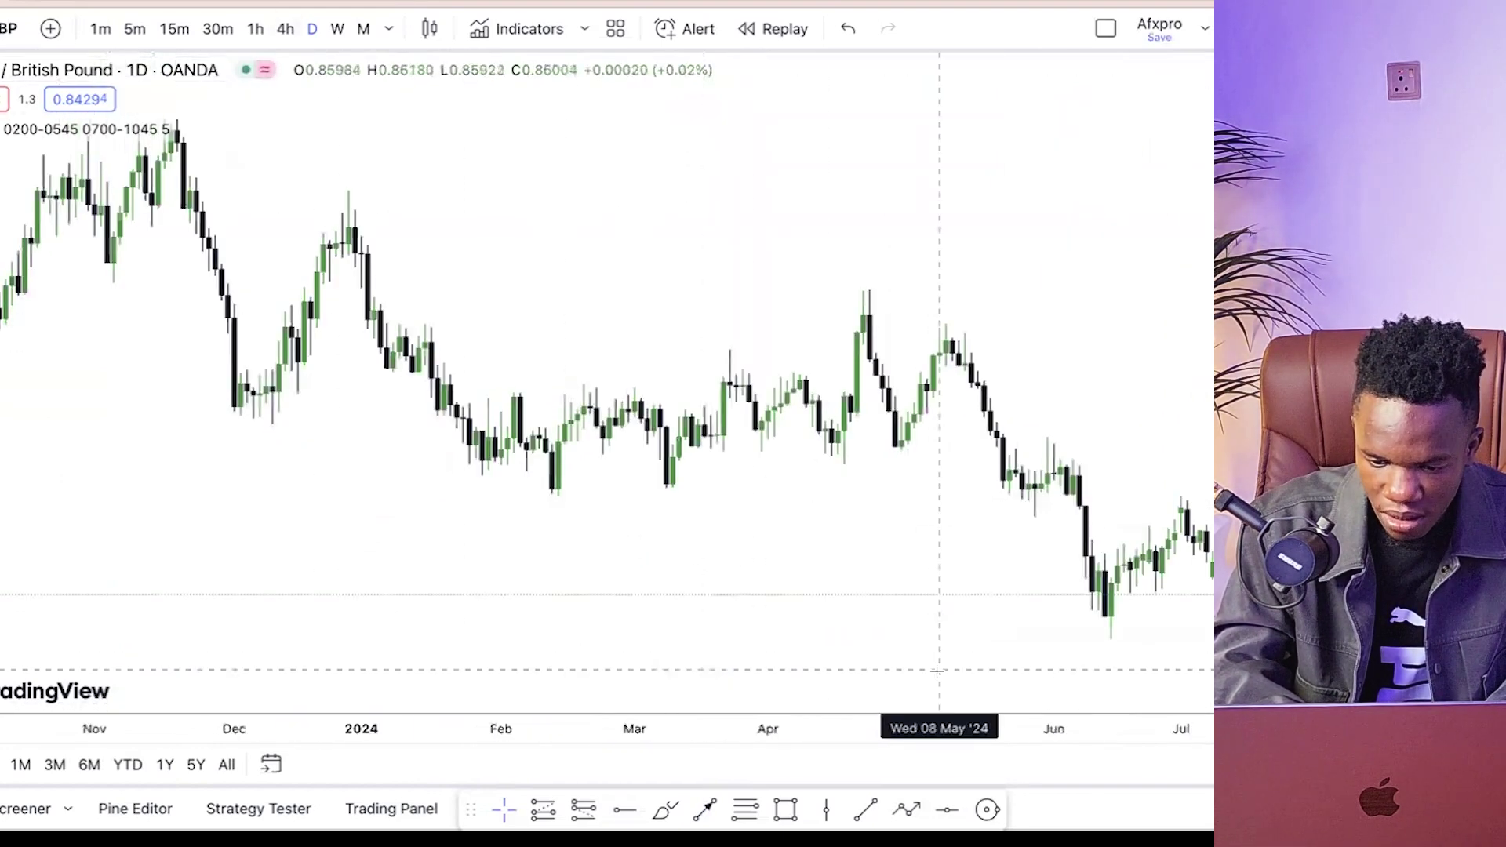
scroll(766, 718, up, 5)
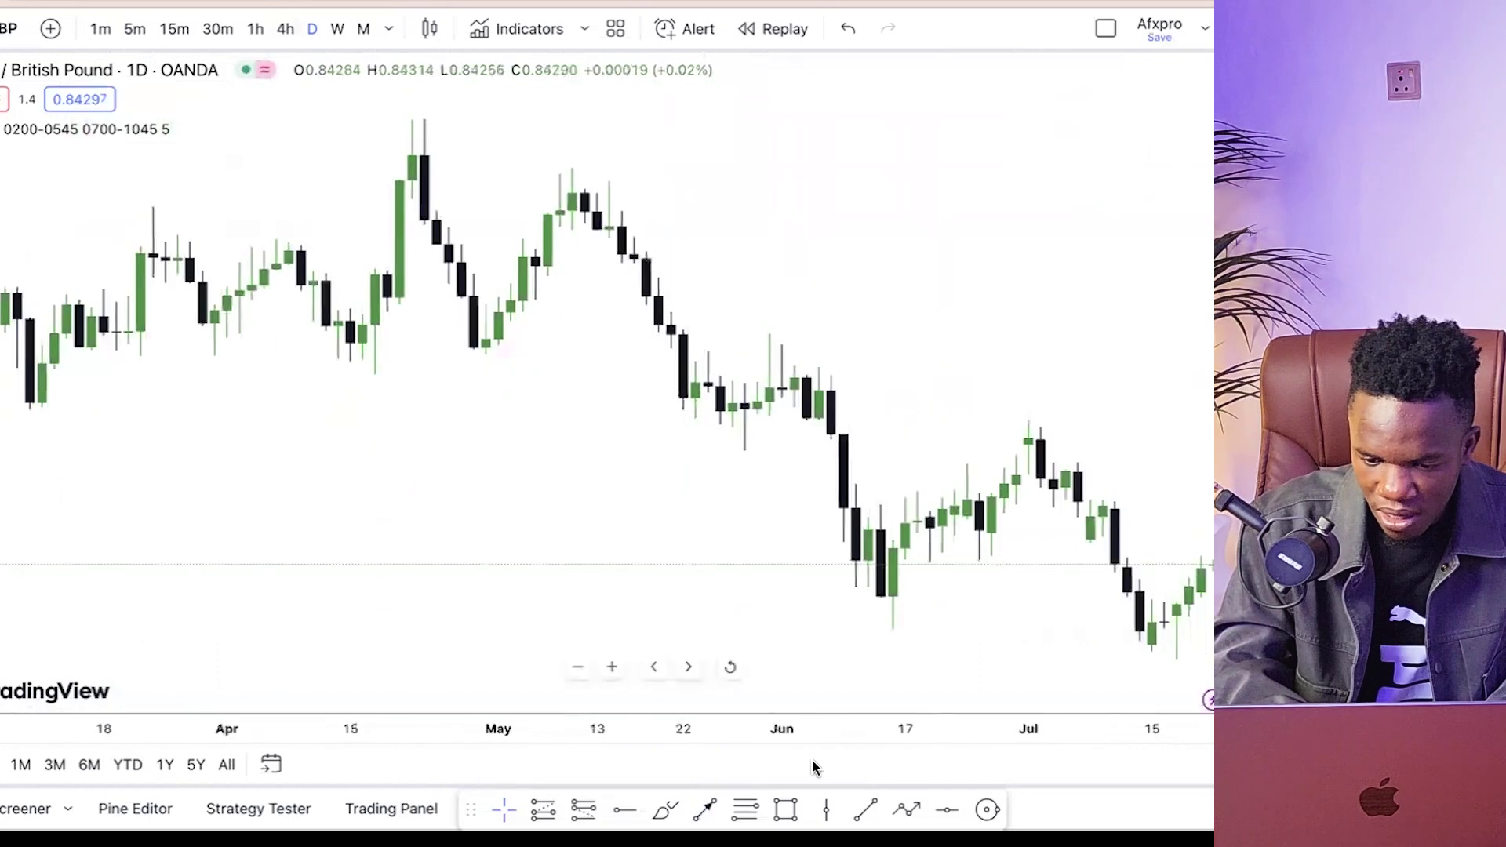
drag(961, 738, 658, 751)
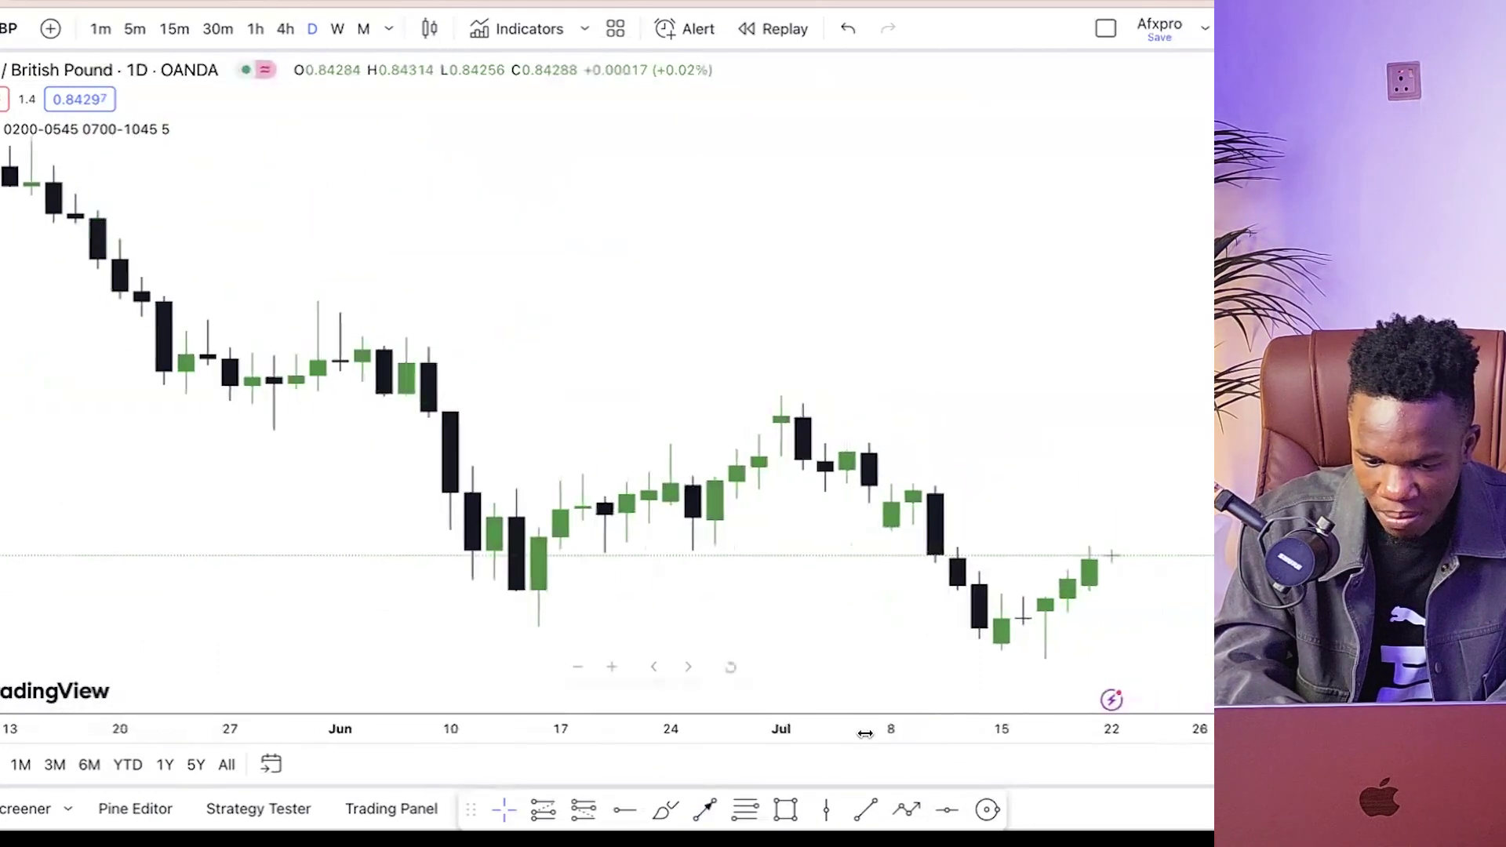
drag(894, 733, 701, 735)
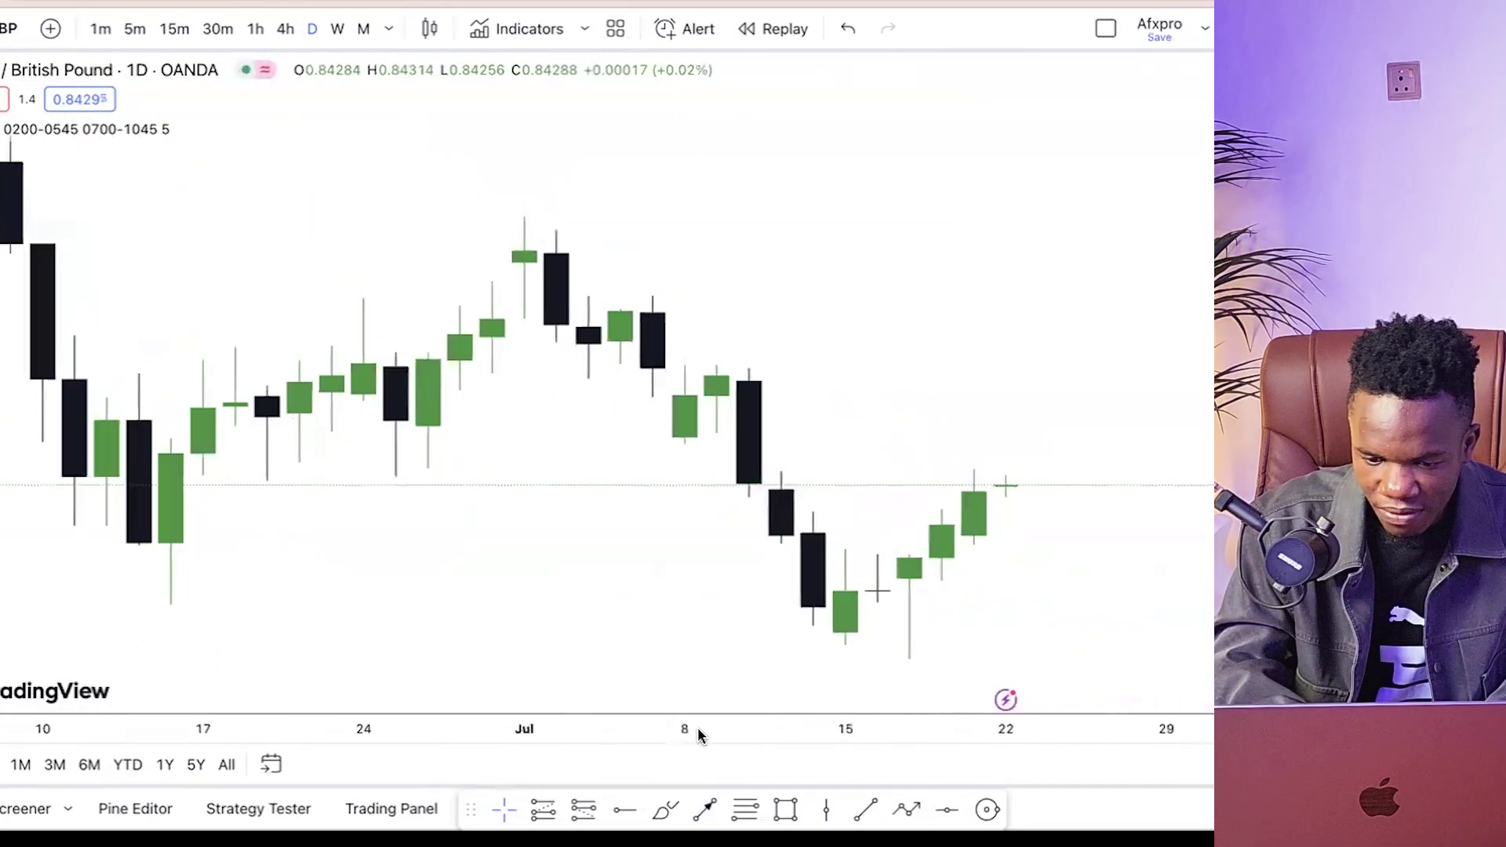
click(260, 34)
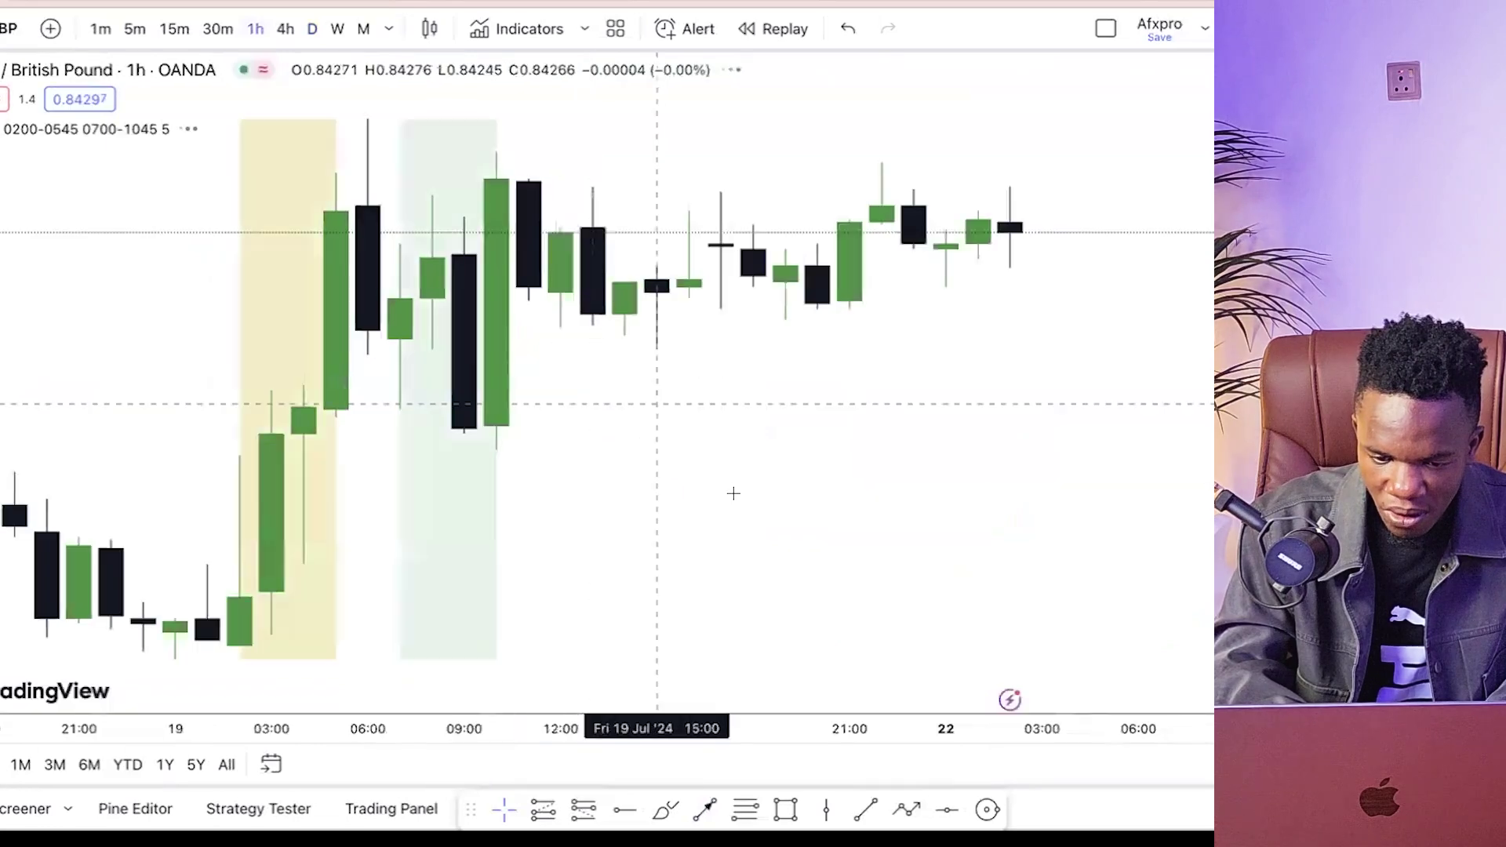
click(730, 668)
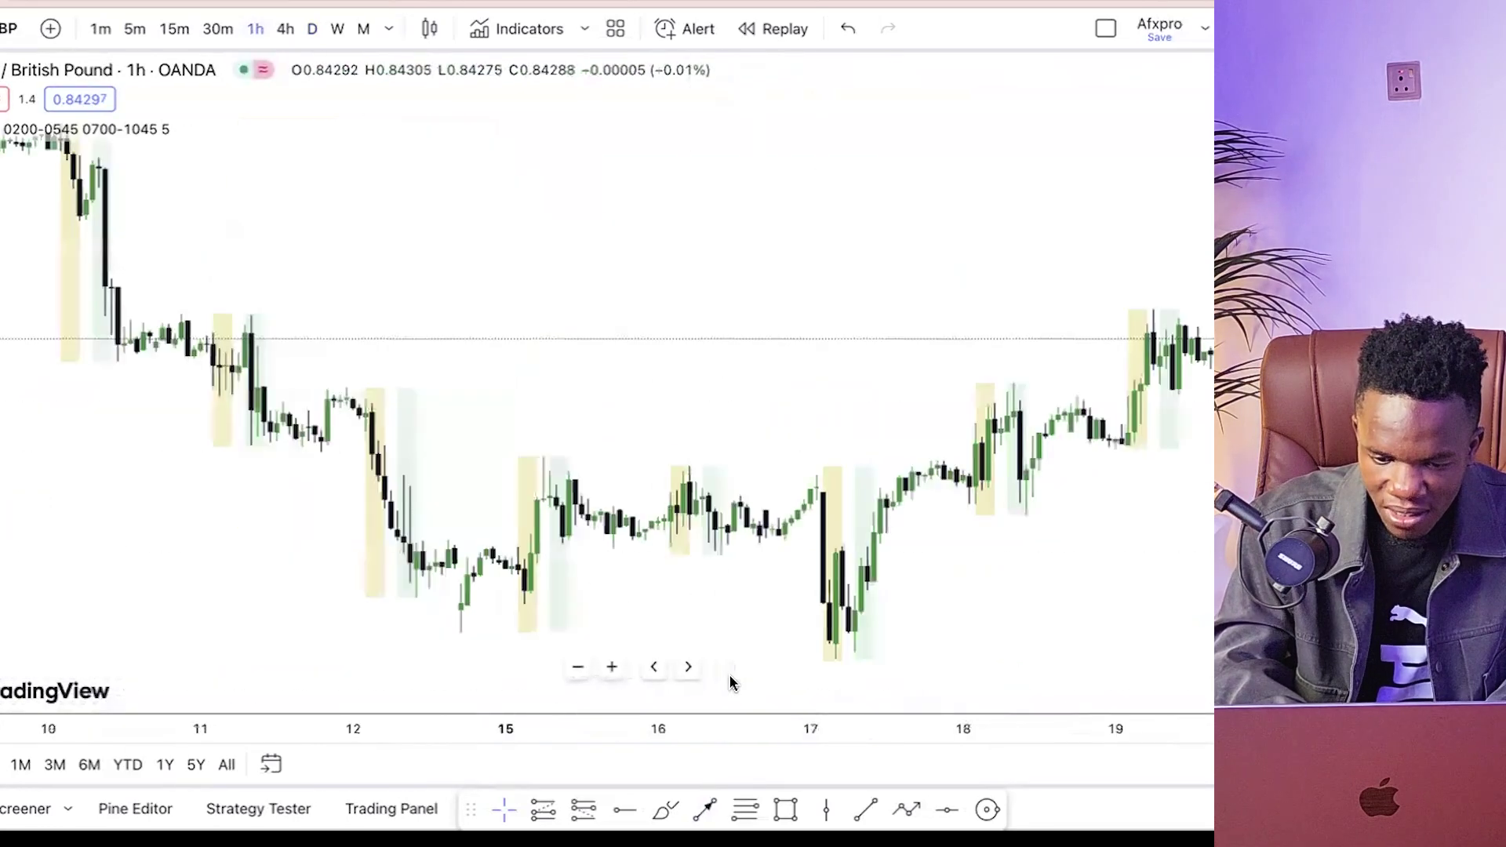
drag(1062, 732, 797, 729)
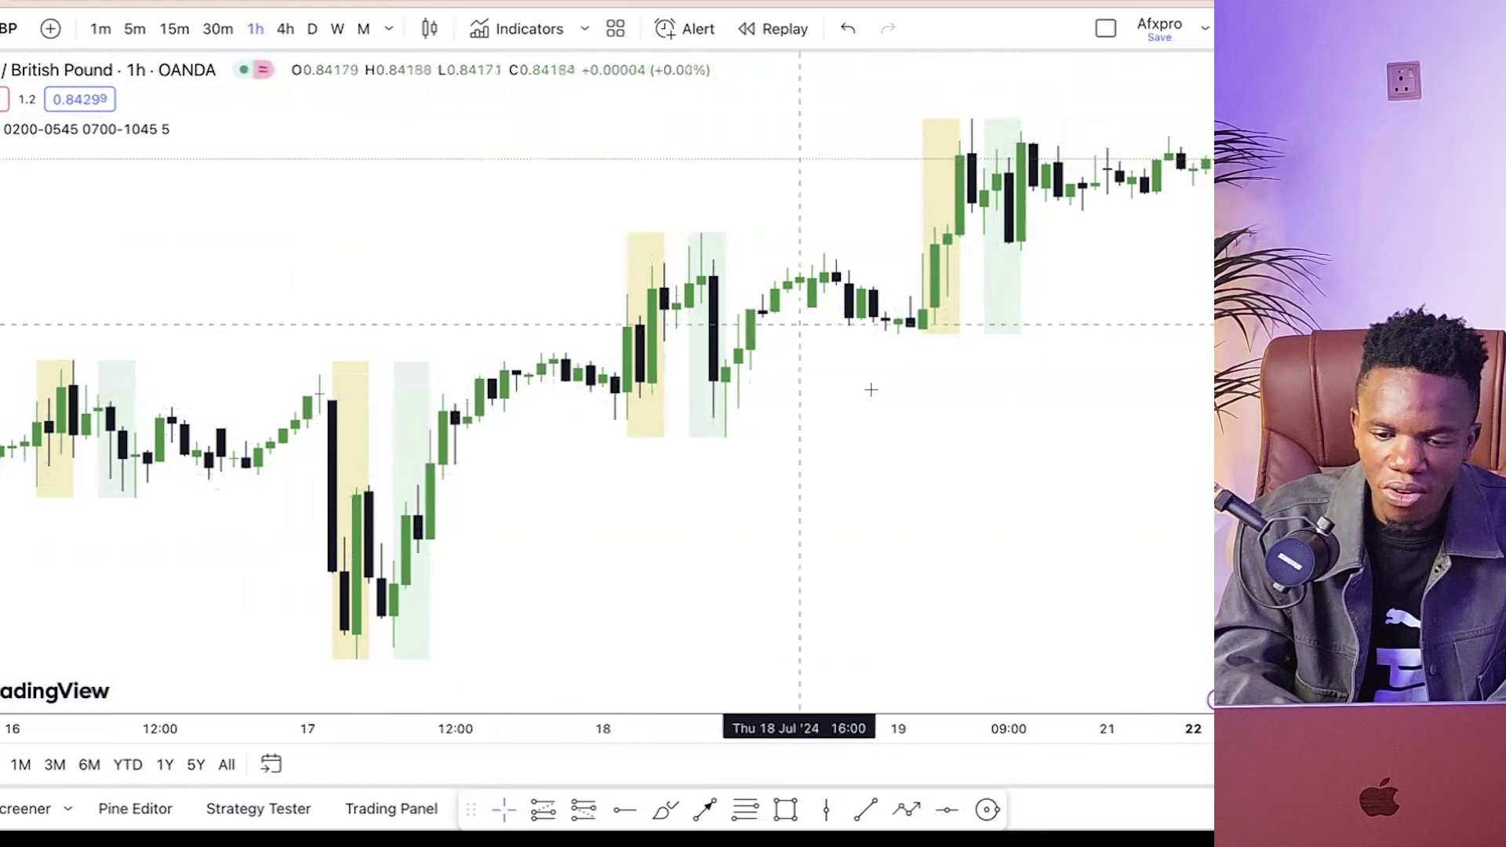
drag(1049, 740, 823, 780)
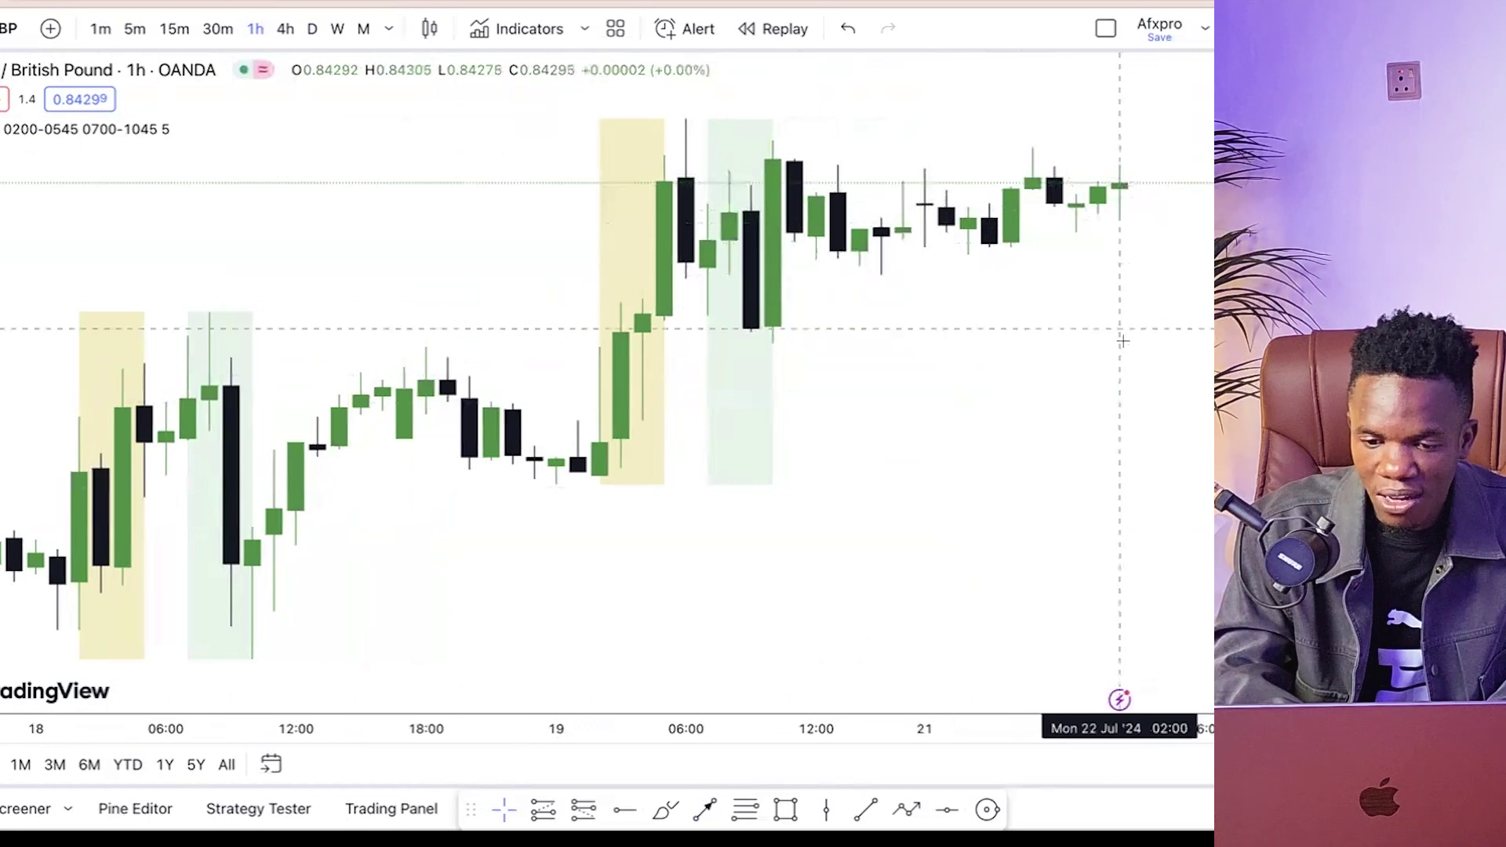
drag(1055, 214, 715, 225)
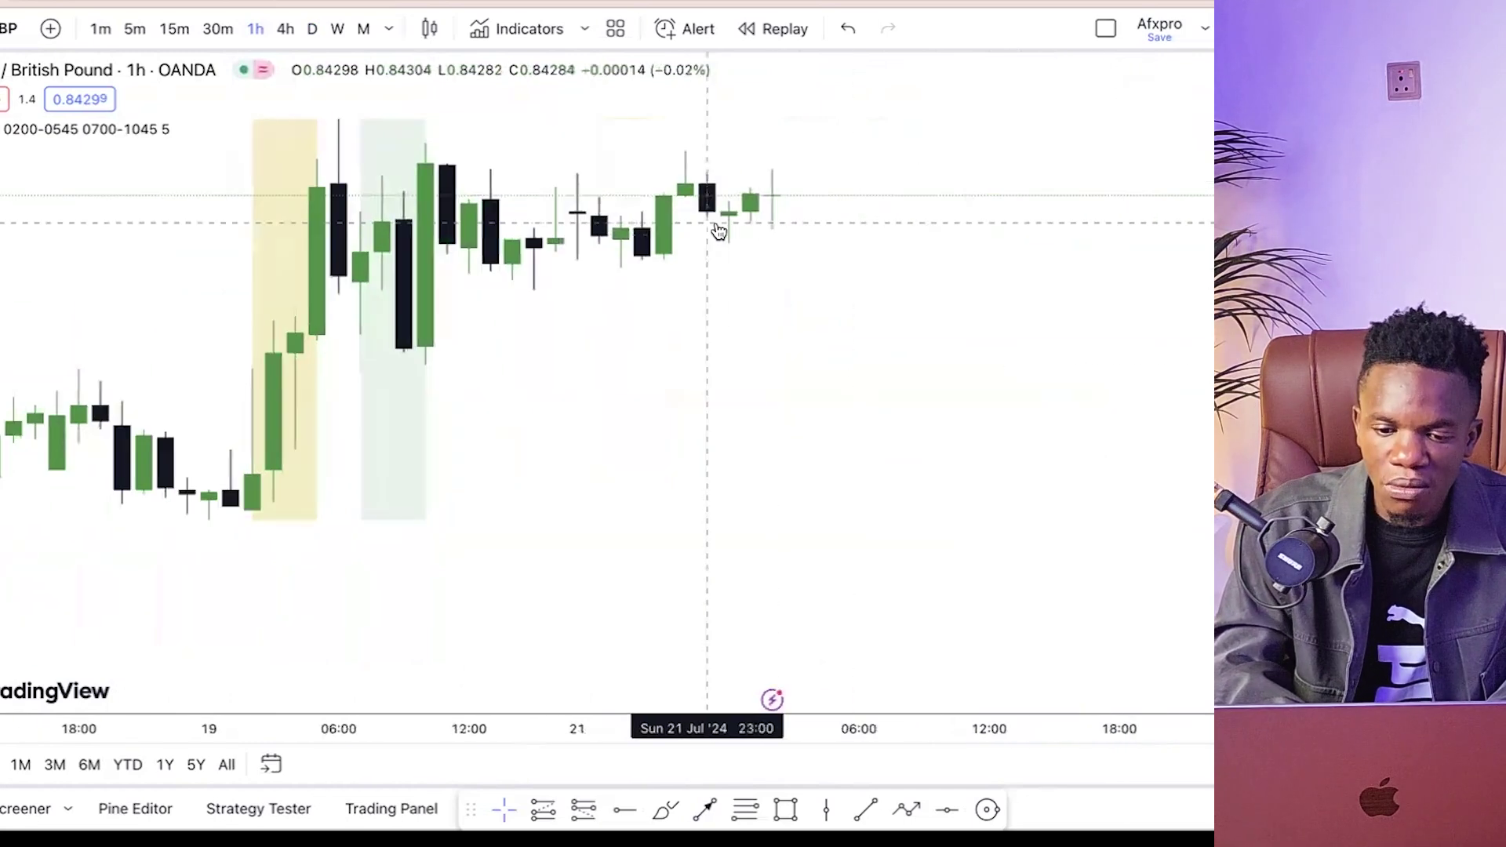
- Switch to the 5-minute timeframe and show the price action from Fri 19 Jul '24 through Mon 22 Jul '24
click(133, 29)
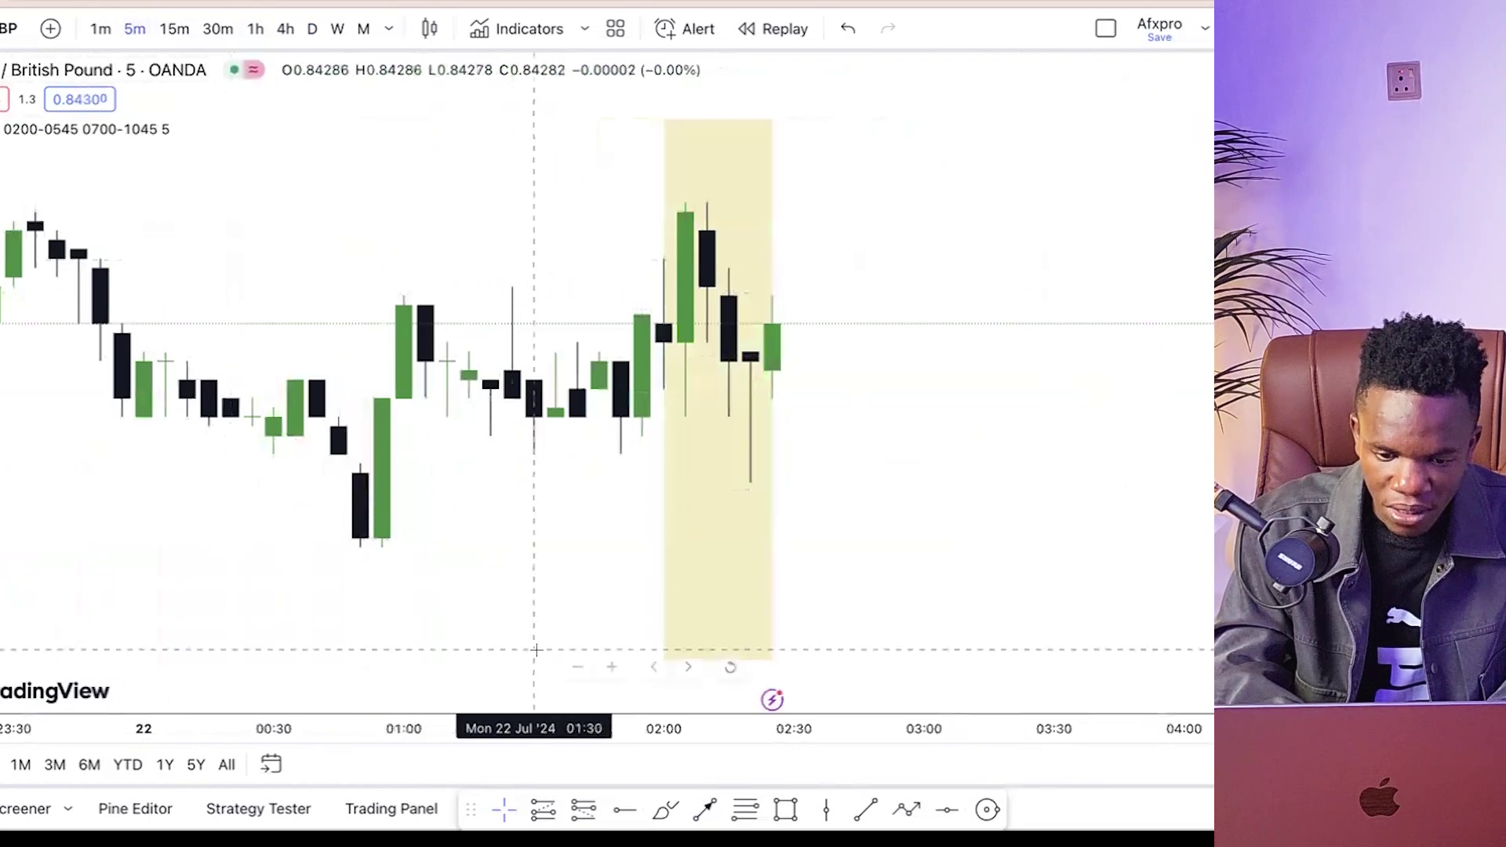
drag(471, 740, 1023, 716)
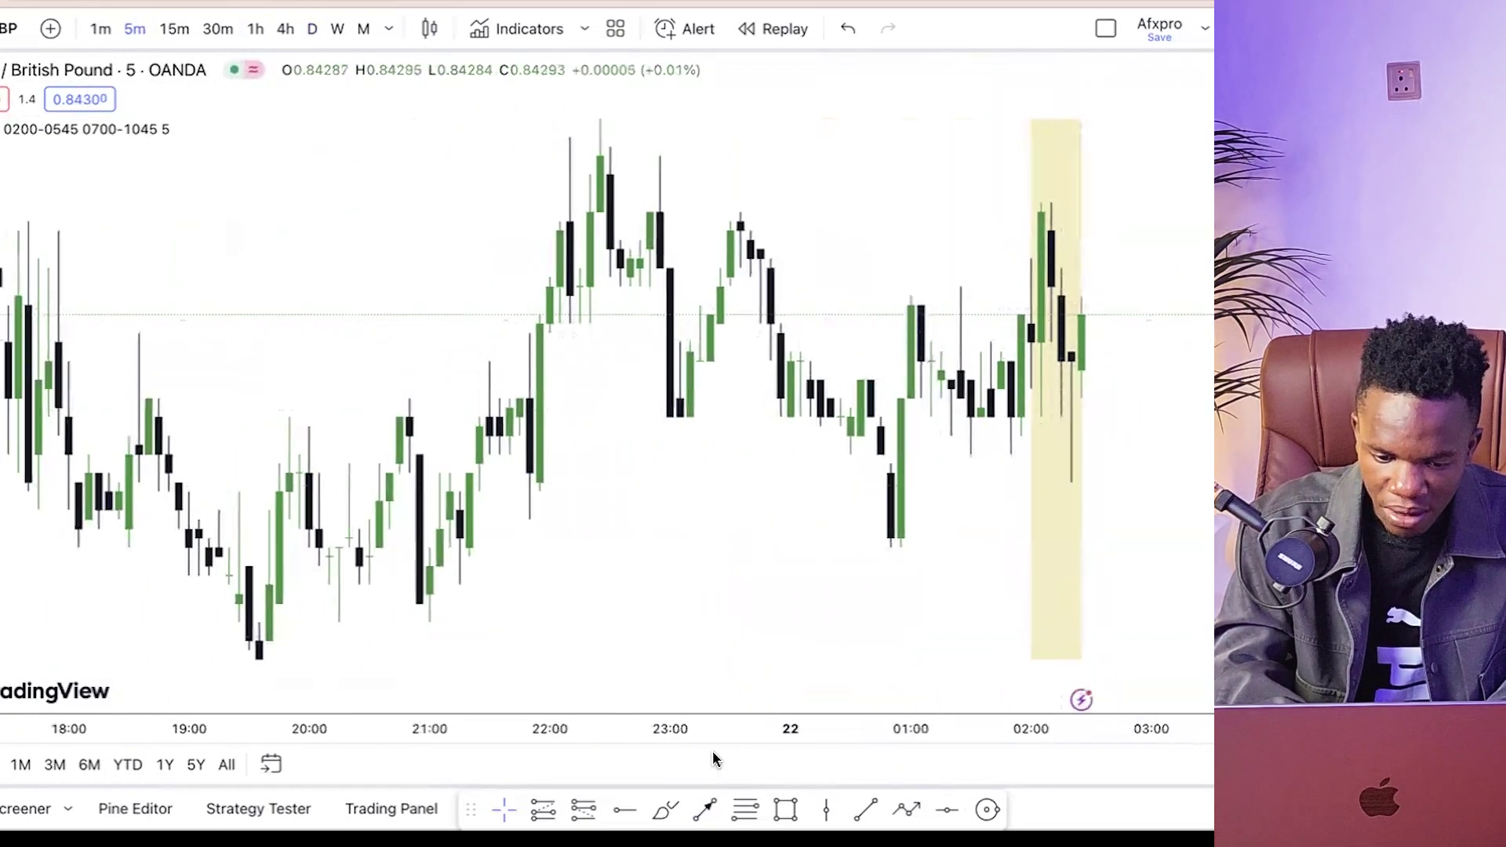
drag(706, 729, 996, 728)
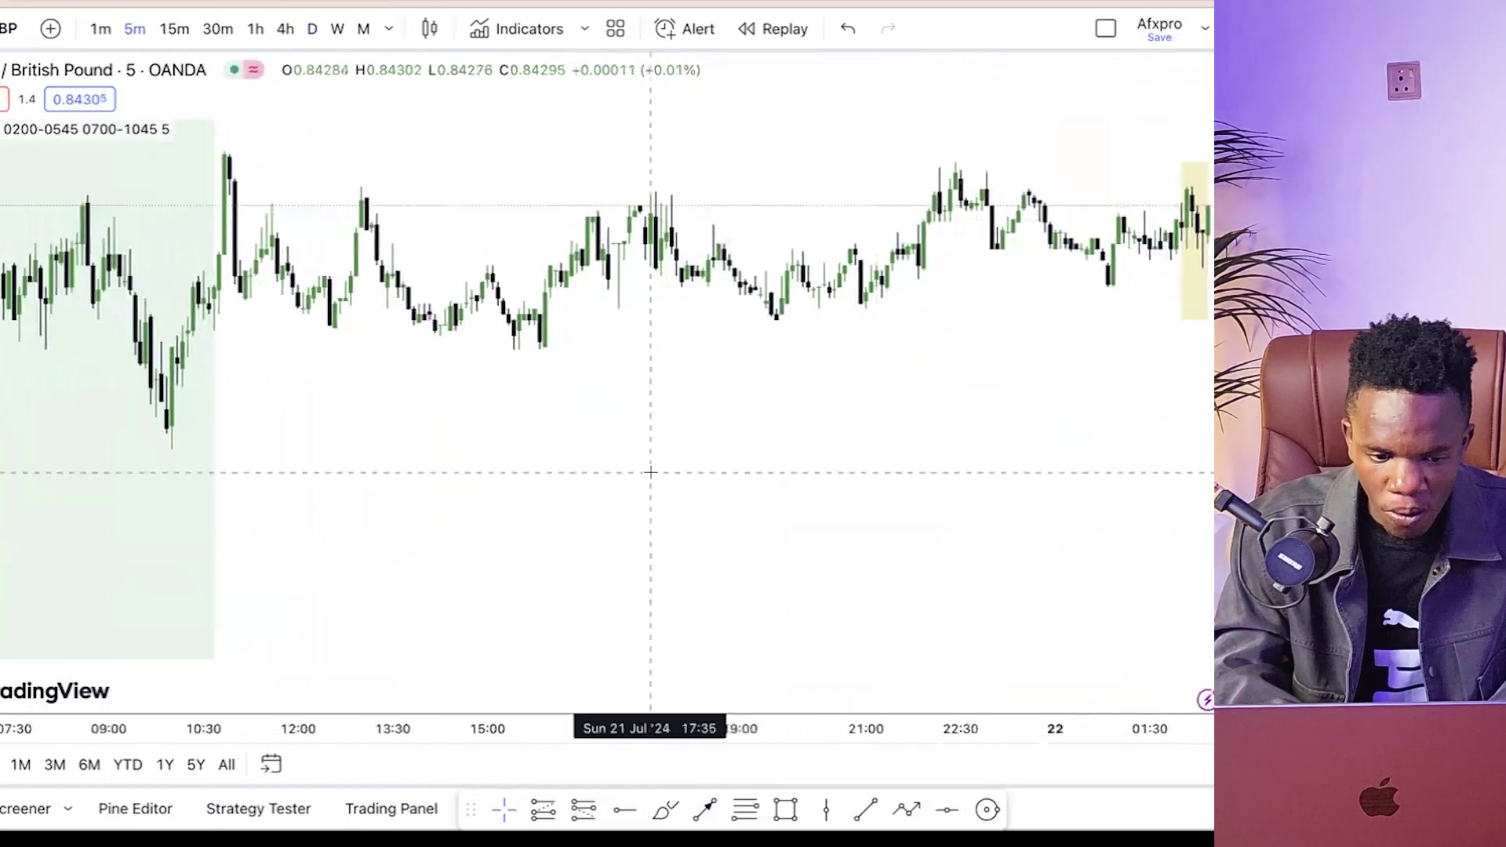
drag(791, 499, 361, 742)
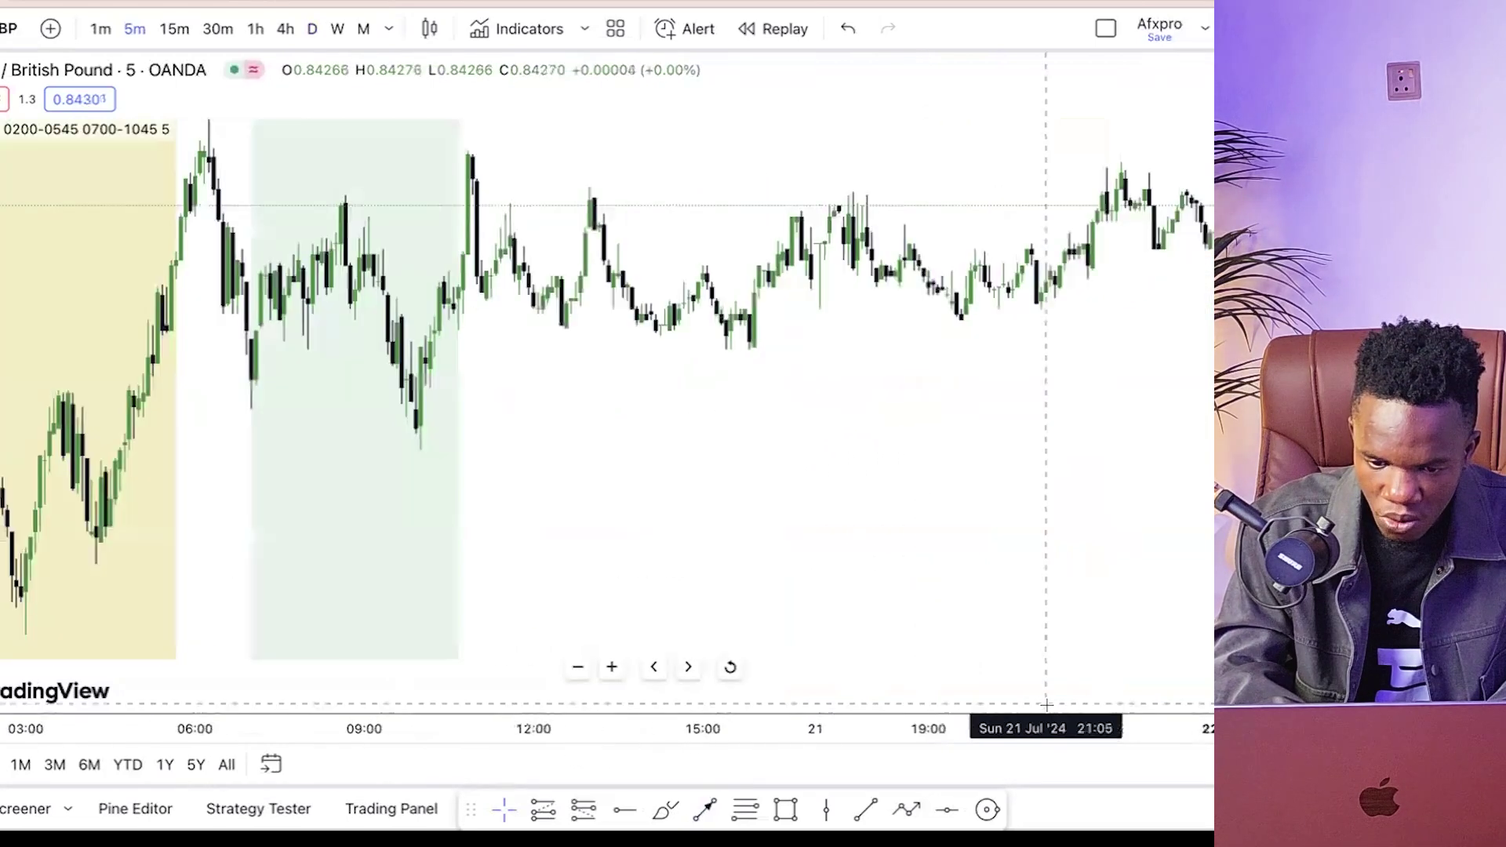
drag(830, 494, 636, 495)
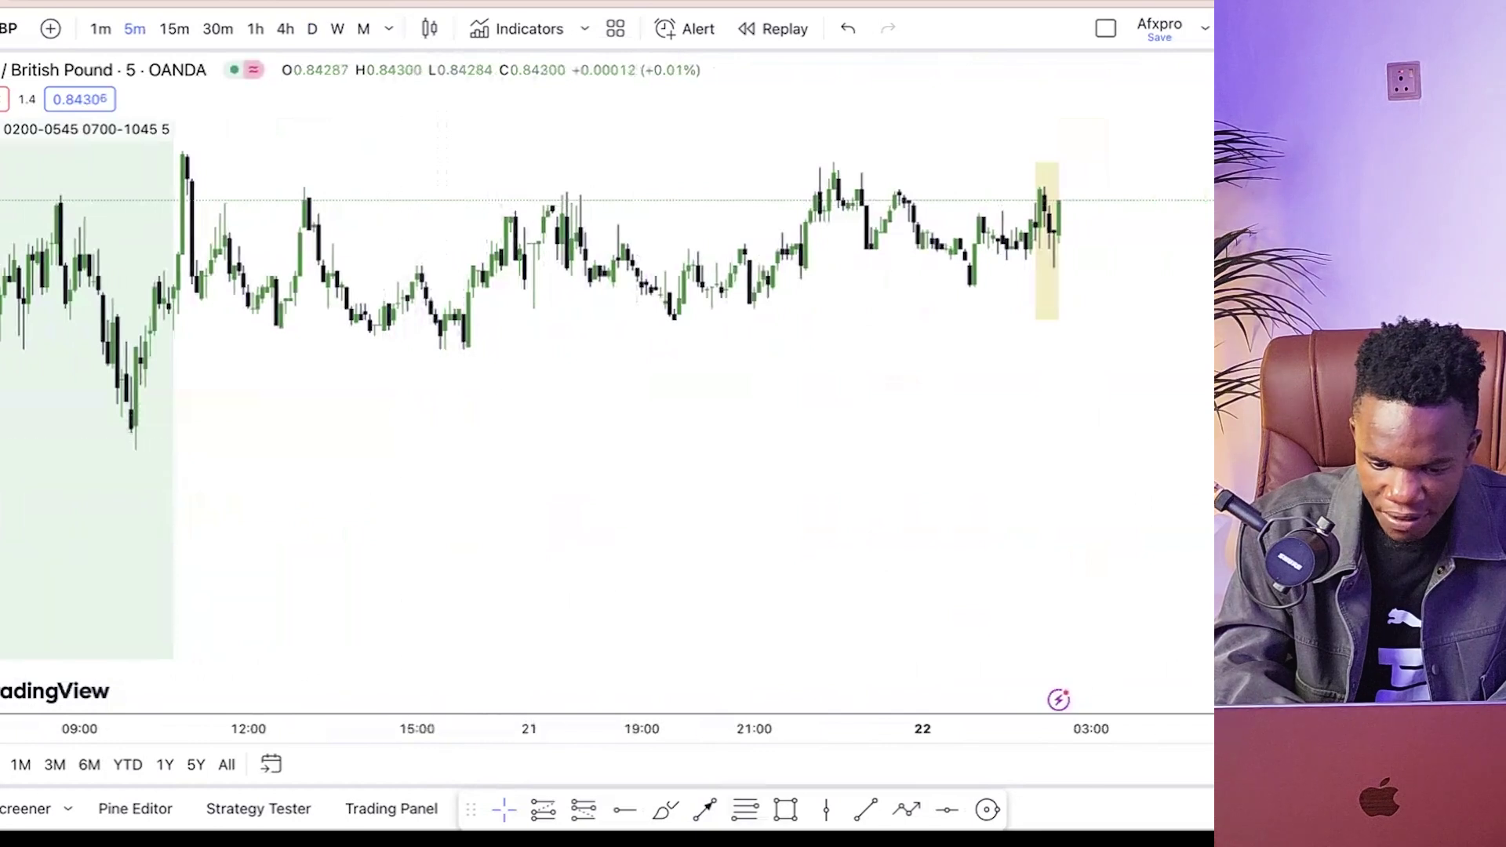
- Trace the 5-minute swings with a path from the Fri 19 Jul '24 session low to the Mon 22 Jul '24 session zone, and colour it black
click(905, 811)
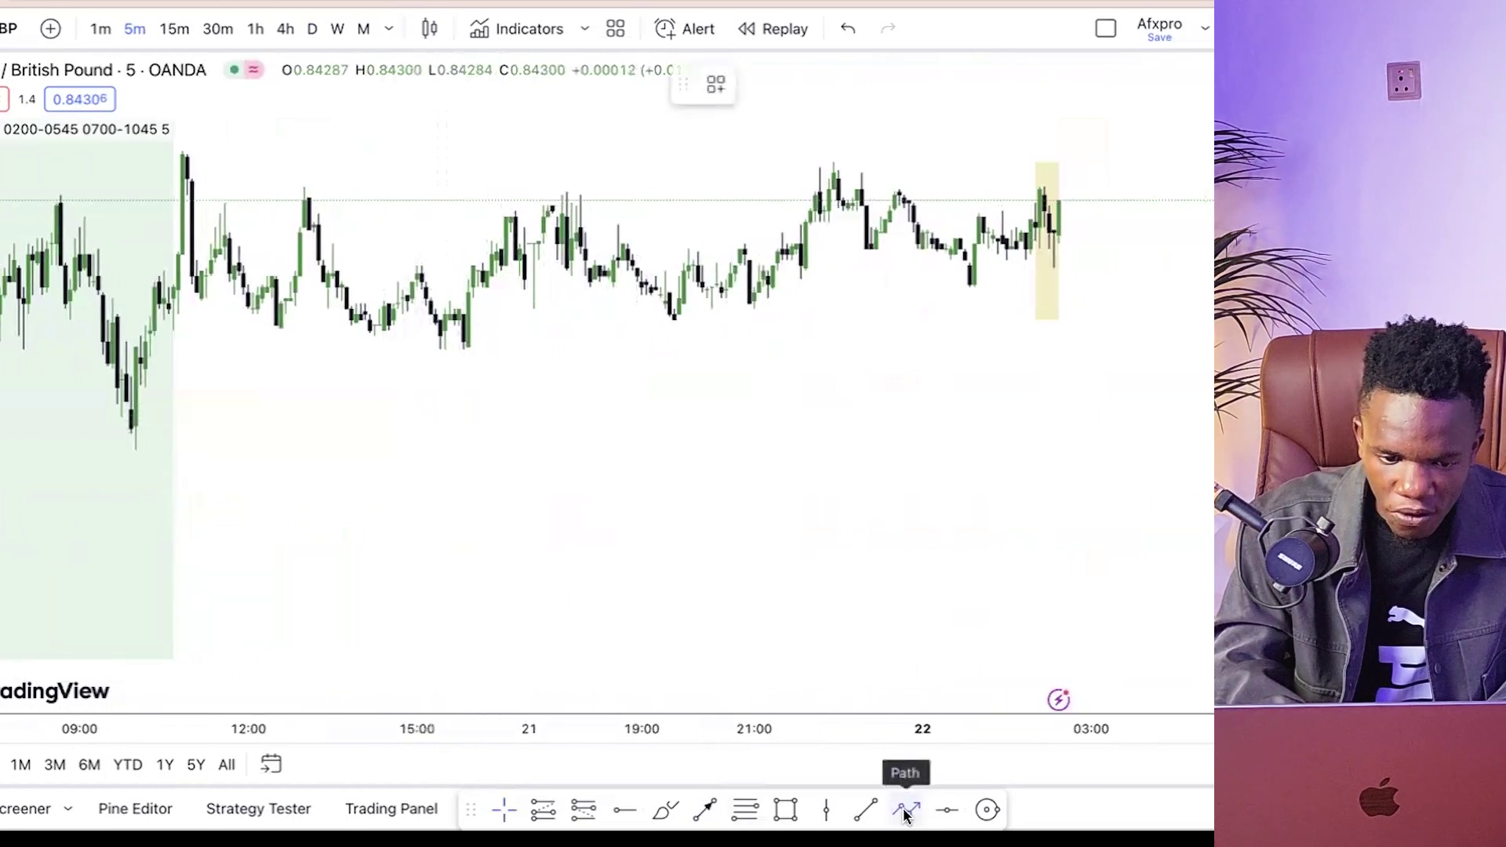
click(136, 409)
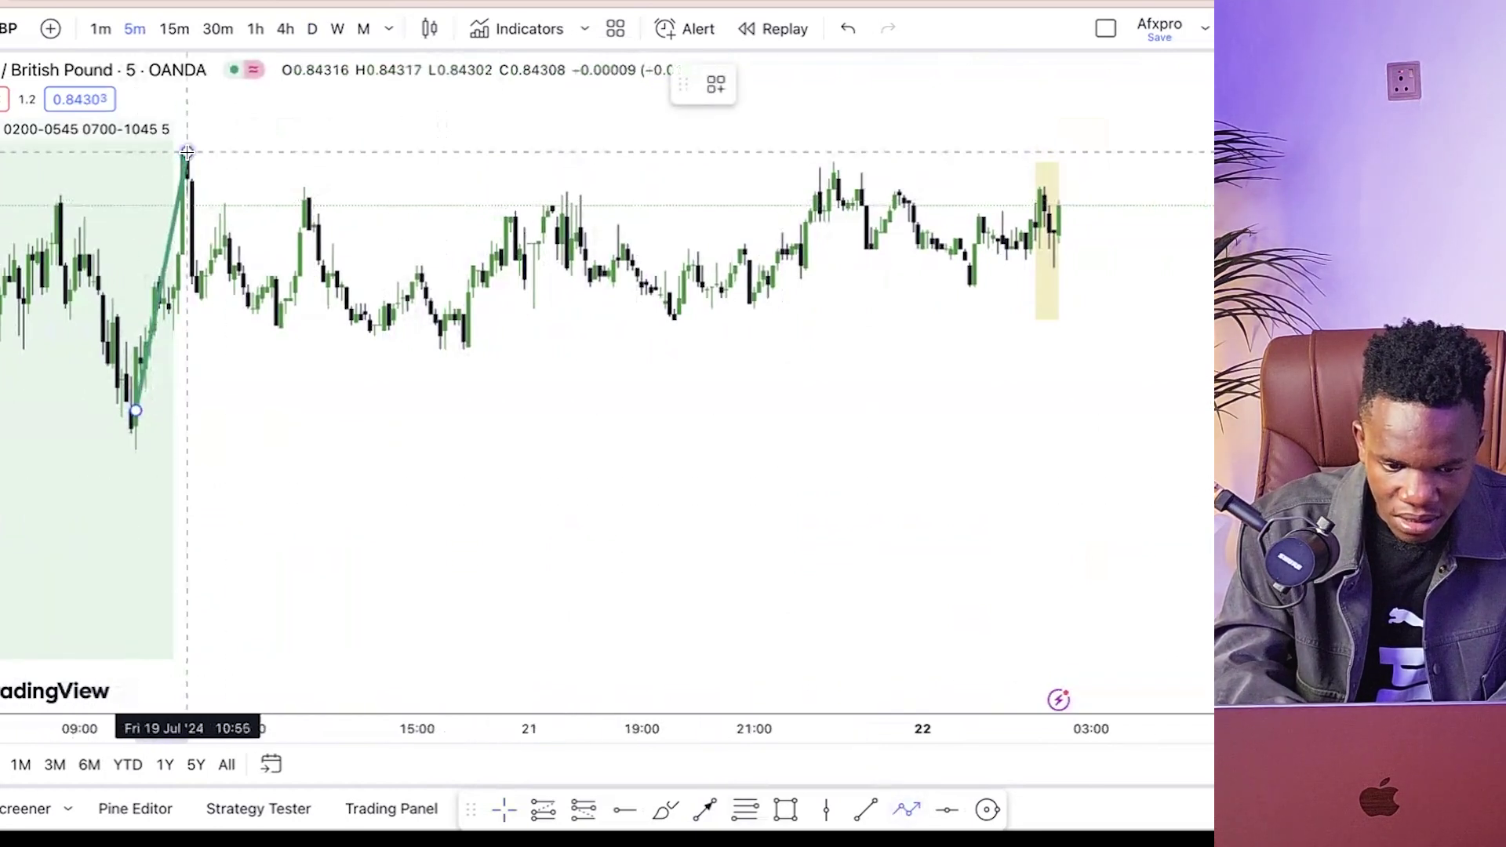
click(187, 152)
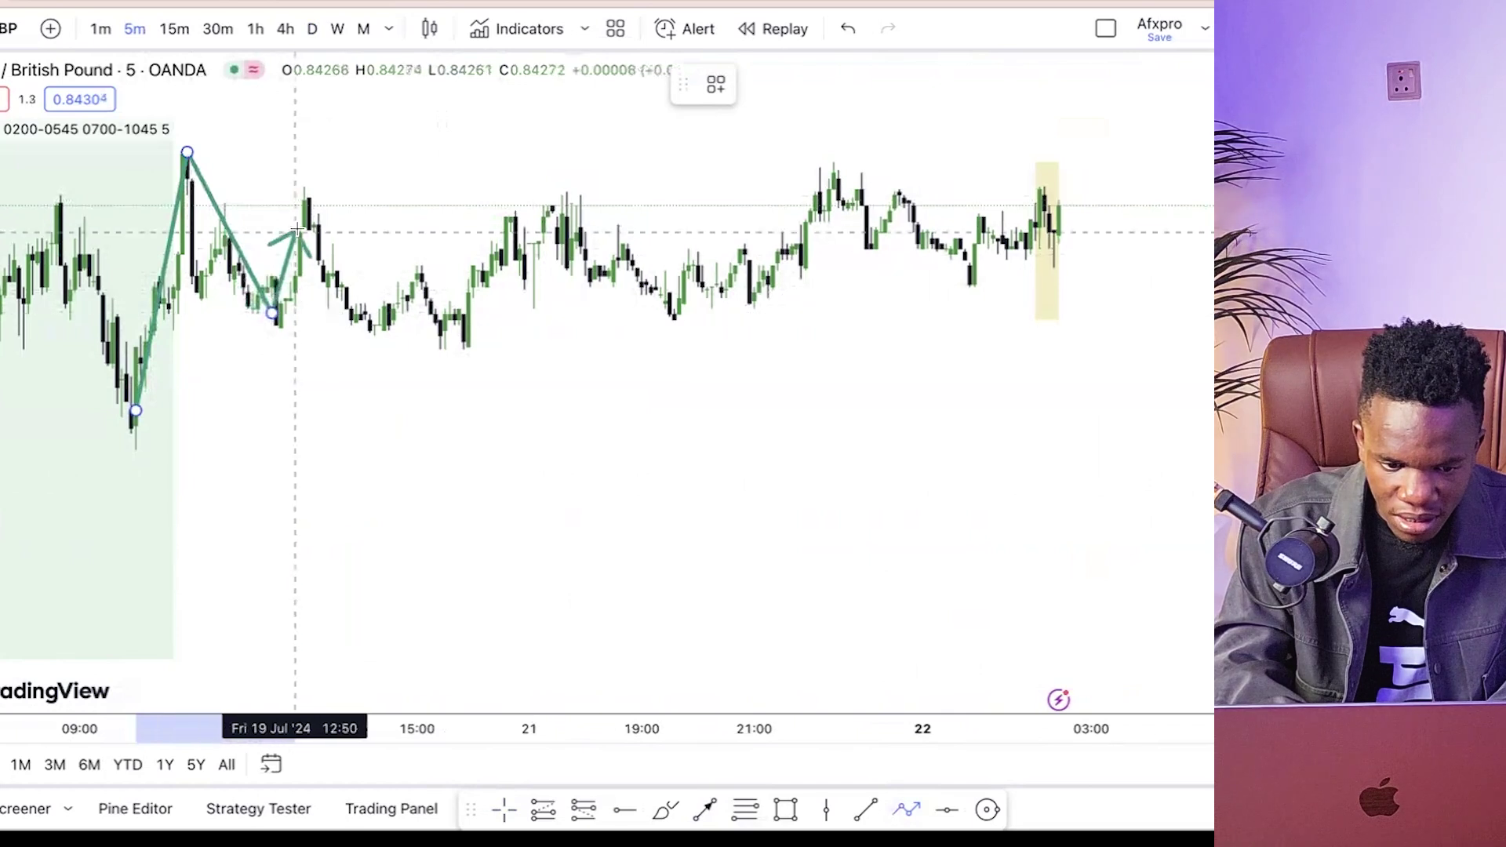
click(300, 198)
click(445, 340)
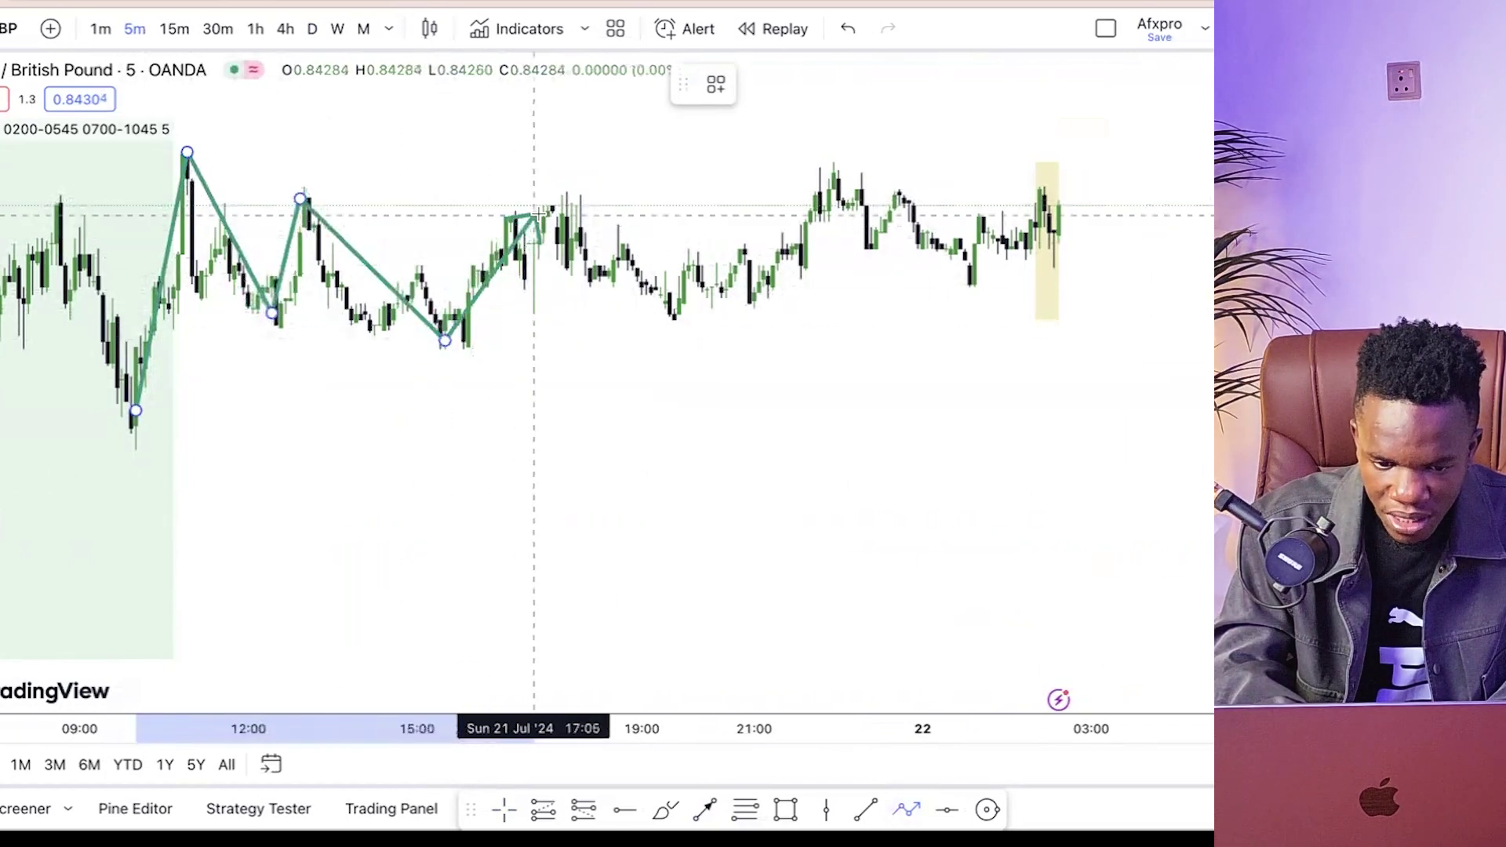
click(539, 211)
click(683, 316)
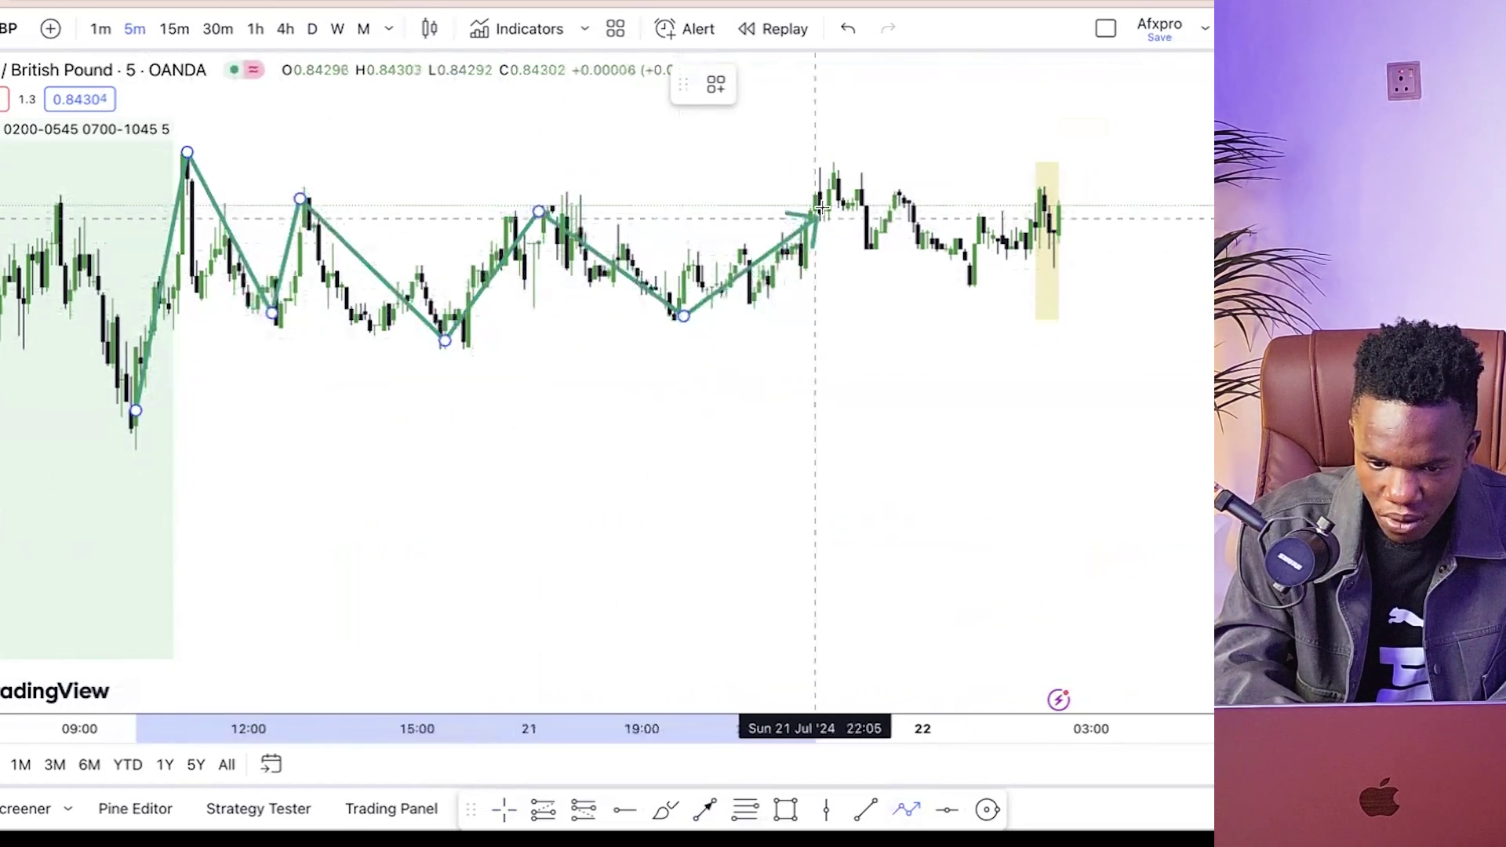
click(837, 180)
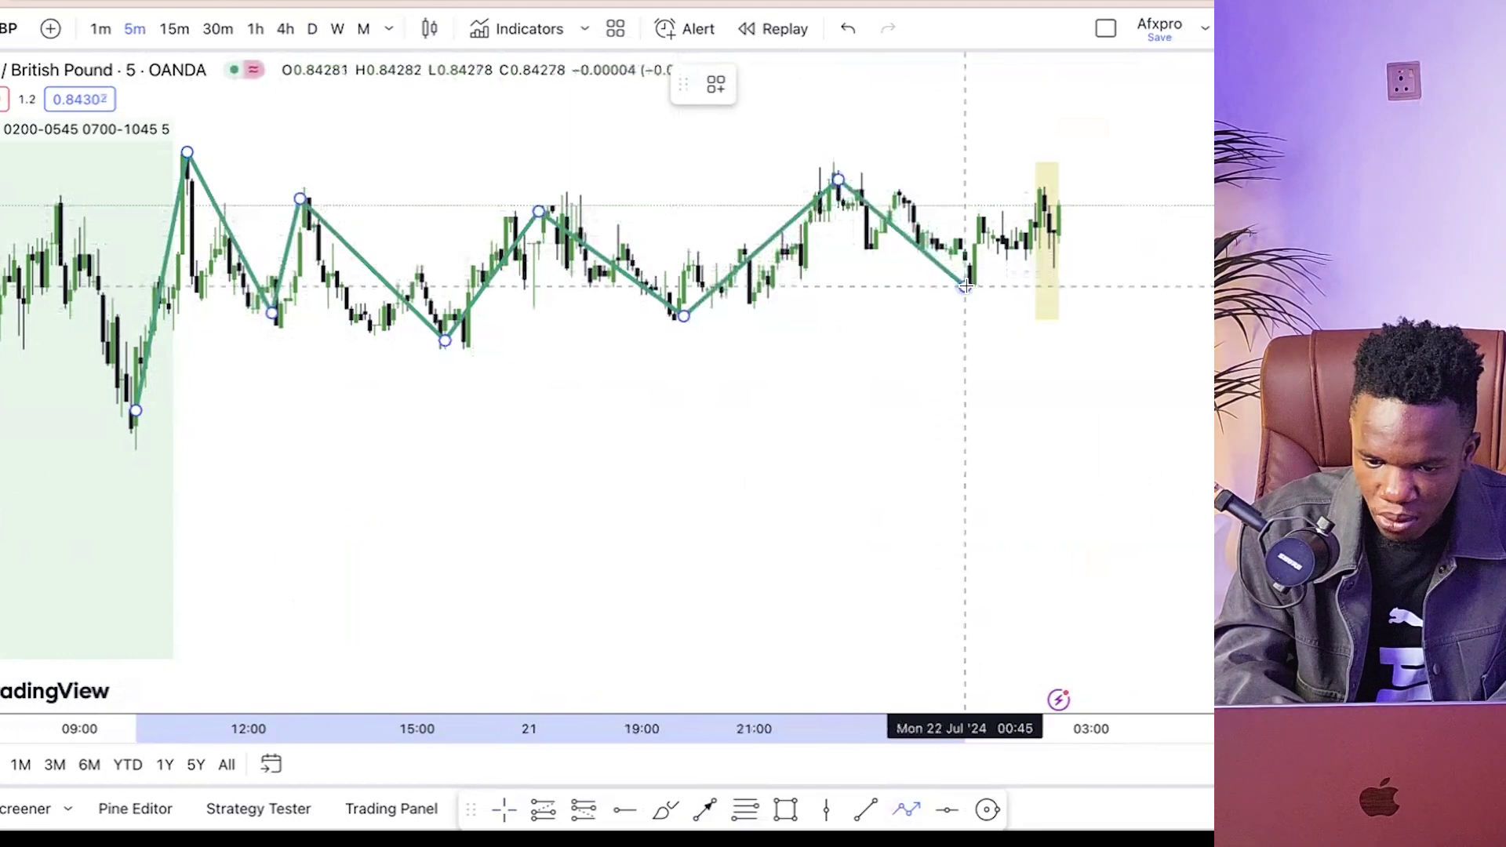
click(964, 286)
double_click(1059, 189)
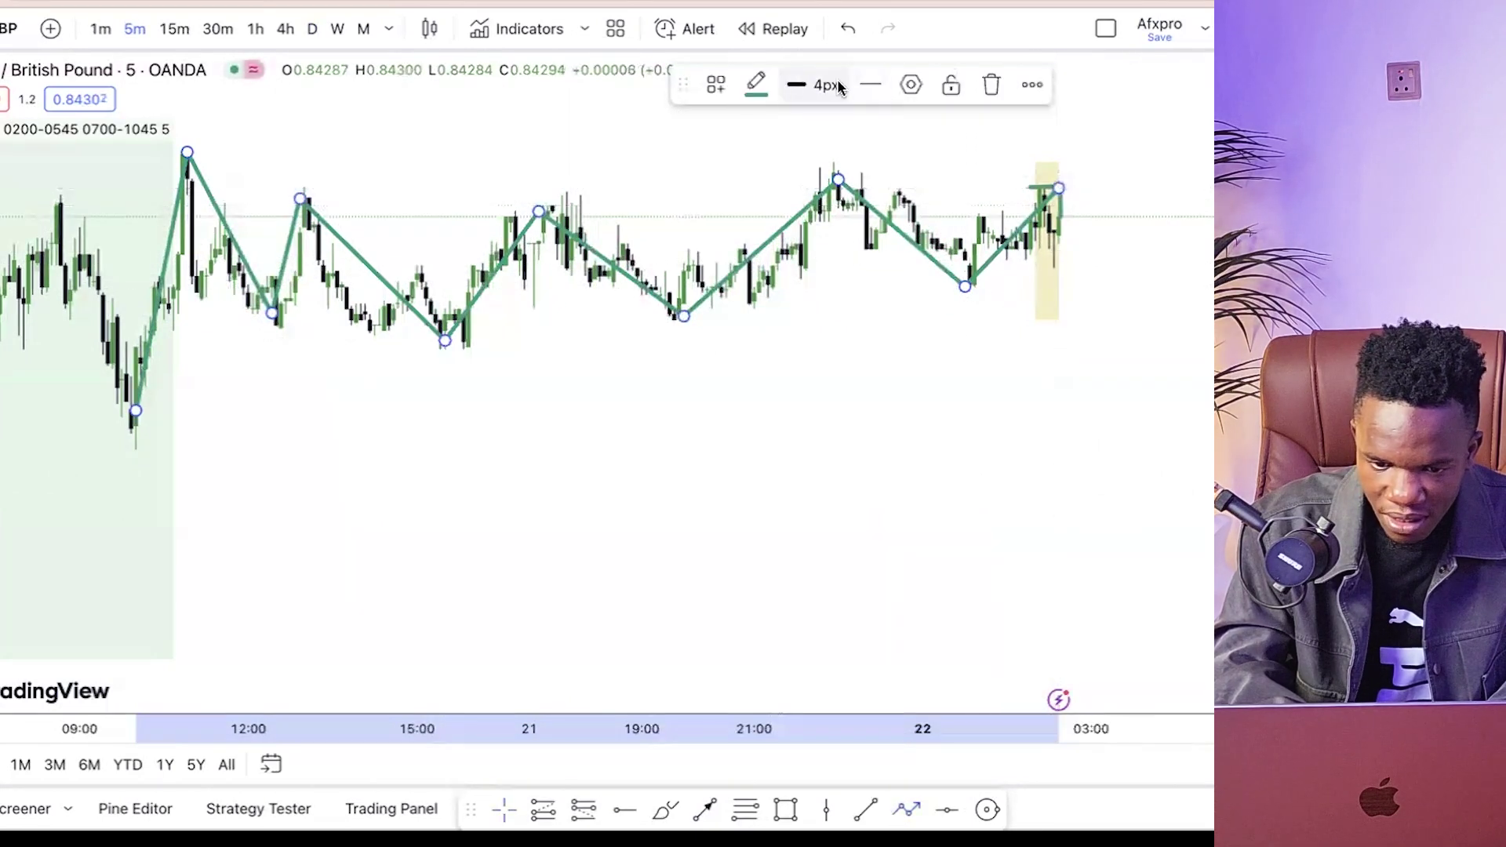
click(757, 84)
click(977, 131)
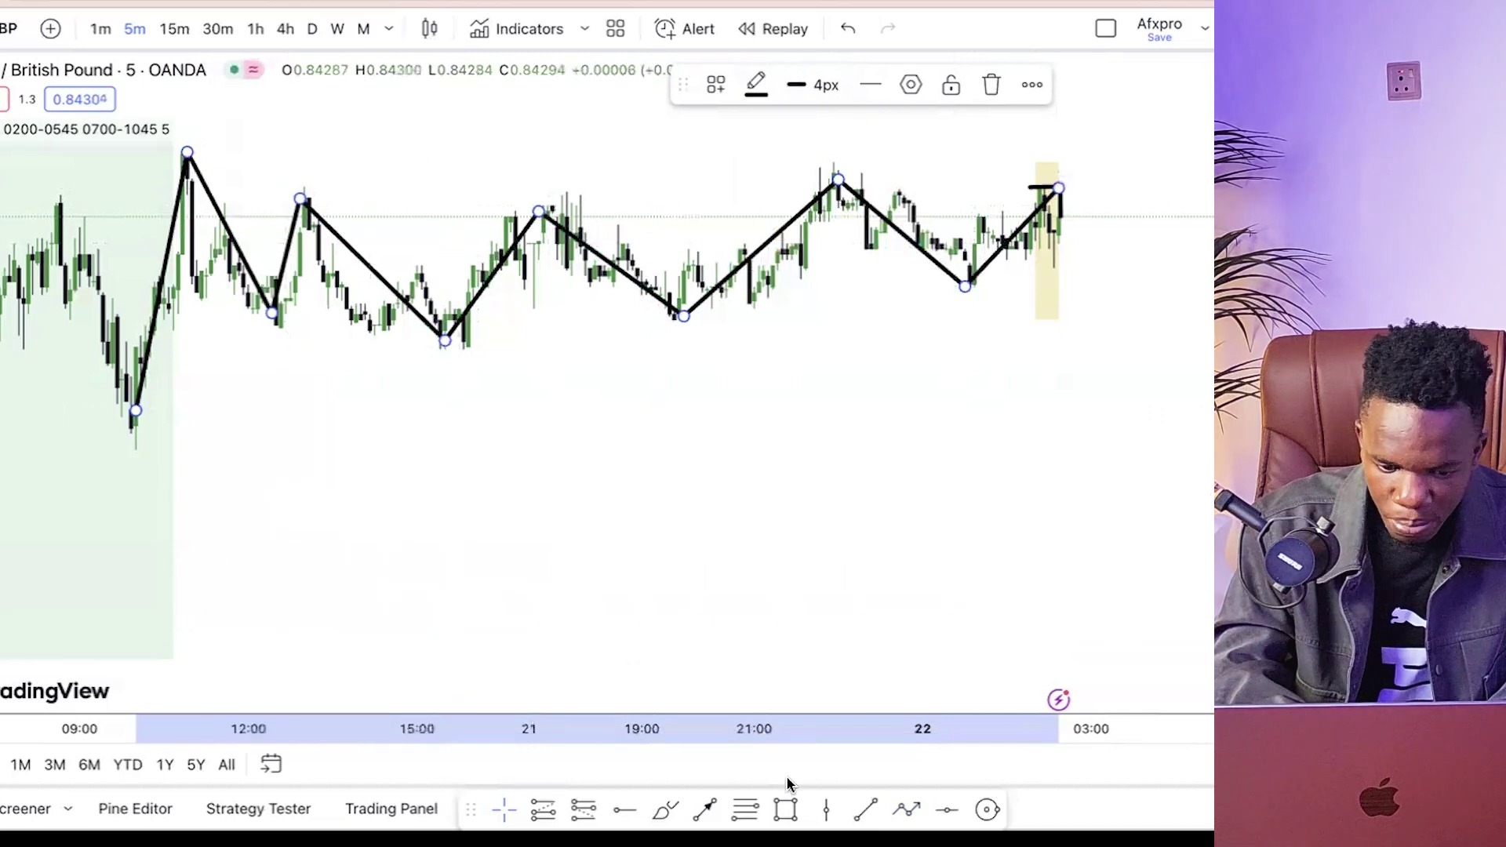
- Mark the Fri 19 Jul '24 range with horizontal rays from the session low near 10:00 and the swing high at 10:45
click(625, 813)
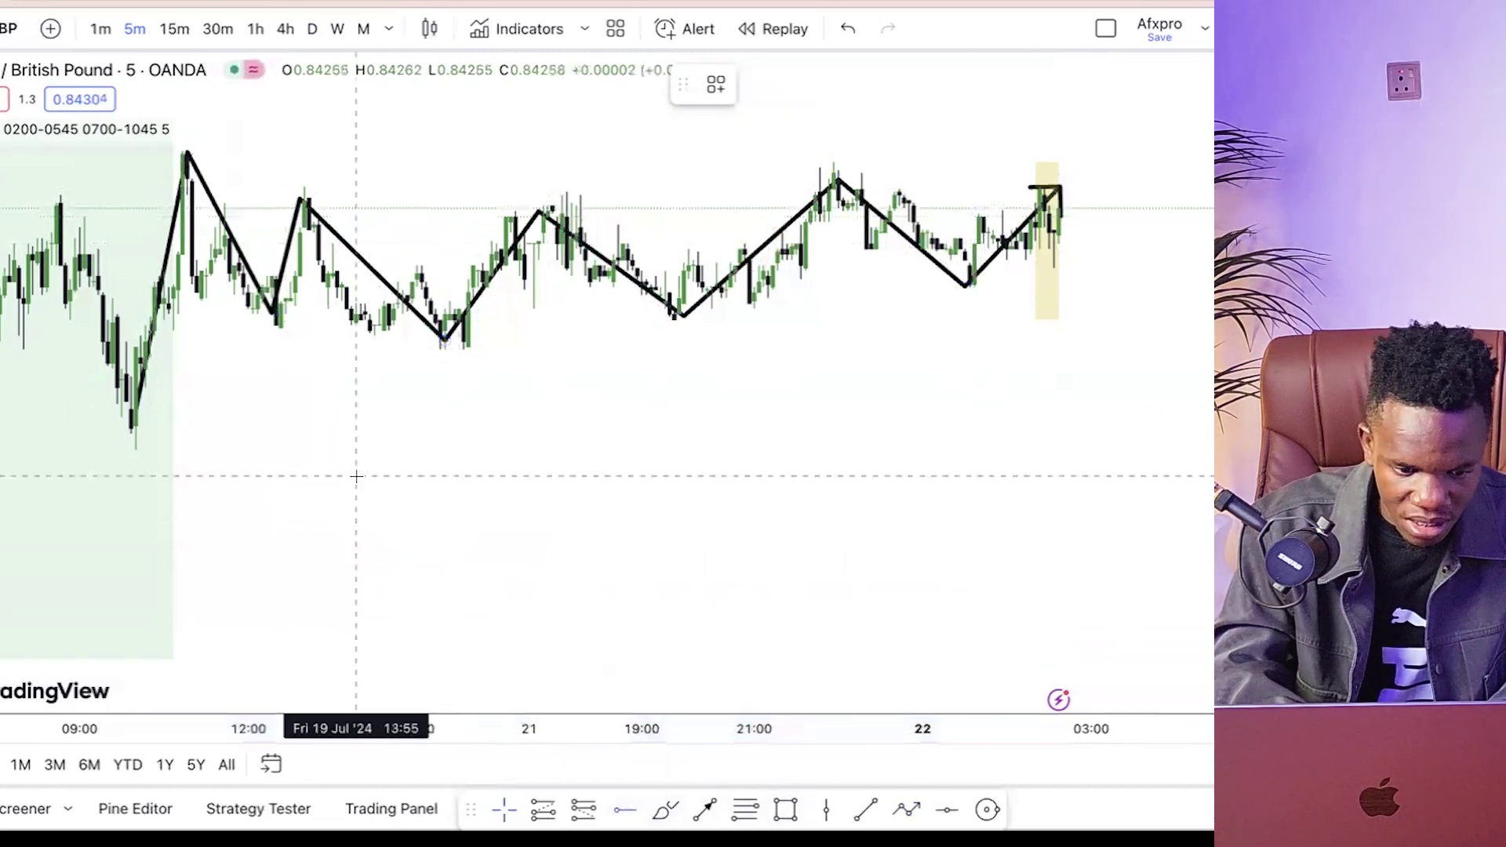
click(140, 426)
click(620, 808)
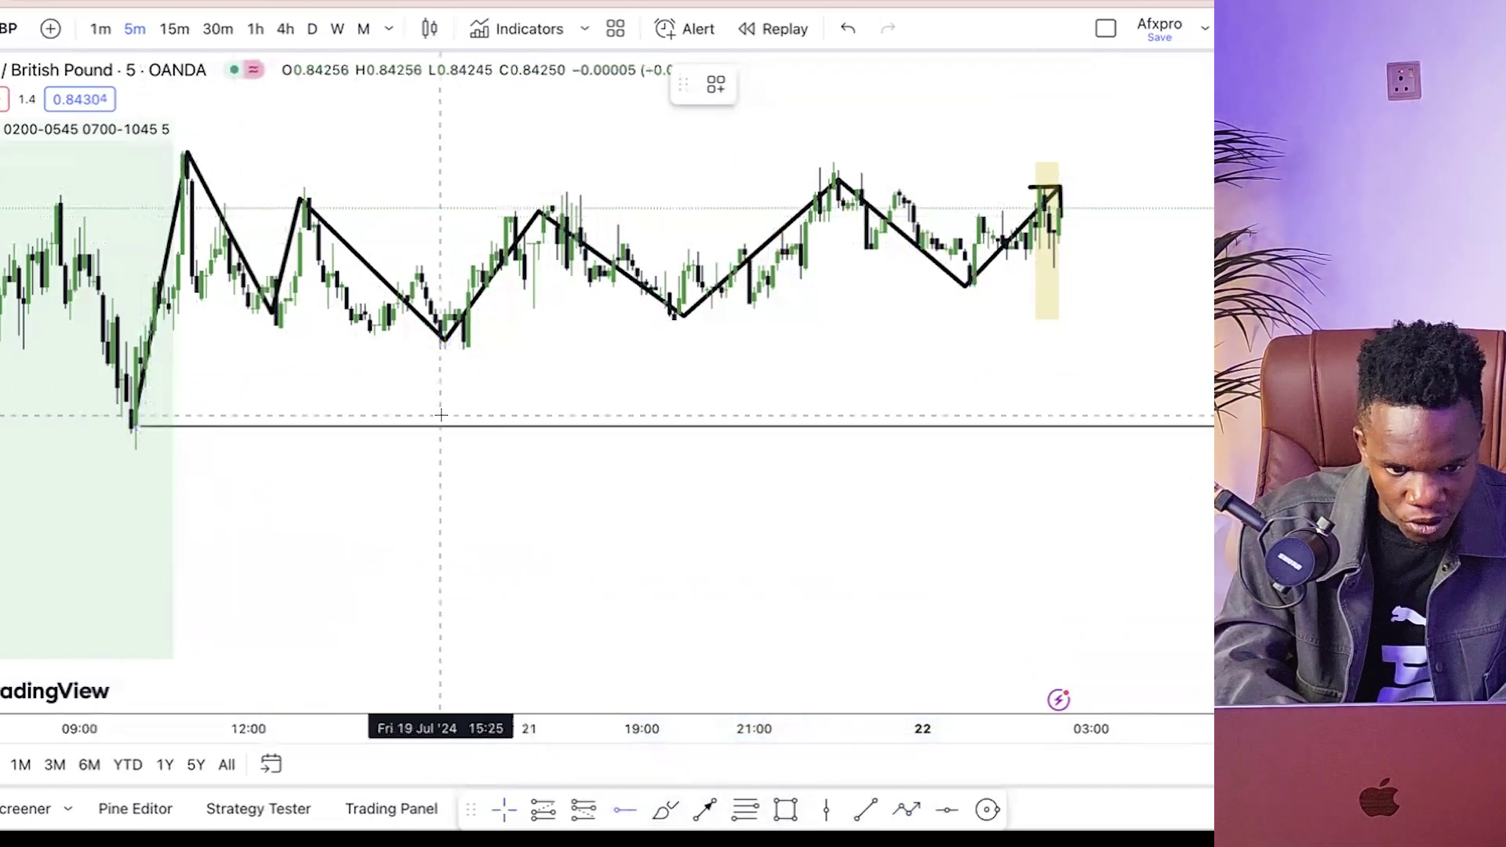
click(179, 159)
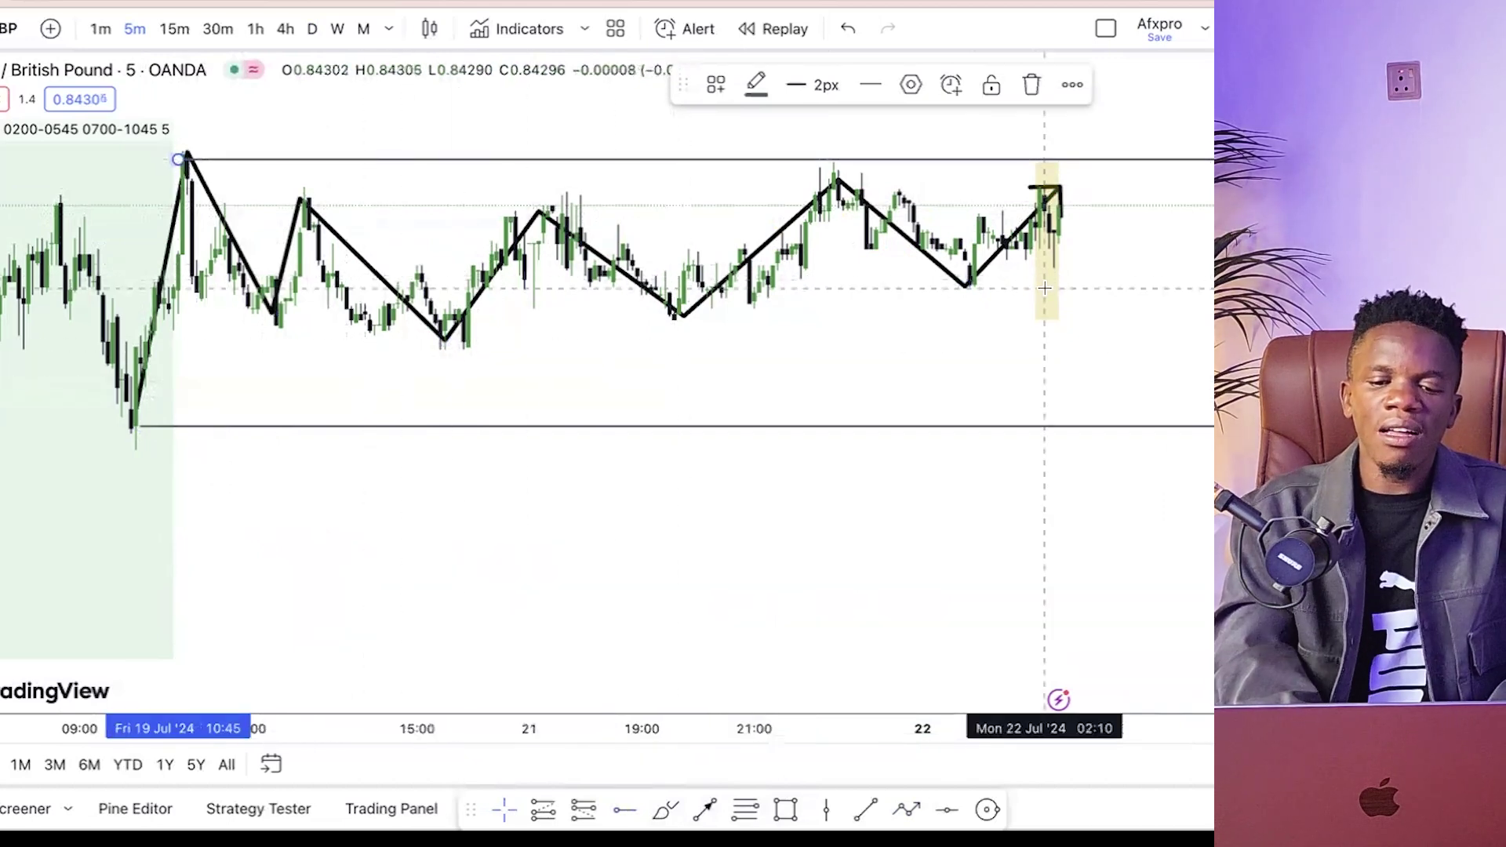
- Examine the marked range on the daily, 1-hour and 5-minute timeframes, including the candles in the Mon 22 Jul '24 session zone
click(312, 35)
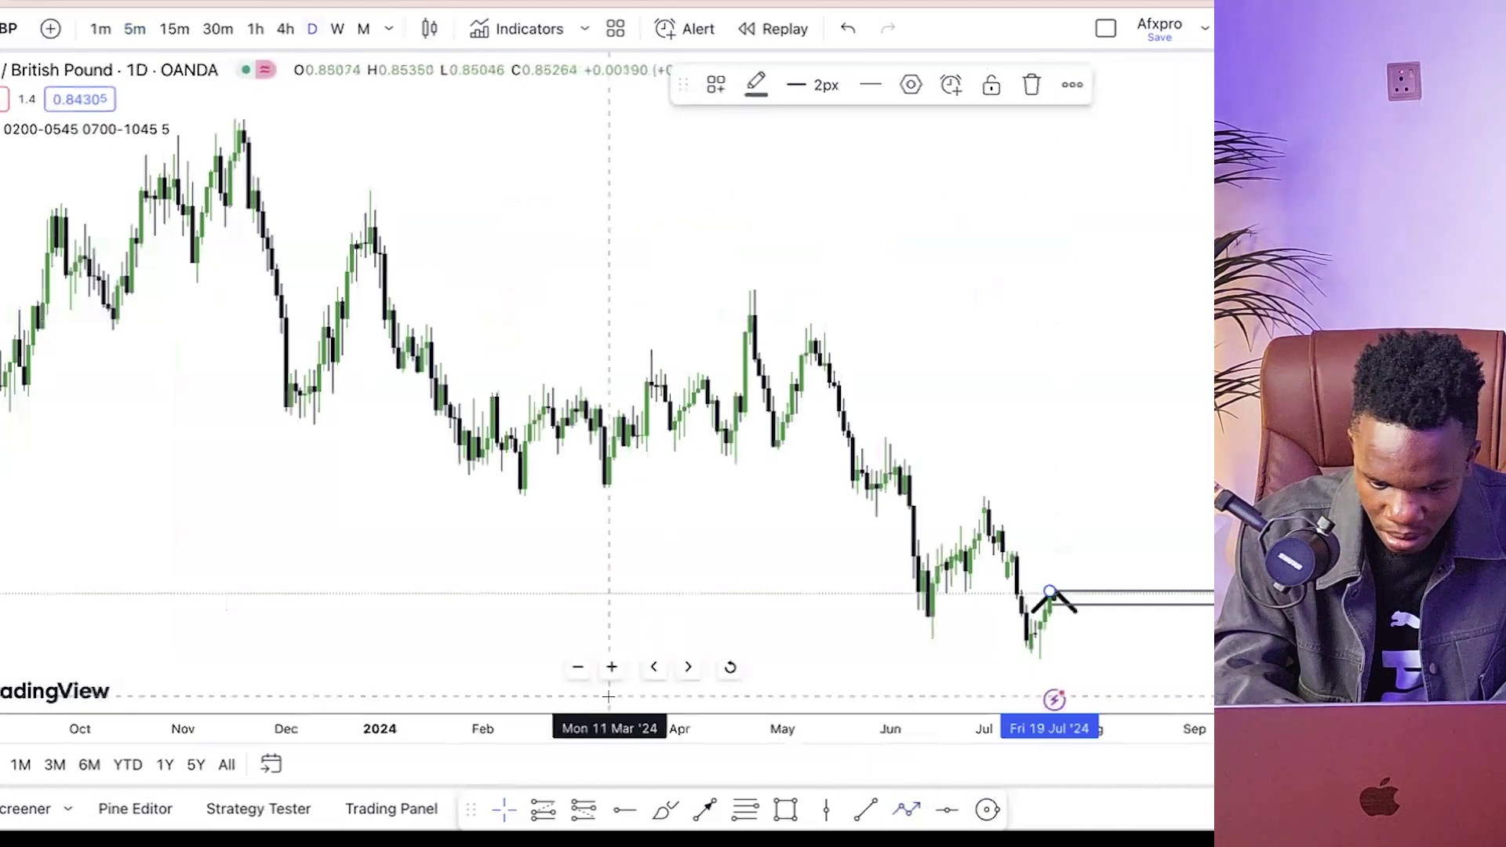
click(732, 671)
drag(1016, 731, 332, 739)
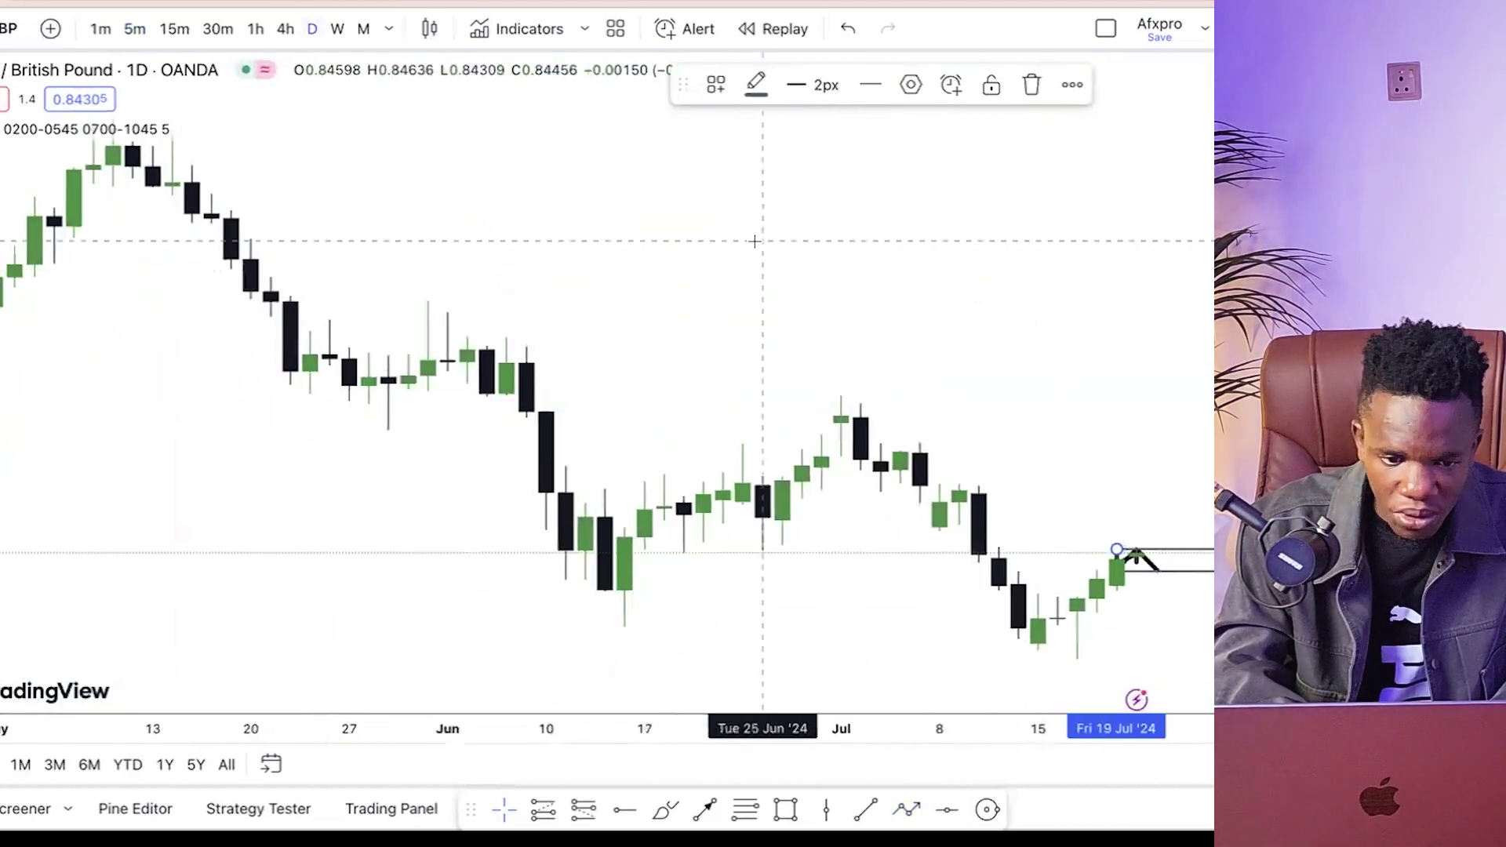
click(256, 28)
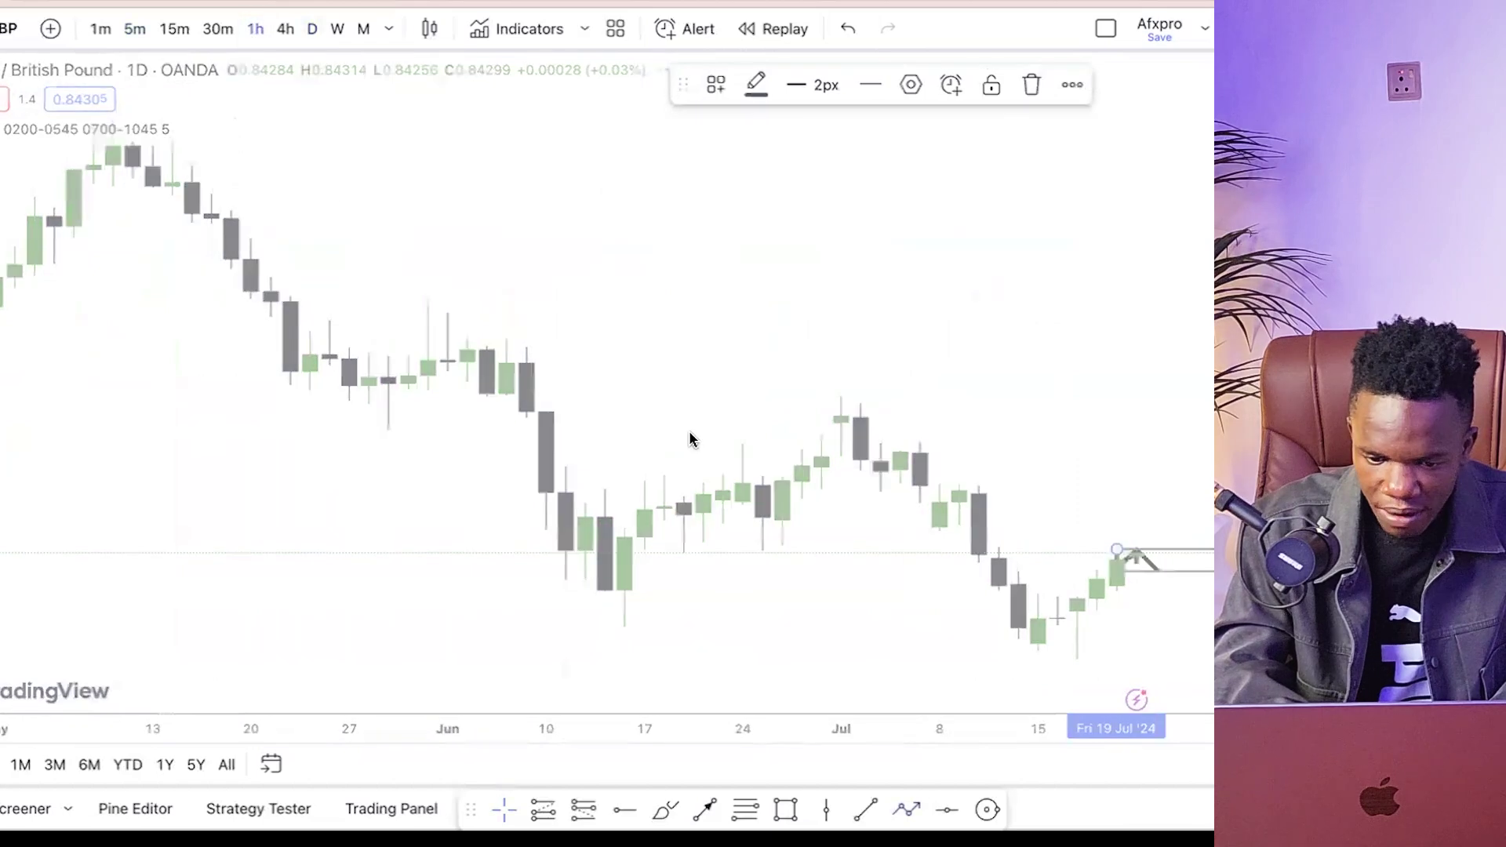
click(135, 29)
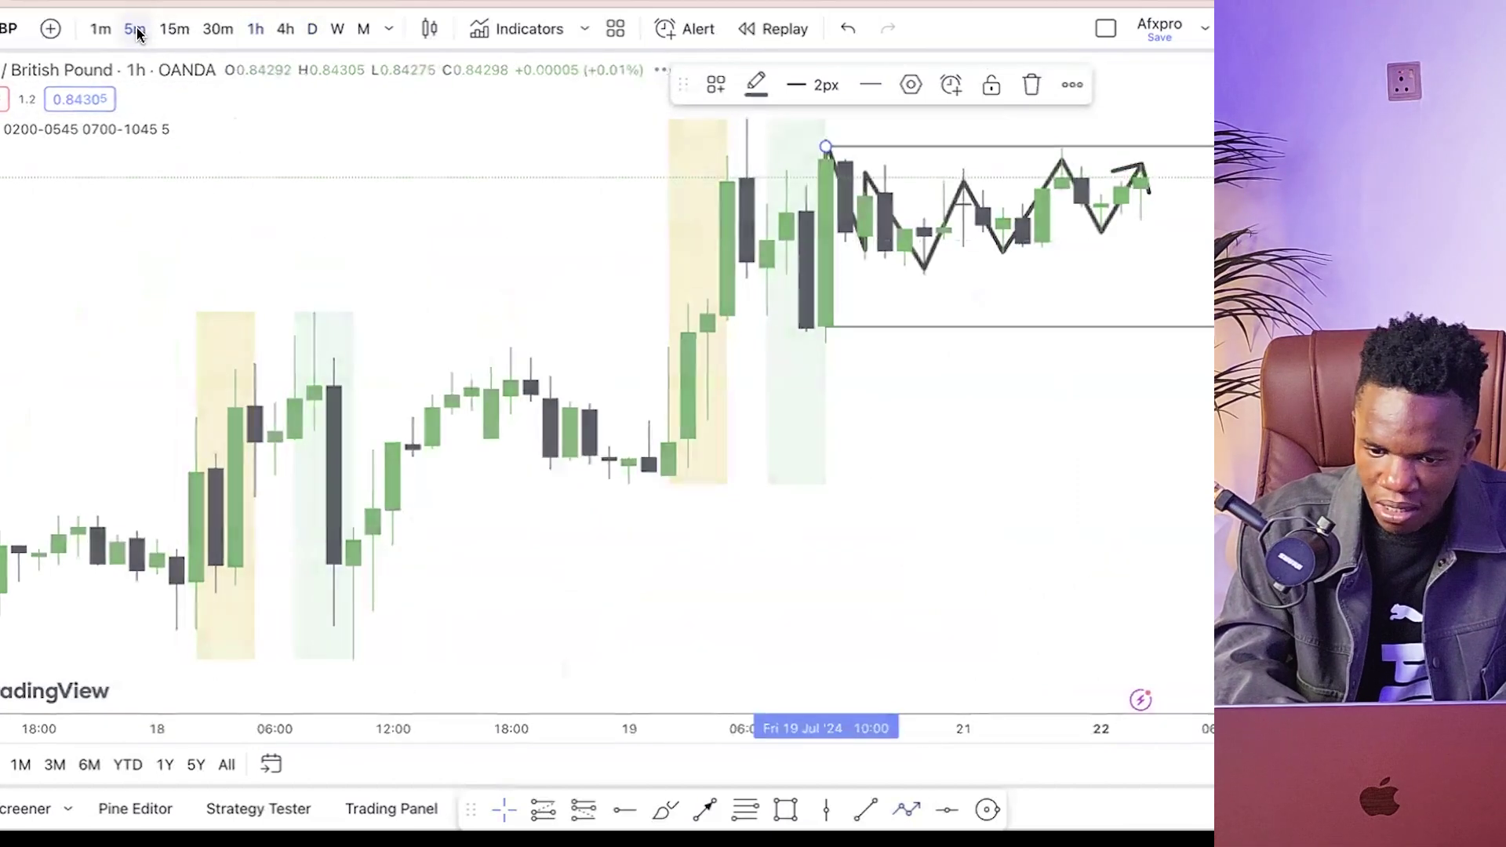
drag(541, 734, 1081, 710)
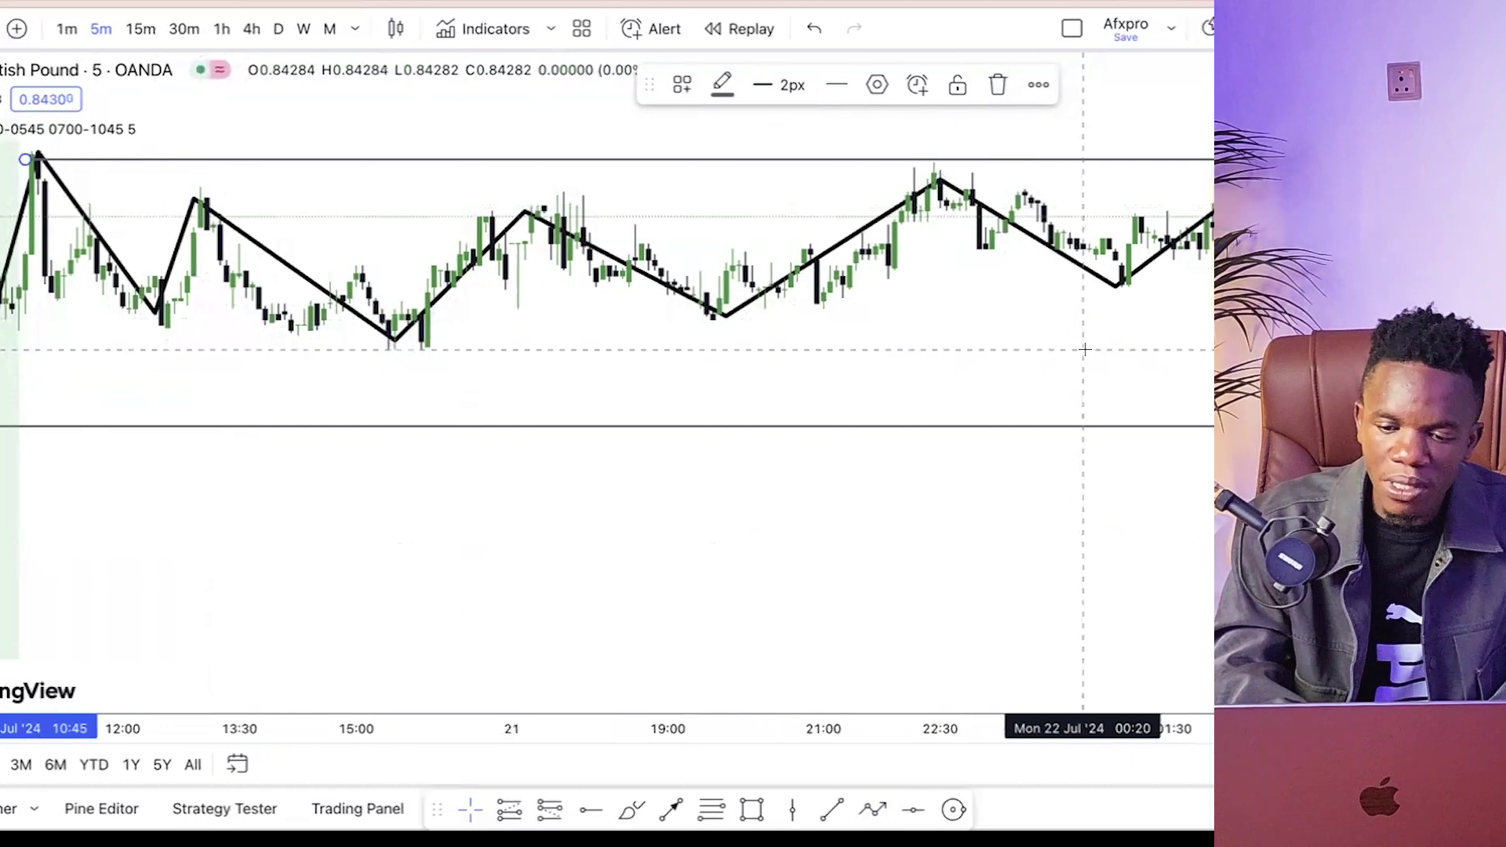
drag(596, 729, 521, 730)
drag(767, 589, 407, 579)
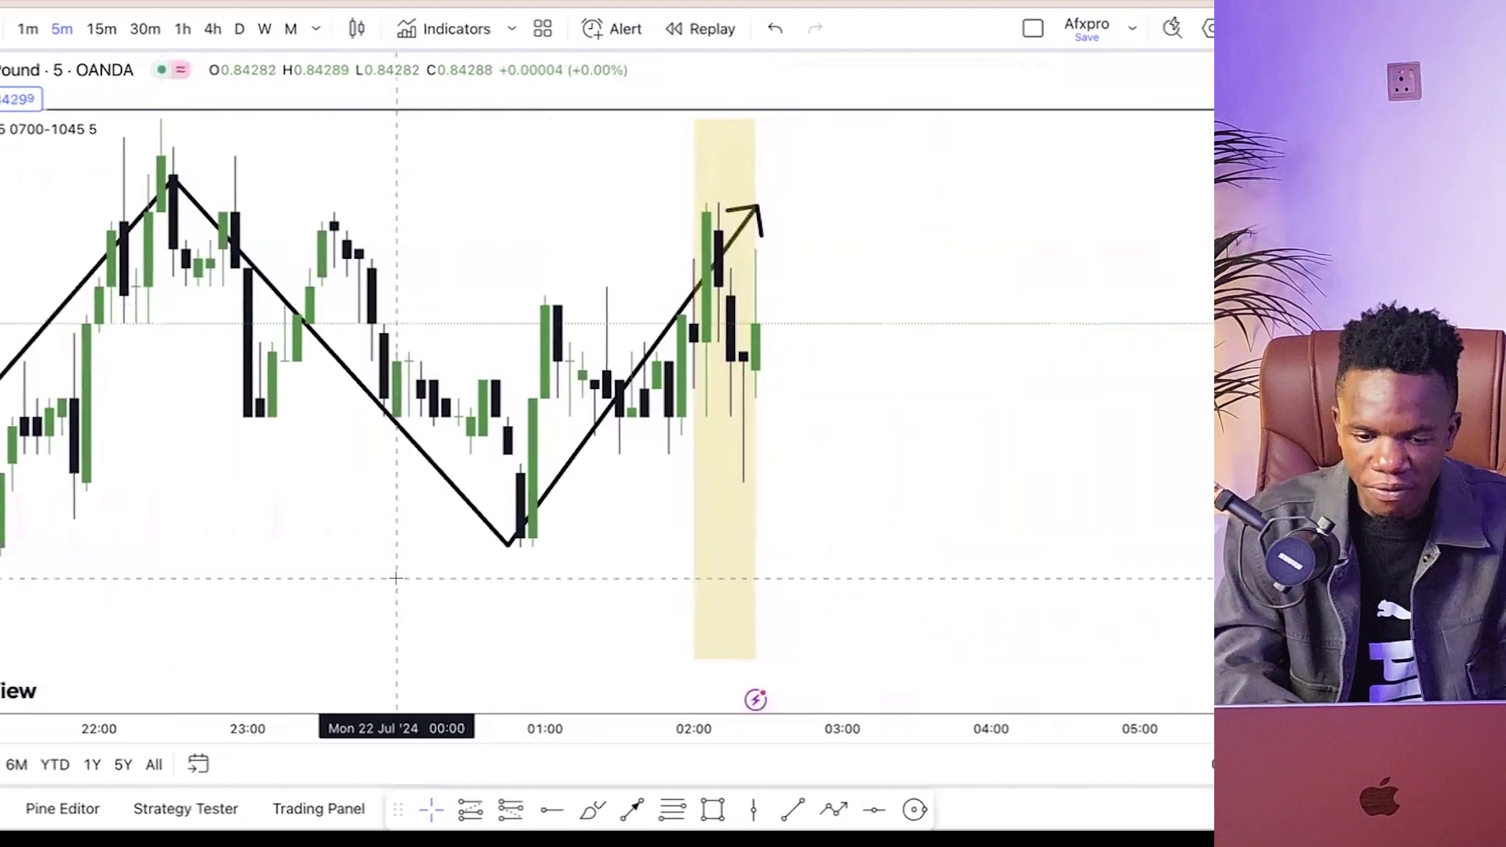
scroll(784, 705, down, 5)
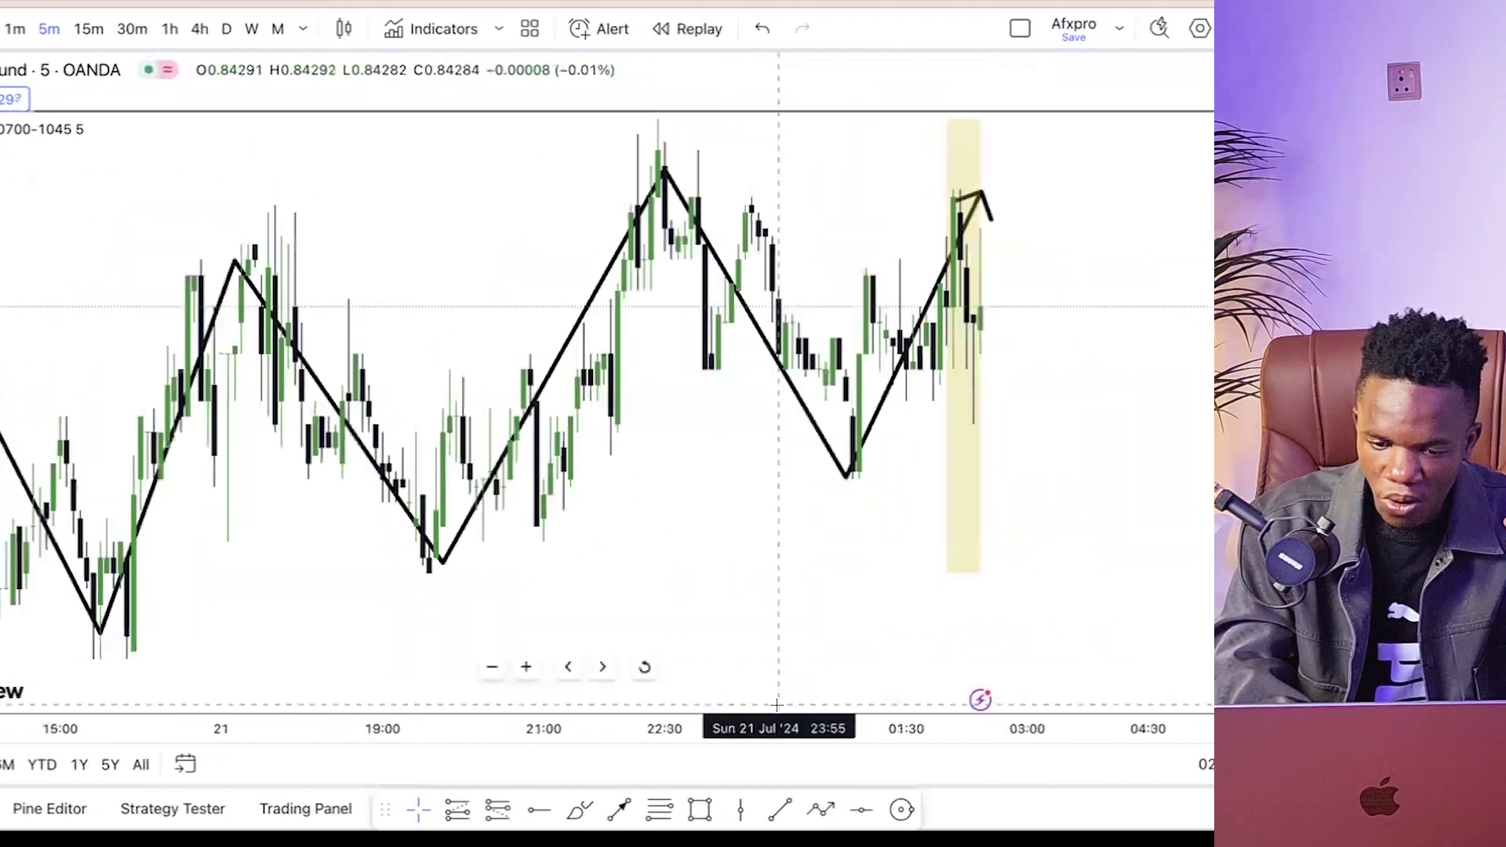
scroll(918, 599, down, 5)
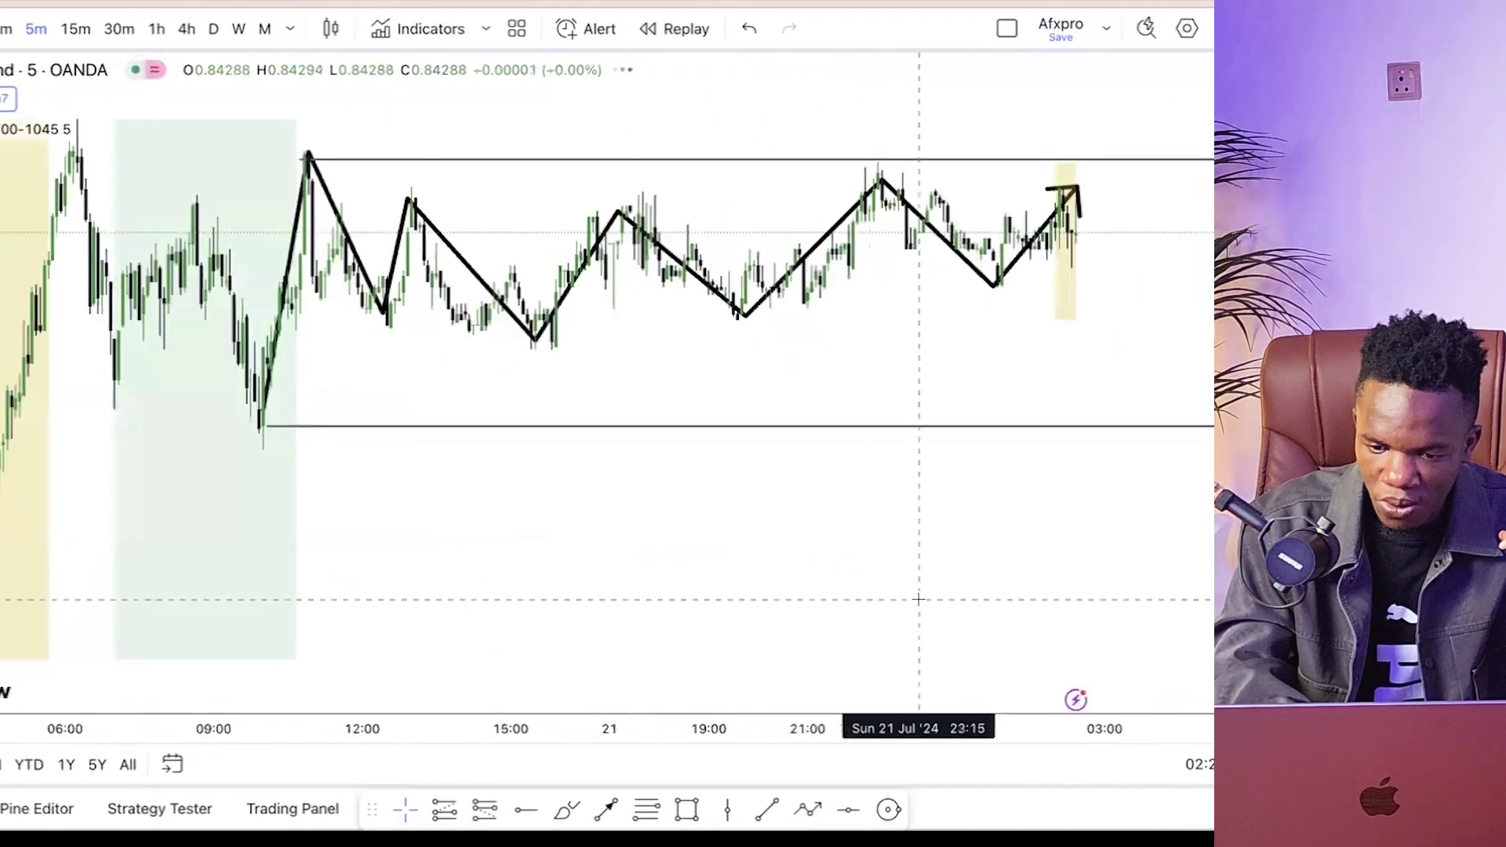
- Sketch a projected path from the Mon 22 Jul '24 session zone, making two lows below the lower ray and ending above the upper ray
drag(919, 599, 733, 602)
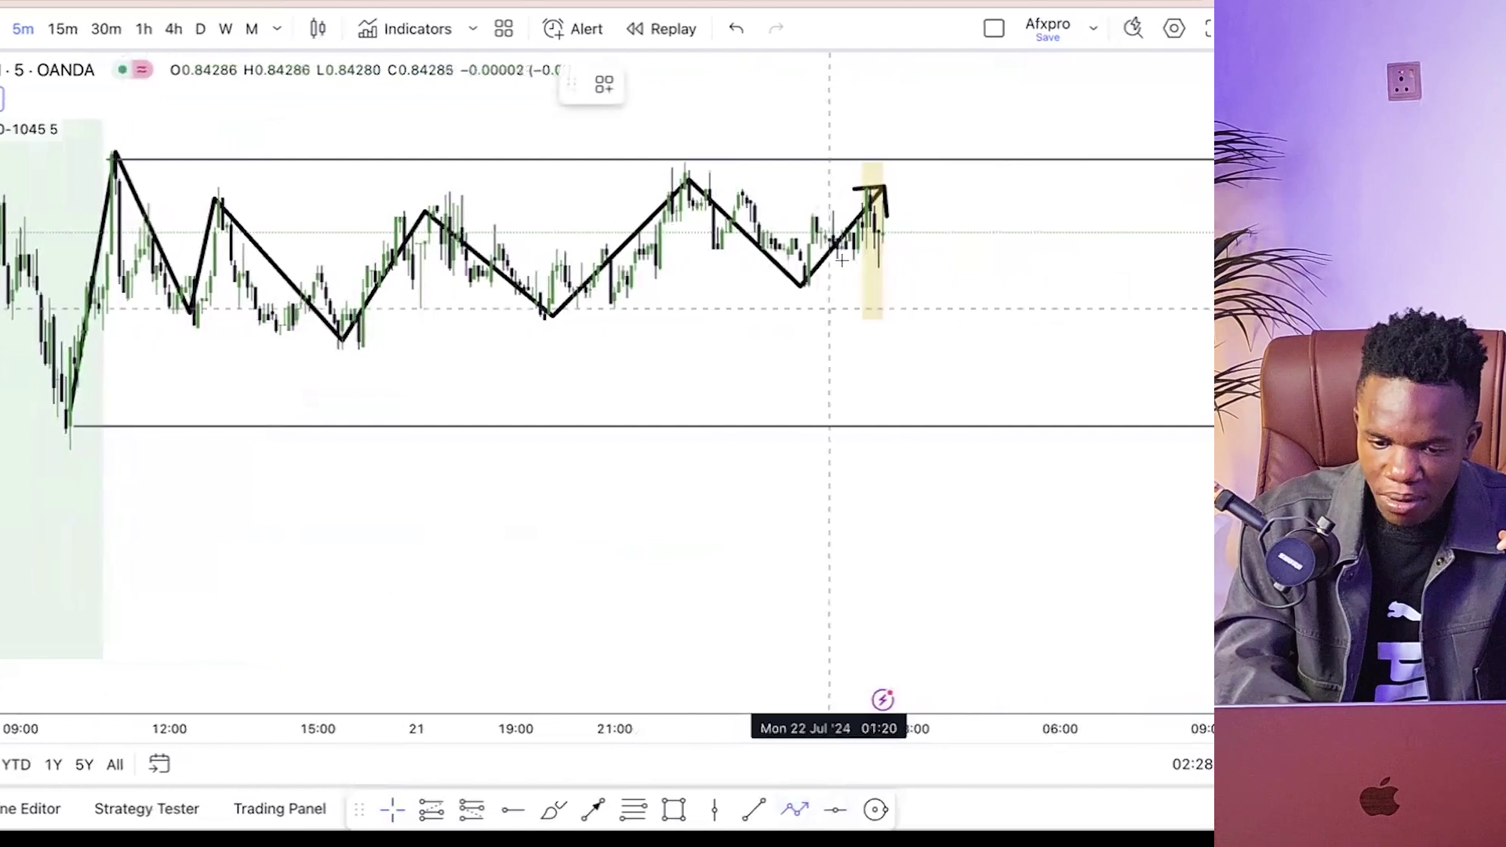
click(846, 219)
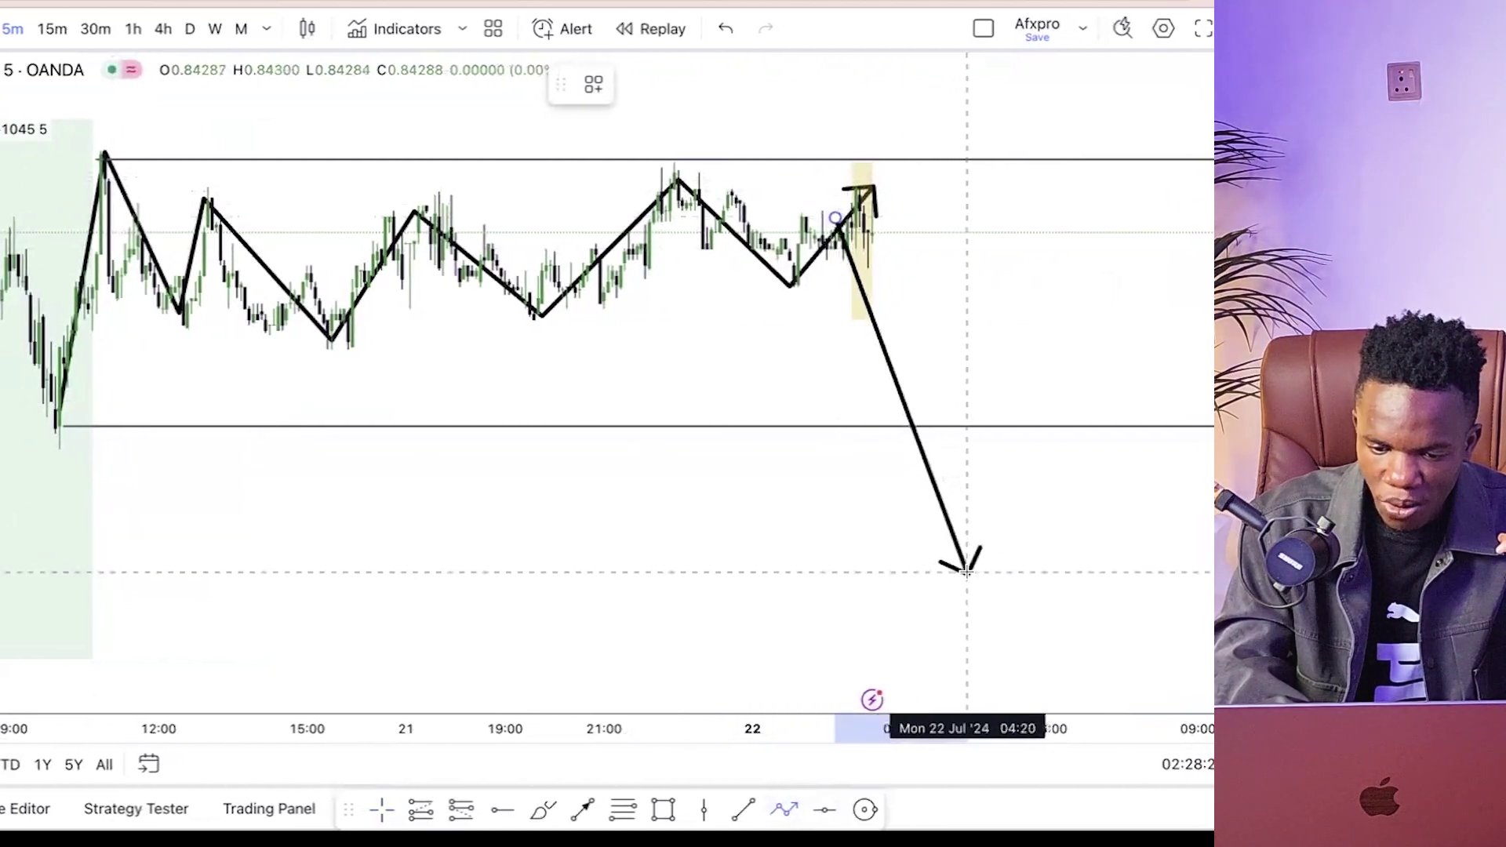
click(970, 597)
click(1004, 441)
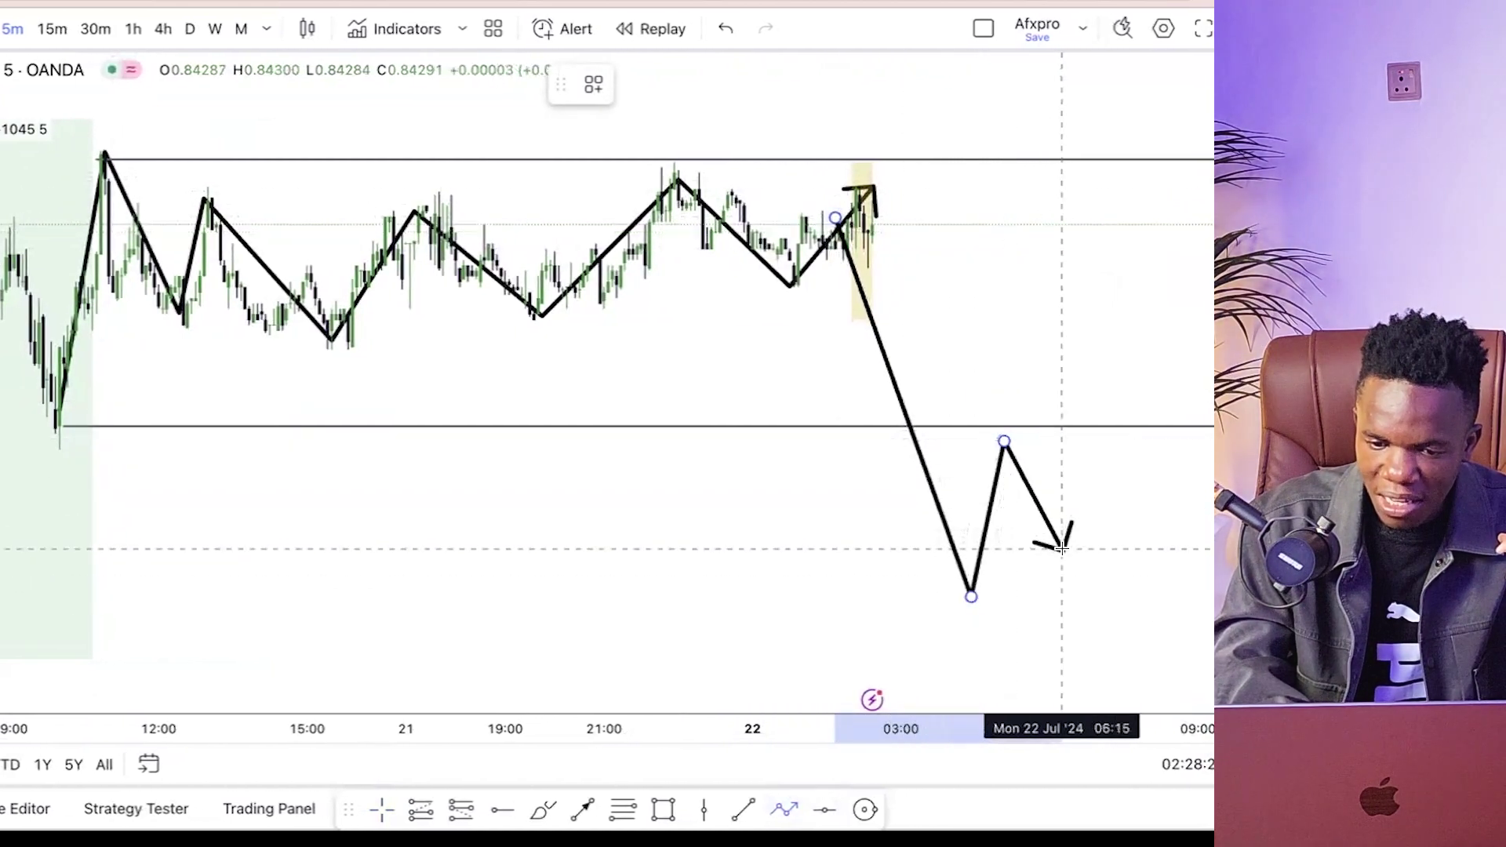
double_click(1136, 94)
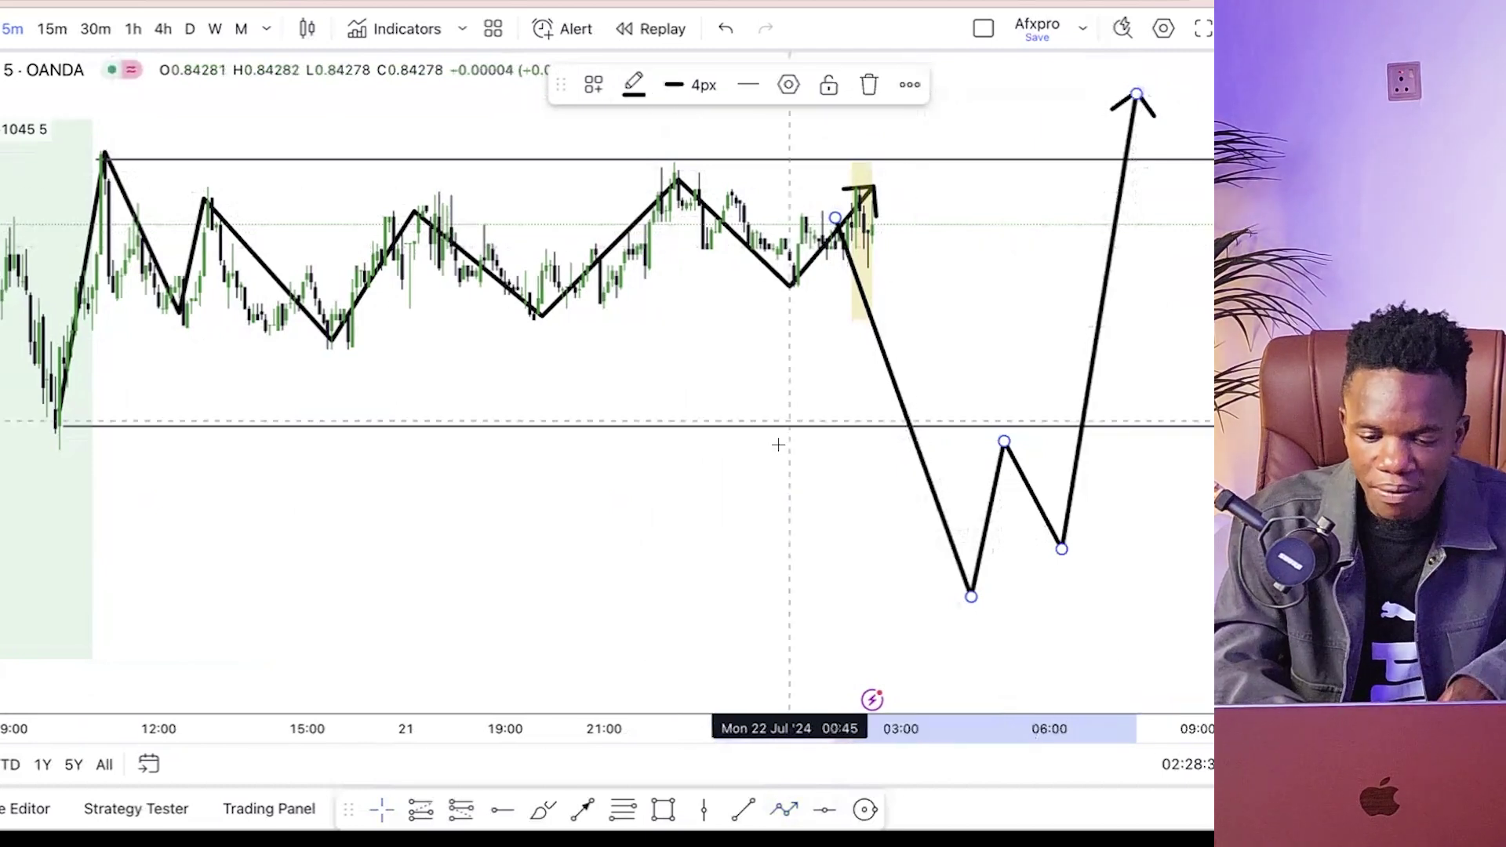
- Examine the 5-minute swings between the two rays, from Fri 19 Jul '24 to the Mon 22 Jul '24 session zone
scroll(690, 731, up, 4)
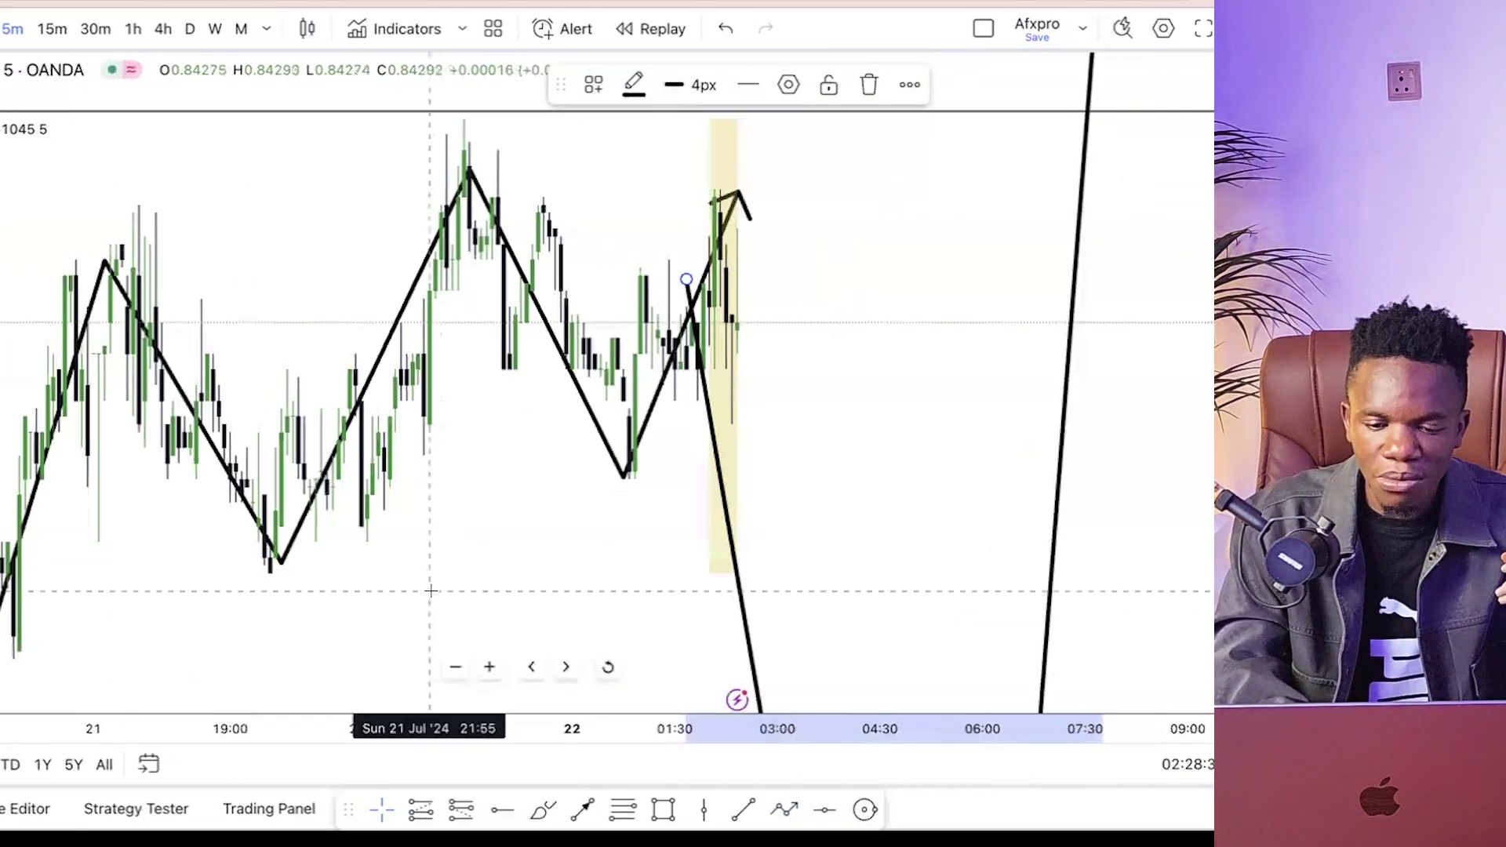
scroll(397, 565, down, 5)
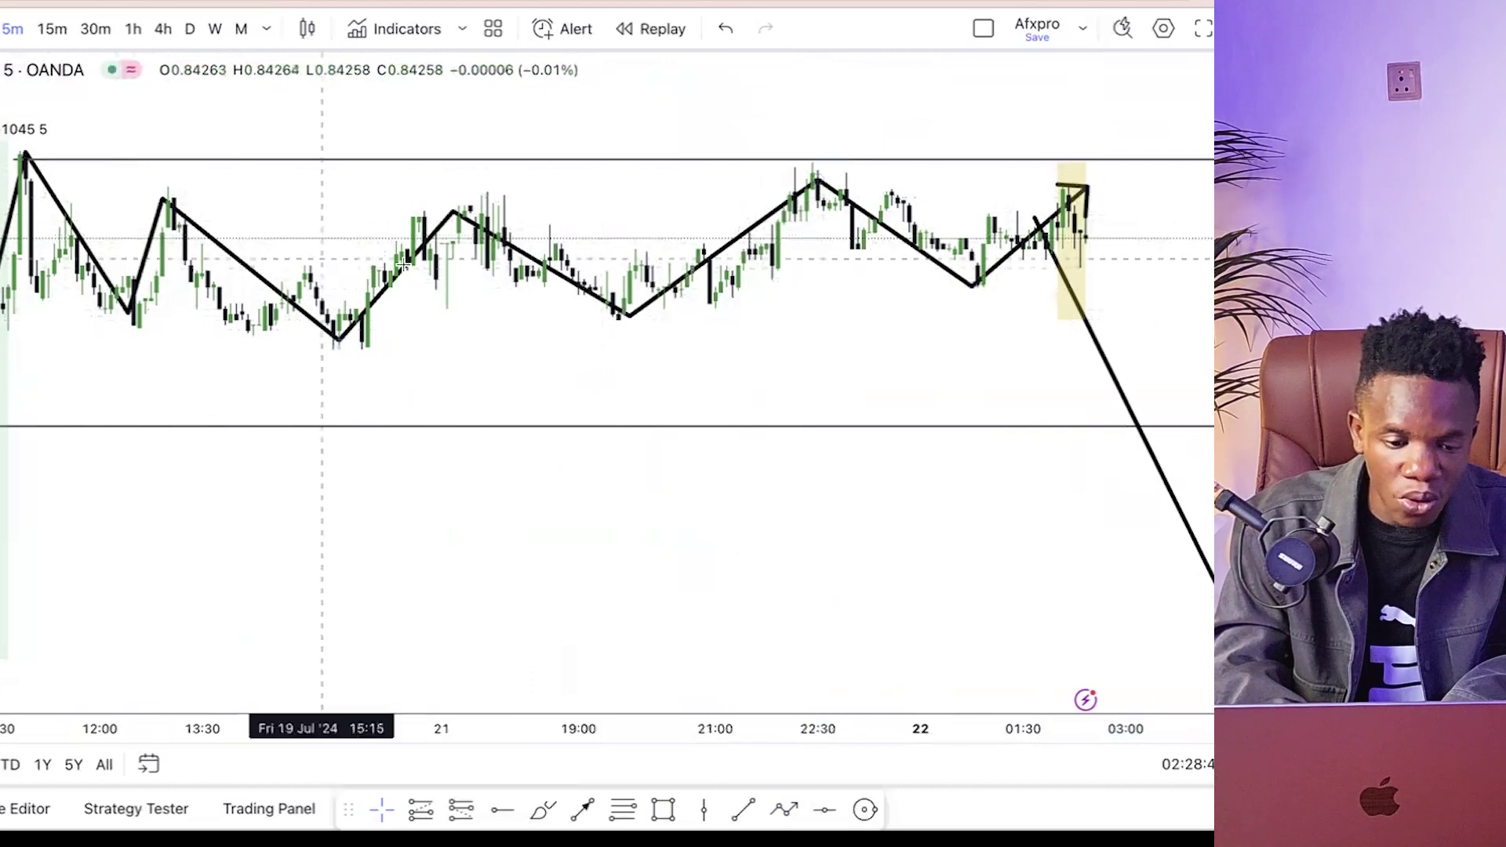
drag(898, 363, 587, 389)
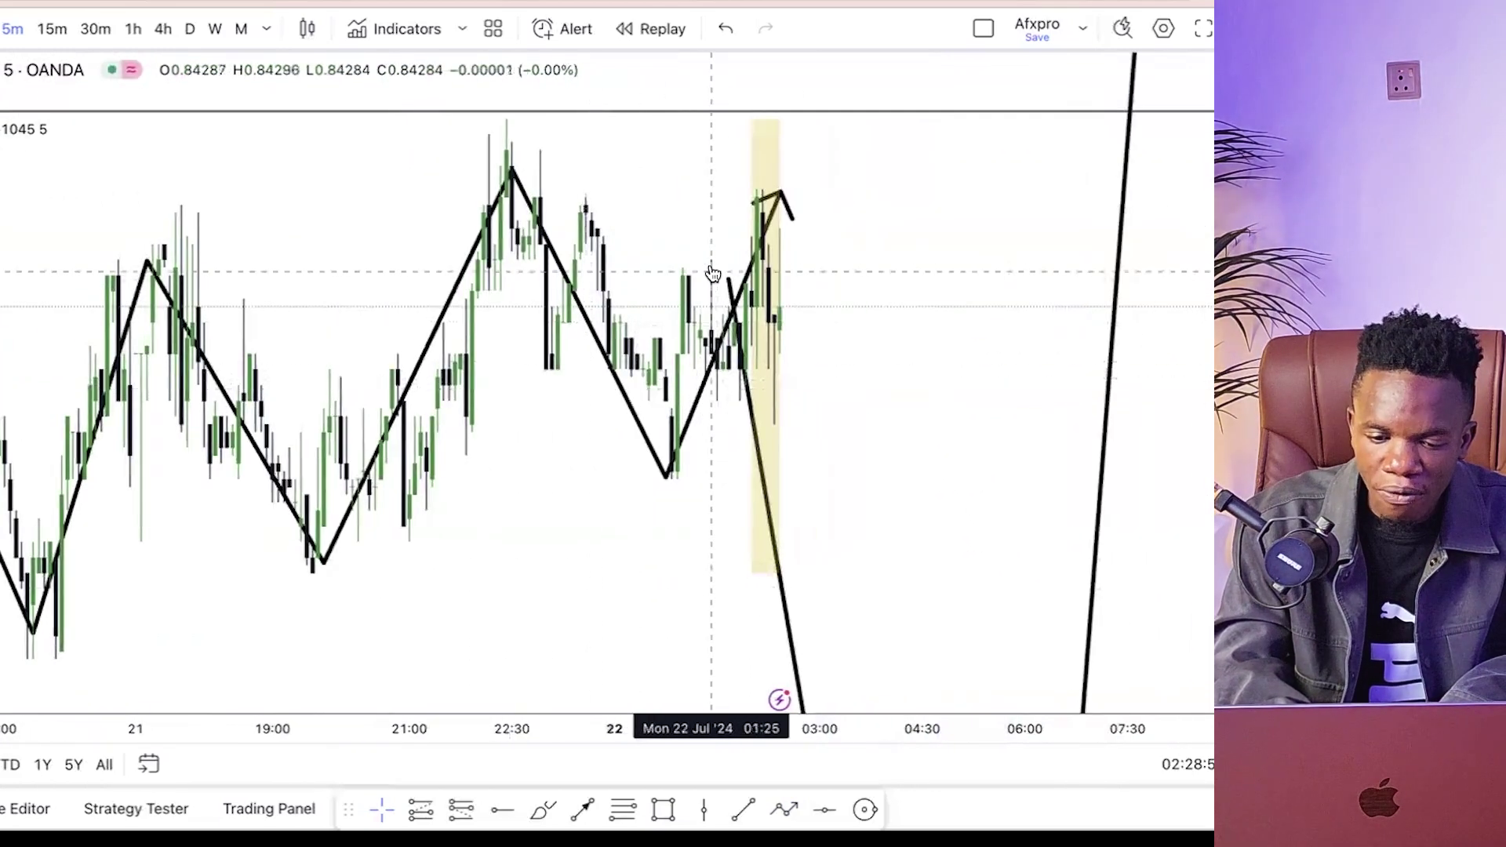
scroll(941, 368, down, 3)
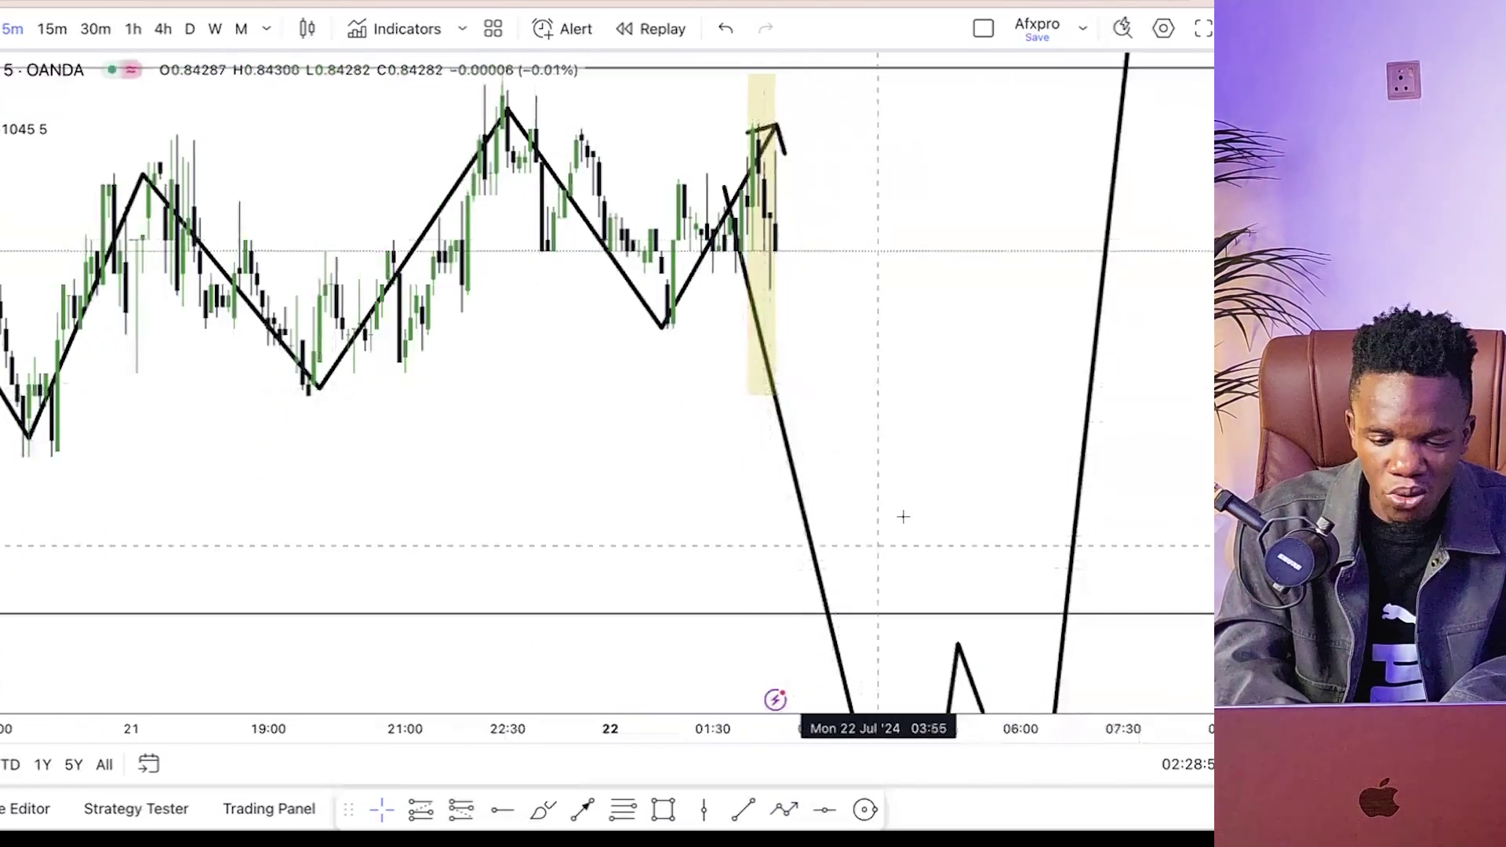
scroll(863, 570, right, 3)
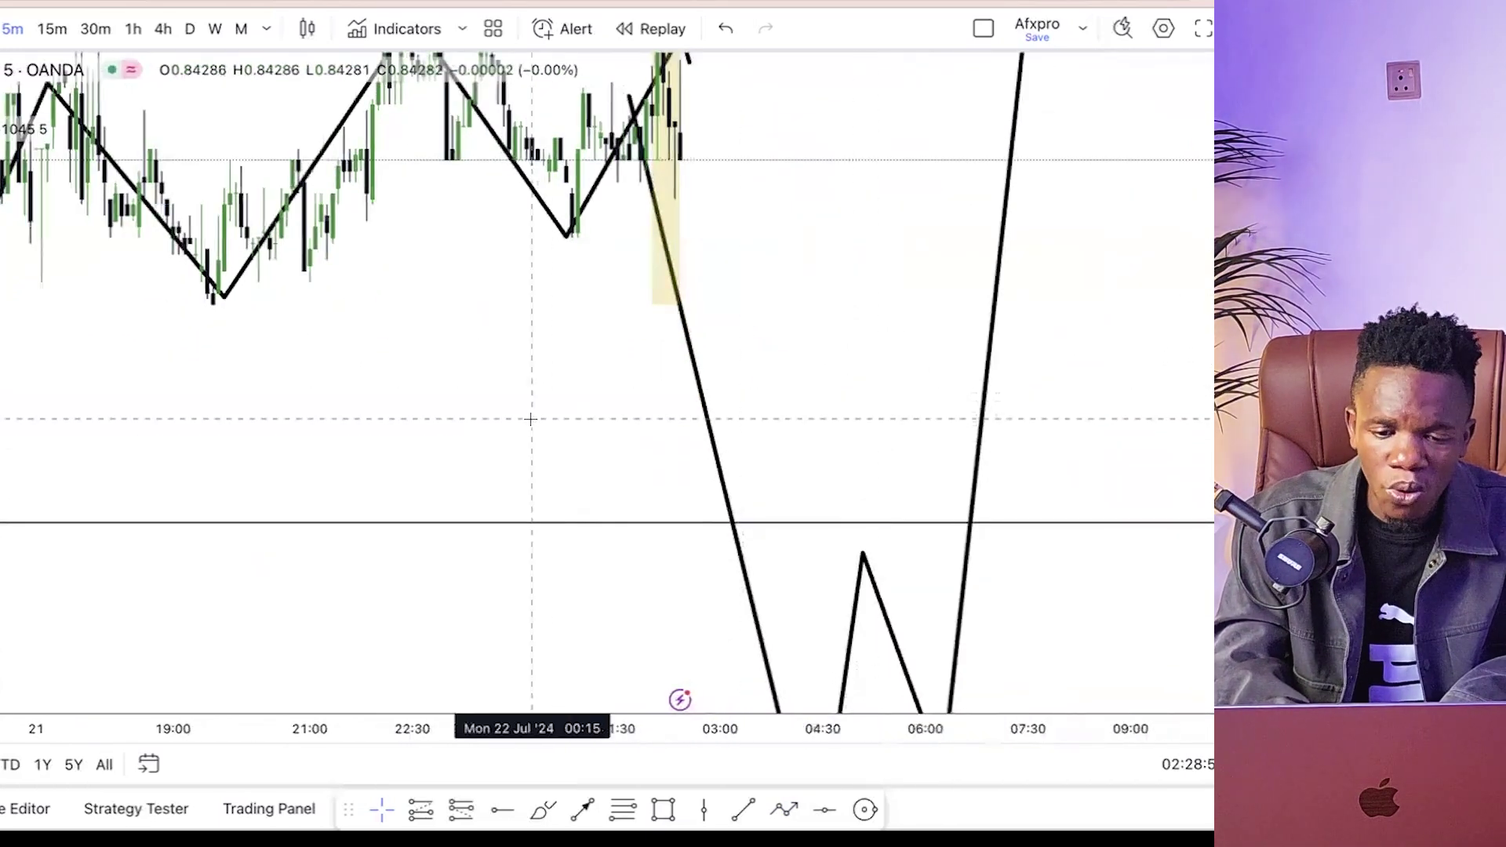
scroll(528, 416, left, 3)
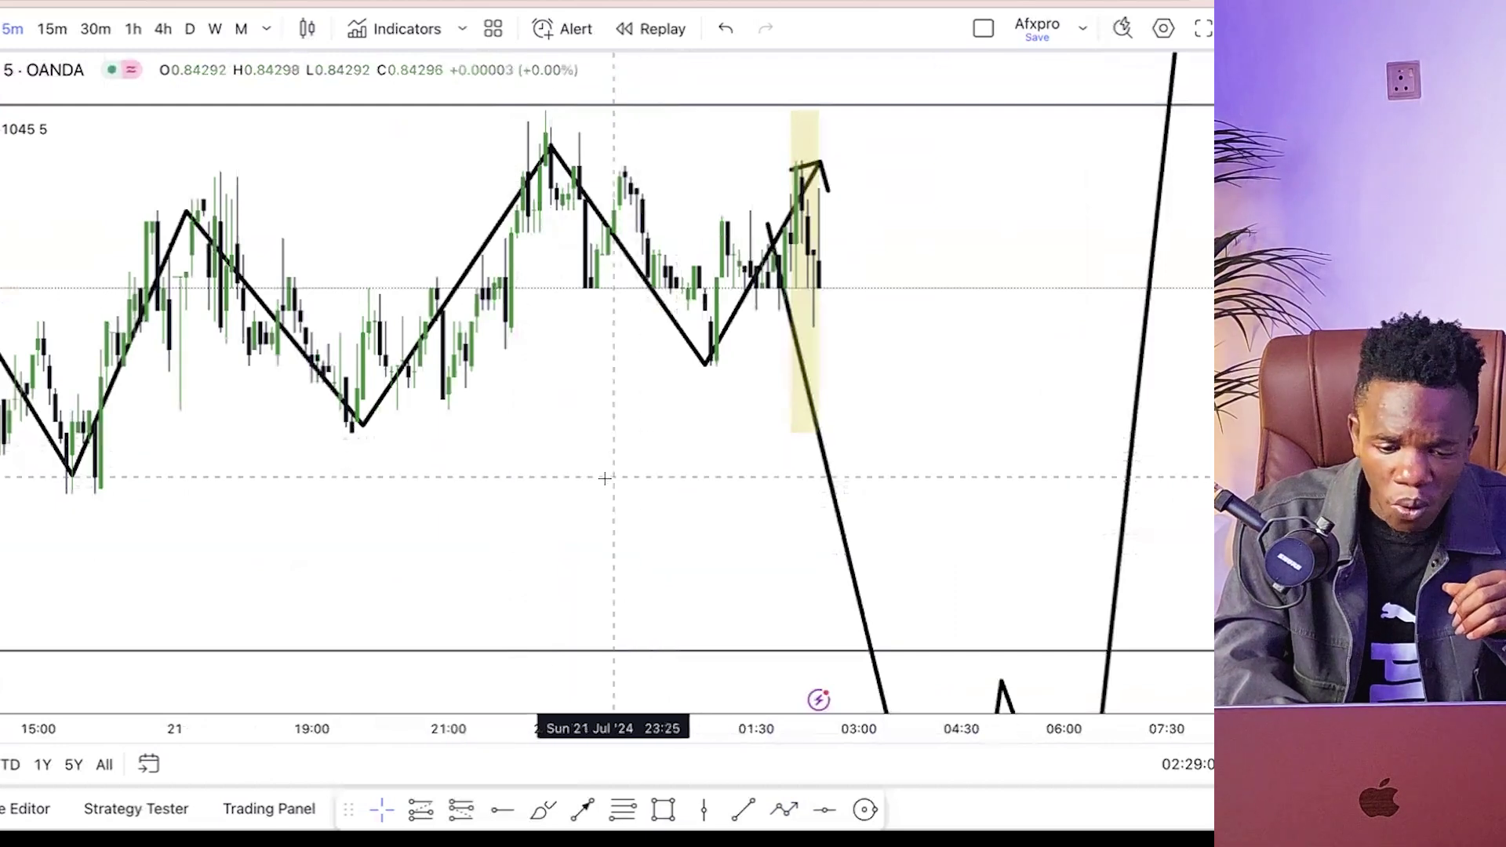
scroll(541, 510, left, 5)
scroll(769, 523, left, 4)
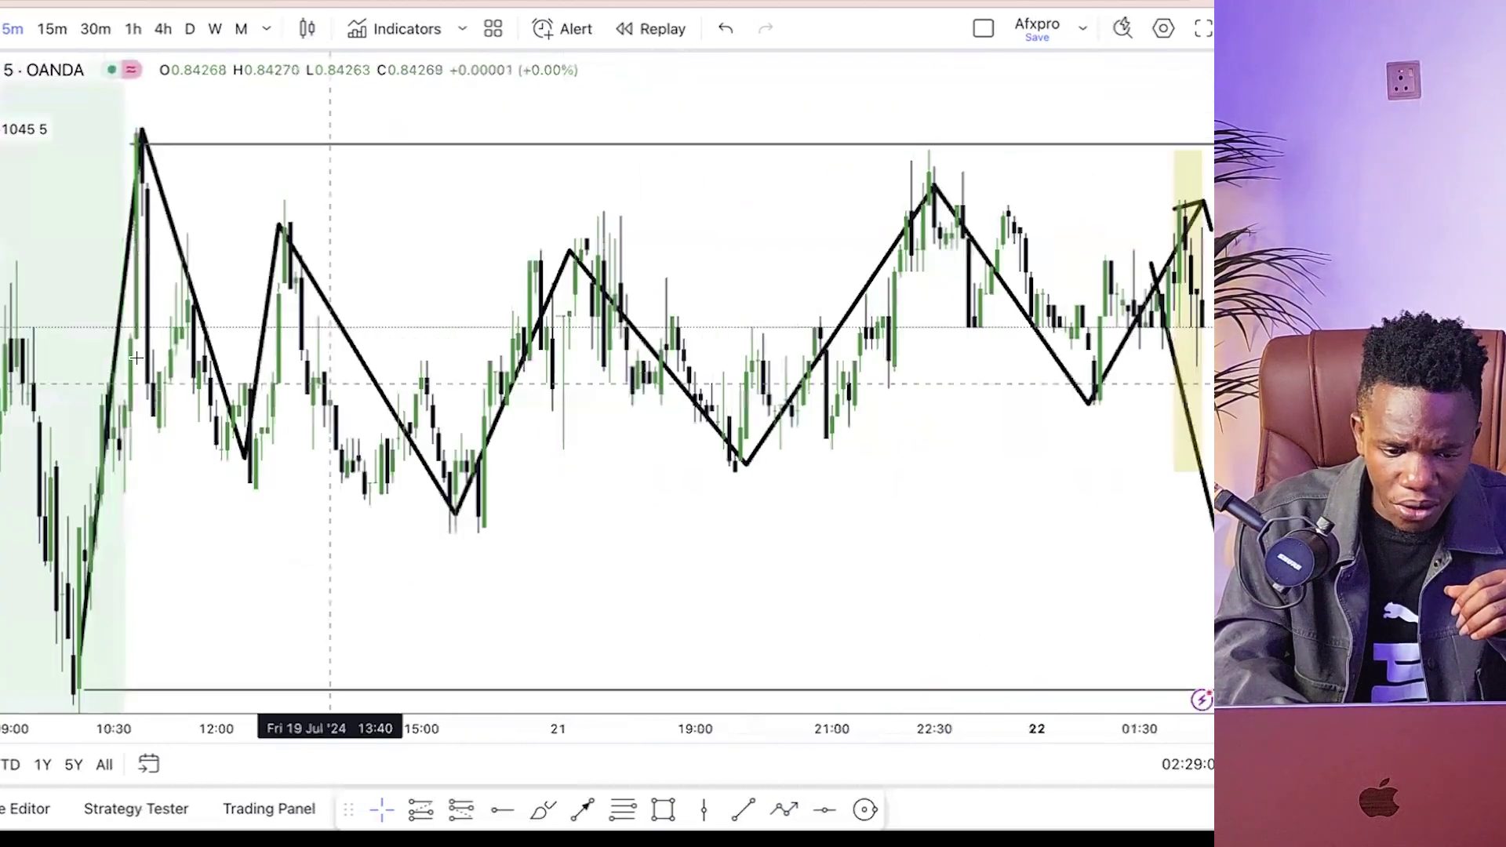
scroll(149, 137, up, 4)
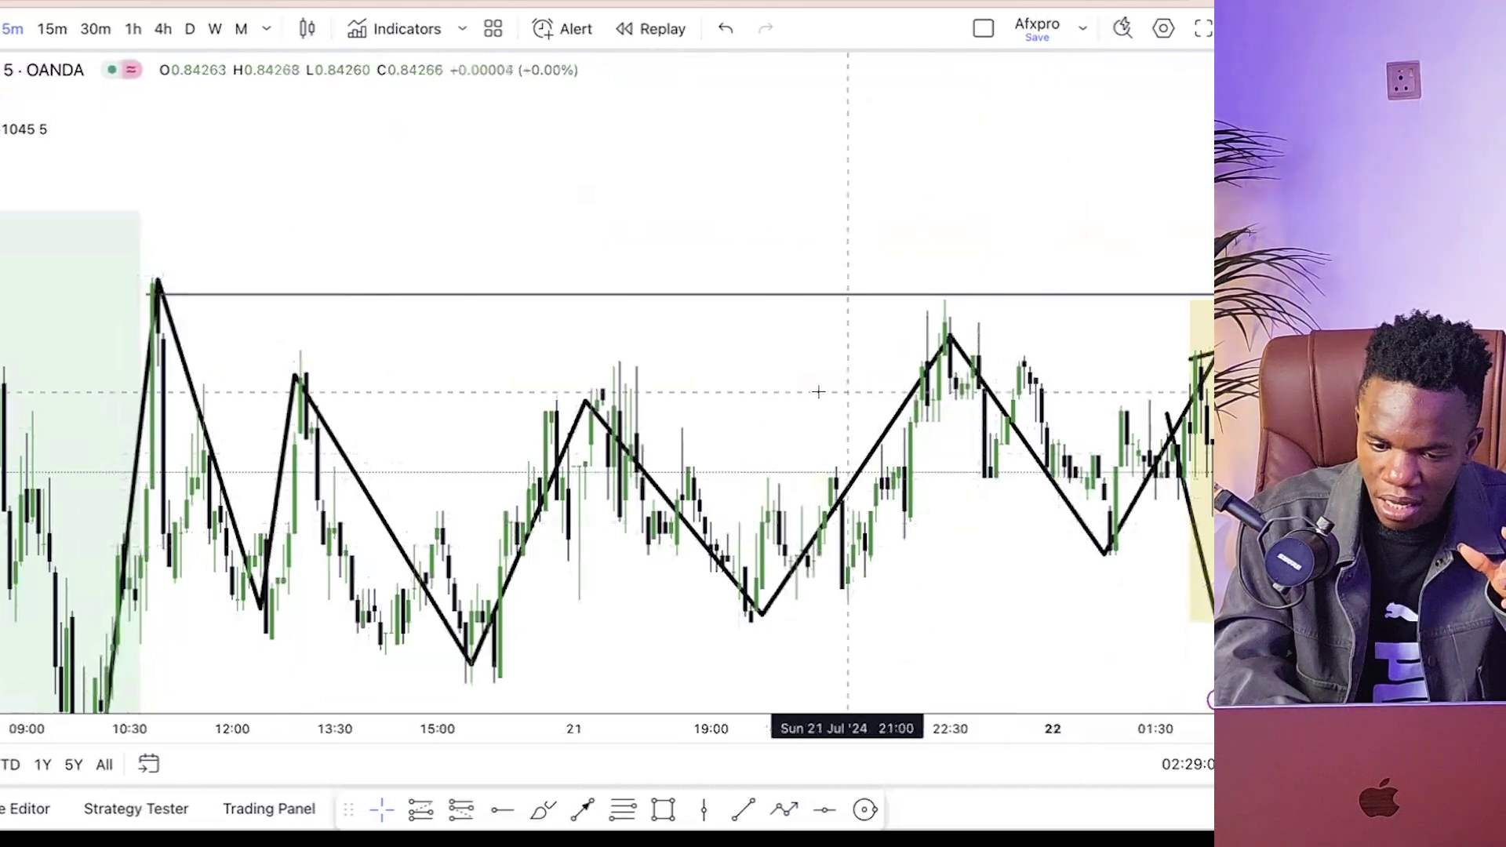
scroll(956, 455, right, 5)
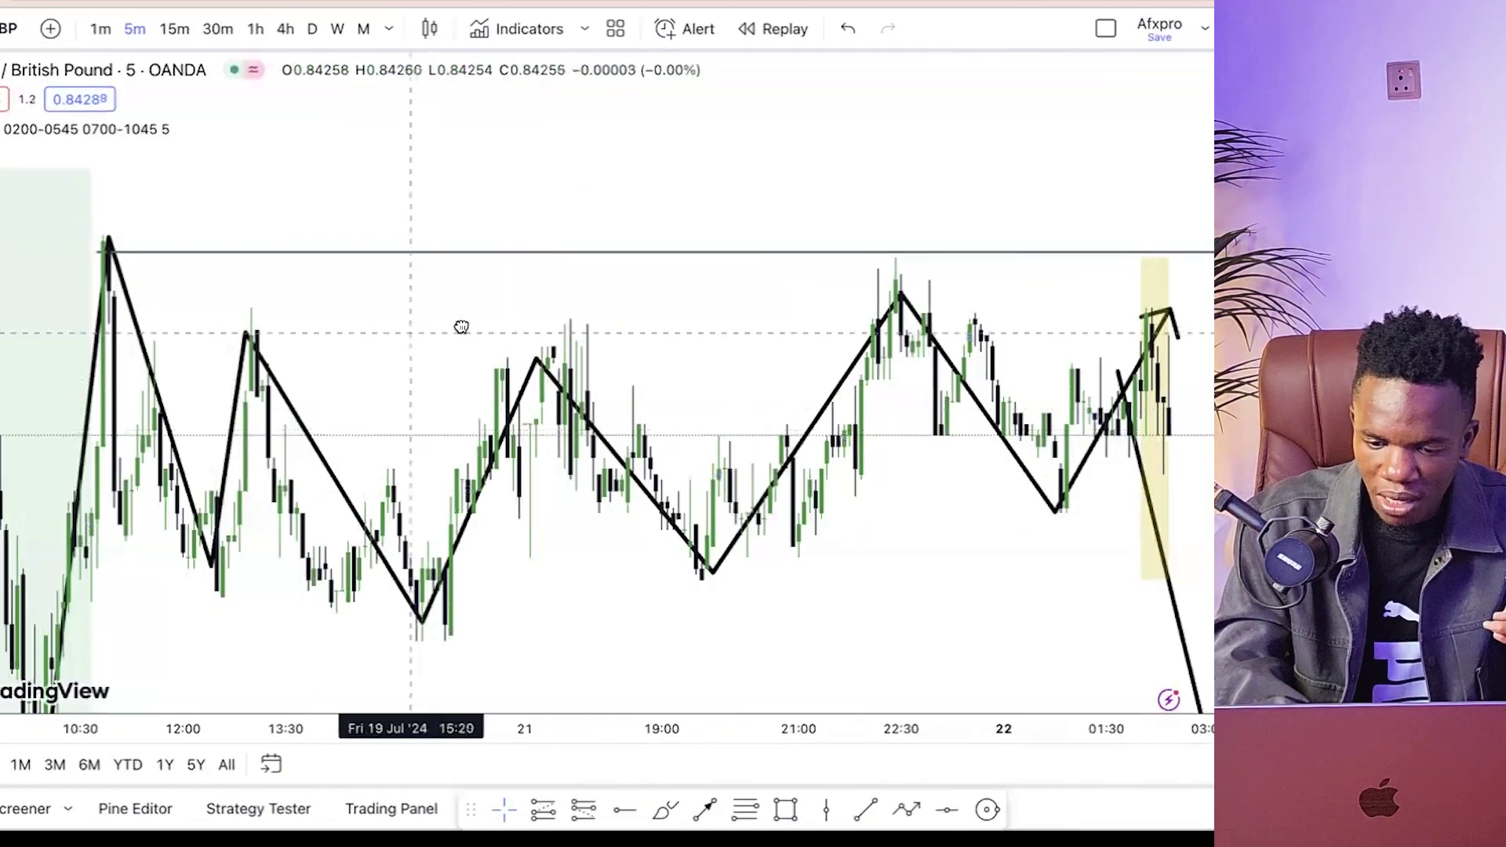
- Trace the Thu 18 Jul '24 swings with a path from the session high near 09:00, through the session low, to the pullback near 12:00
scroll(416, 329, left, 5)
scroll(396, 378, left, 10)
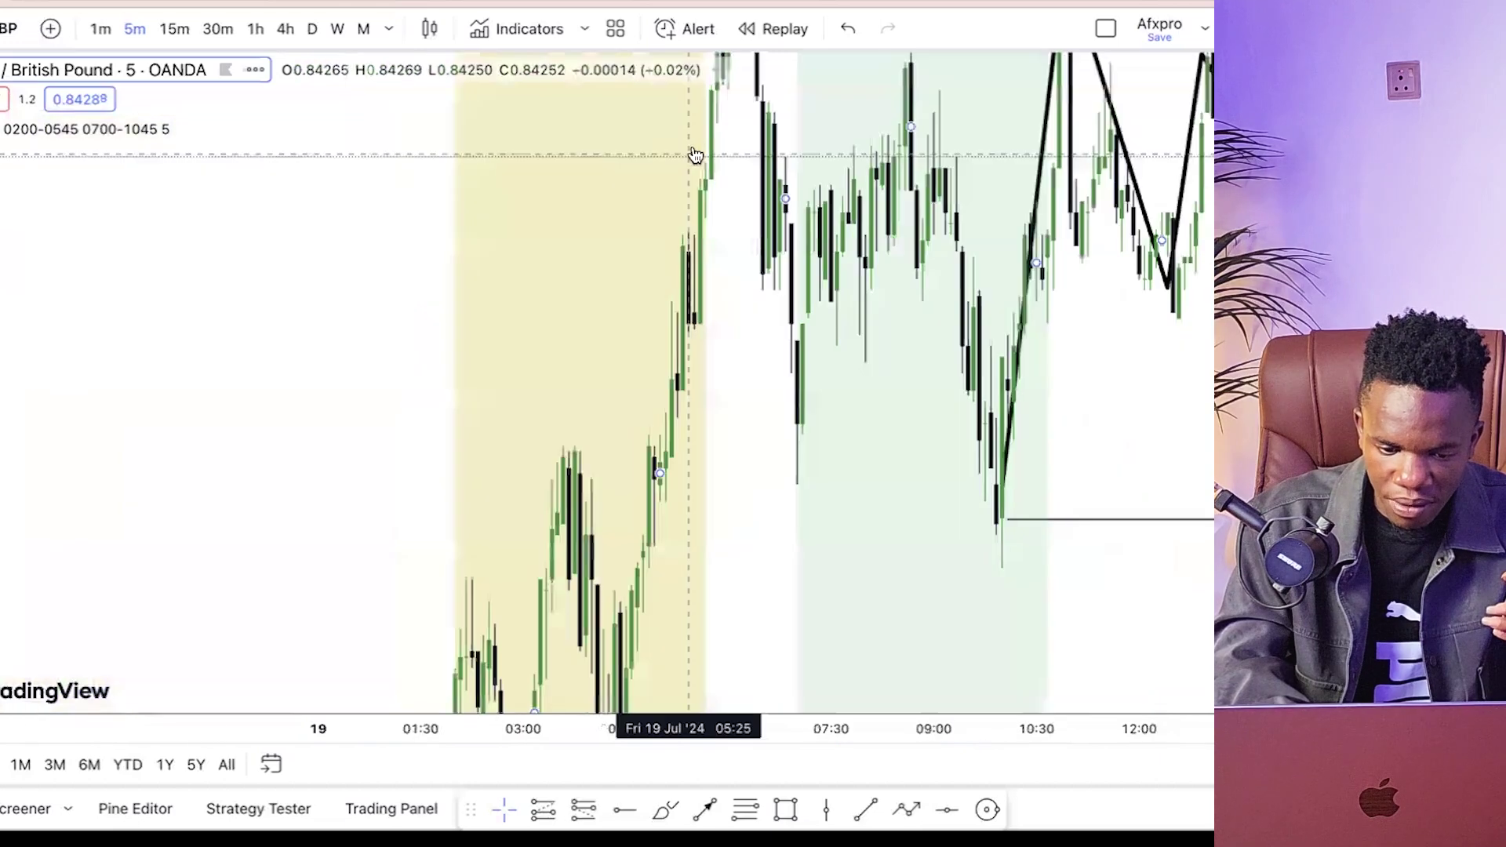
scroll(800, 531, left, 4)
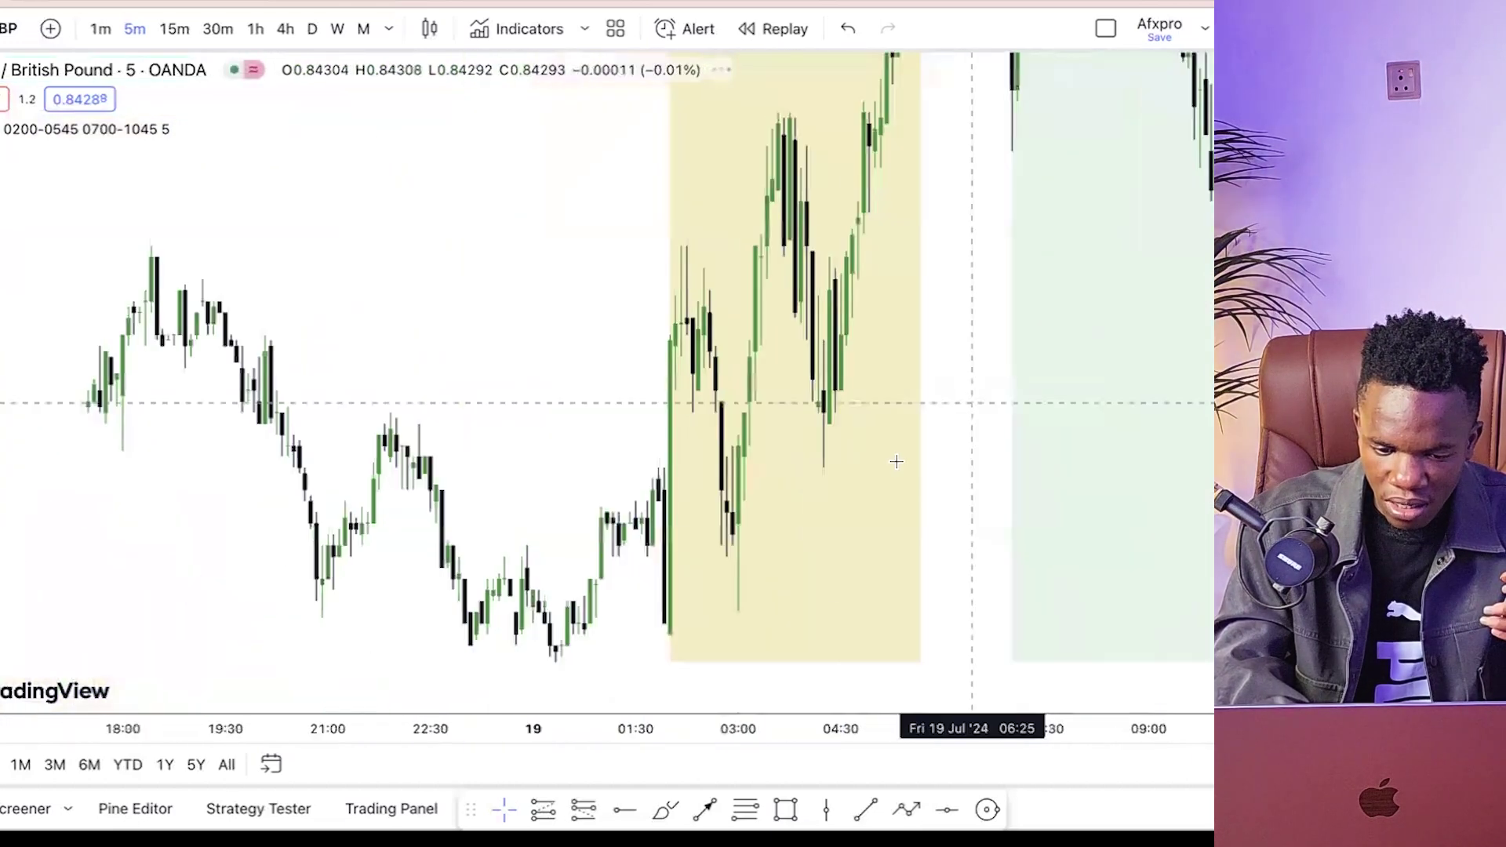
scroll(843, 740, left, 10)
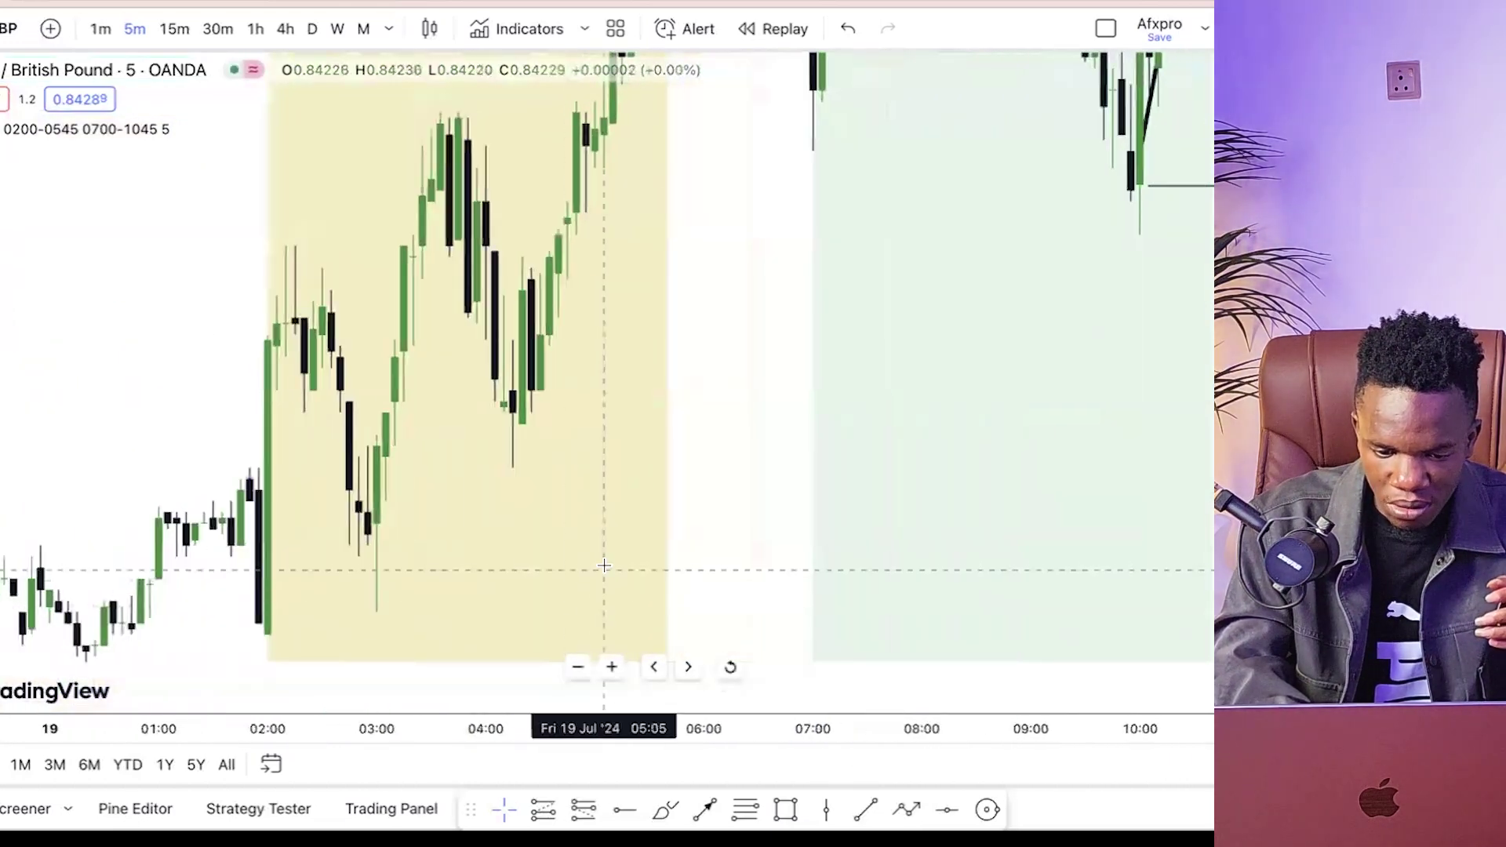
right_click(829, 515)
click(967, 726)
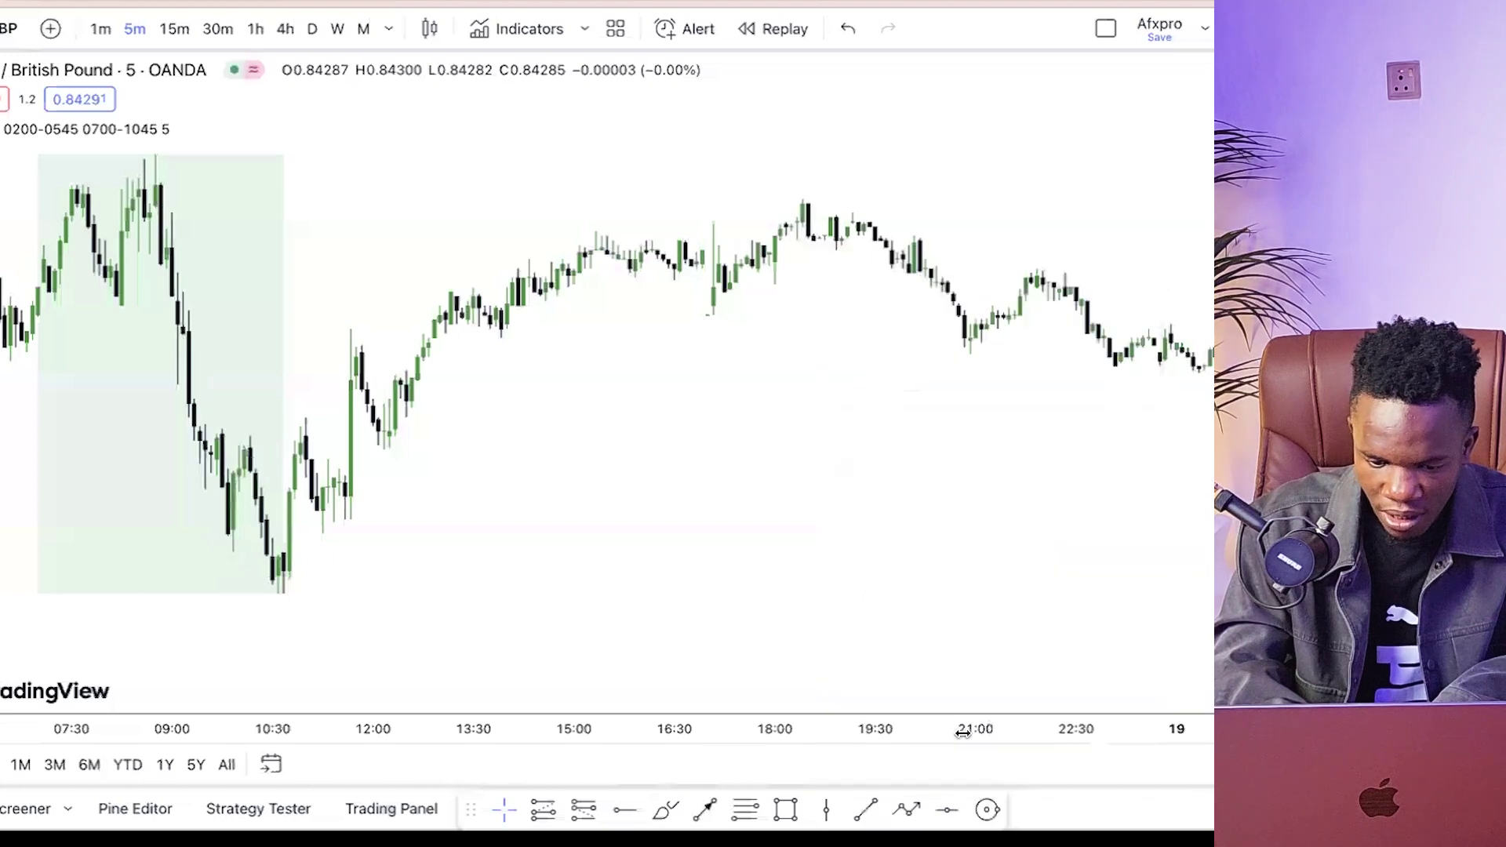
click(907, 809)
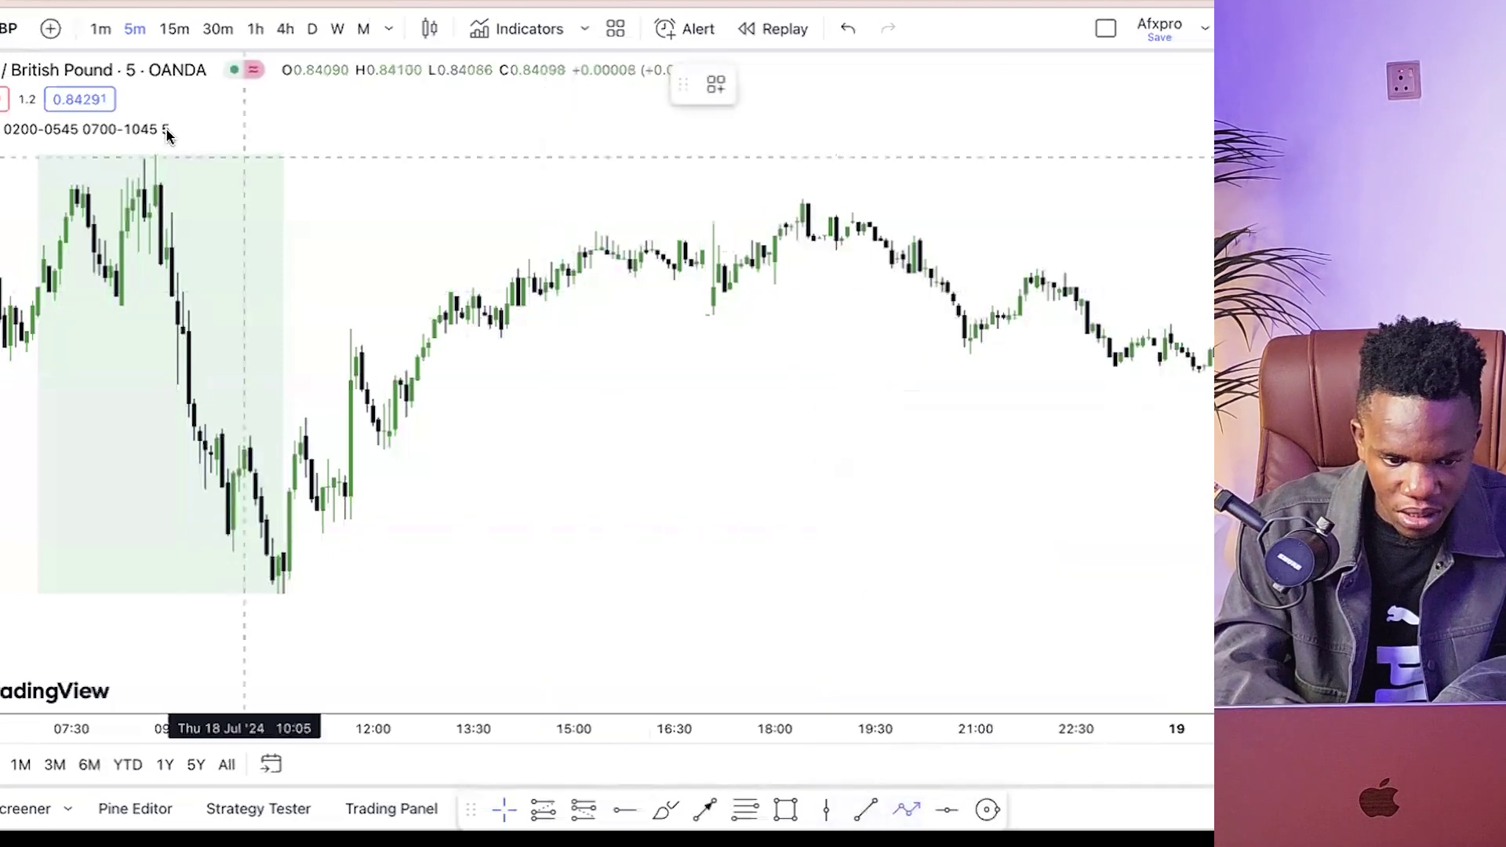
click(160, 187)
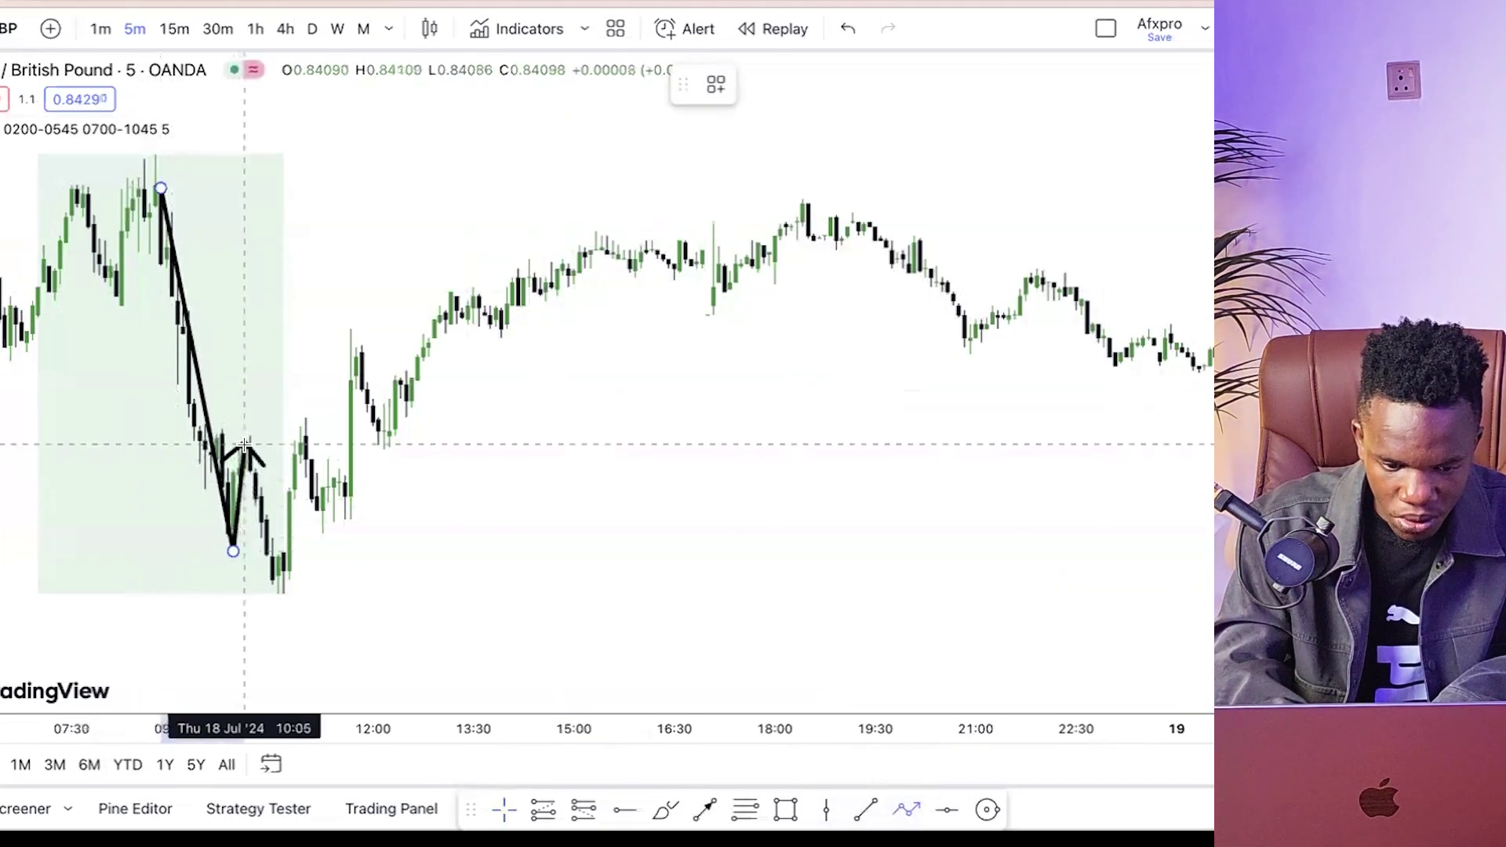
click(273, 592)
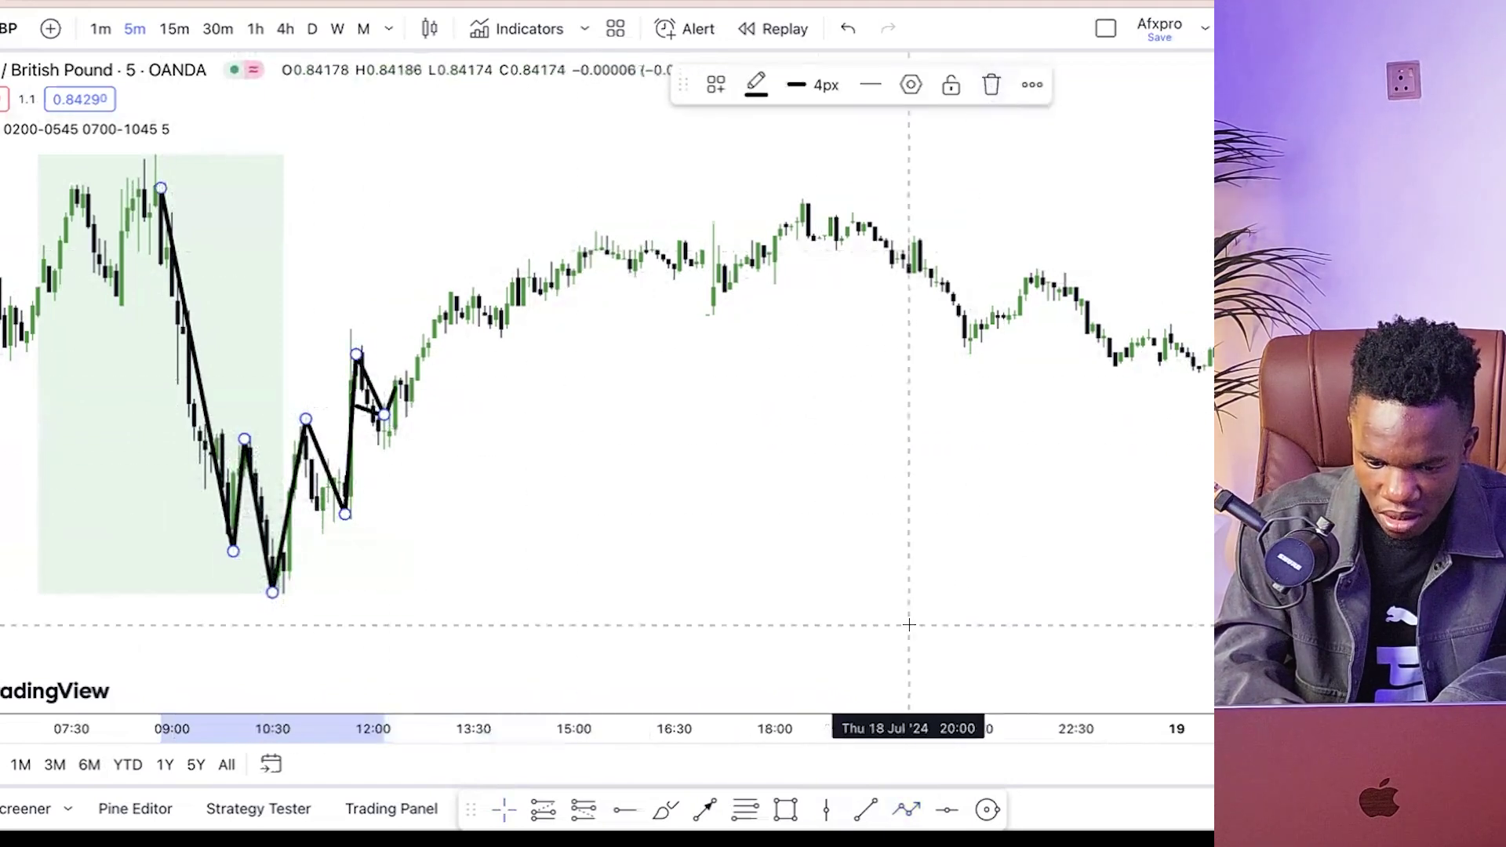
click(907, 661)
- Trace the following swings with a second path from the Thu 18 Jul '24 pullback near 12:00 to Fri 19 Jul '24 01:15
click(907, 809)
click(389, 426)
click(607, 249)
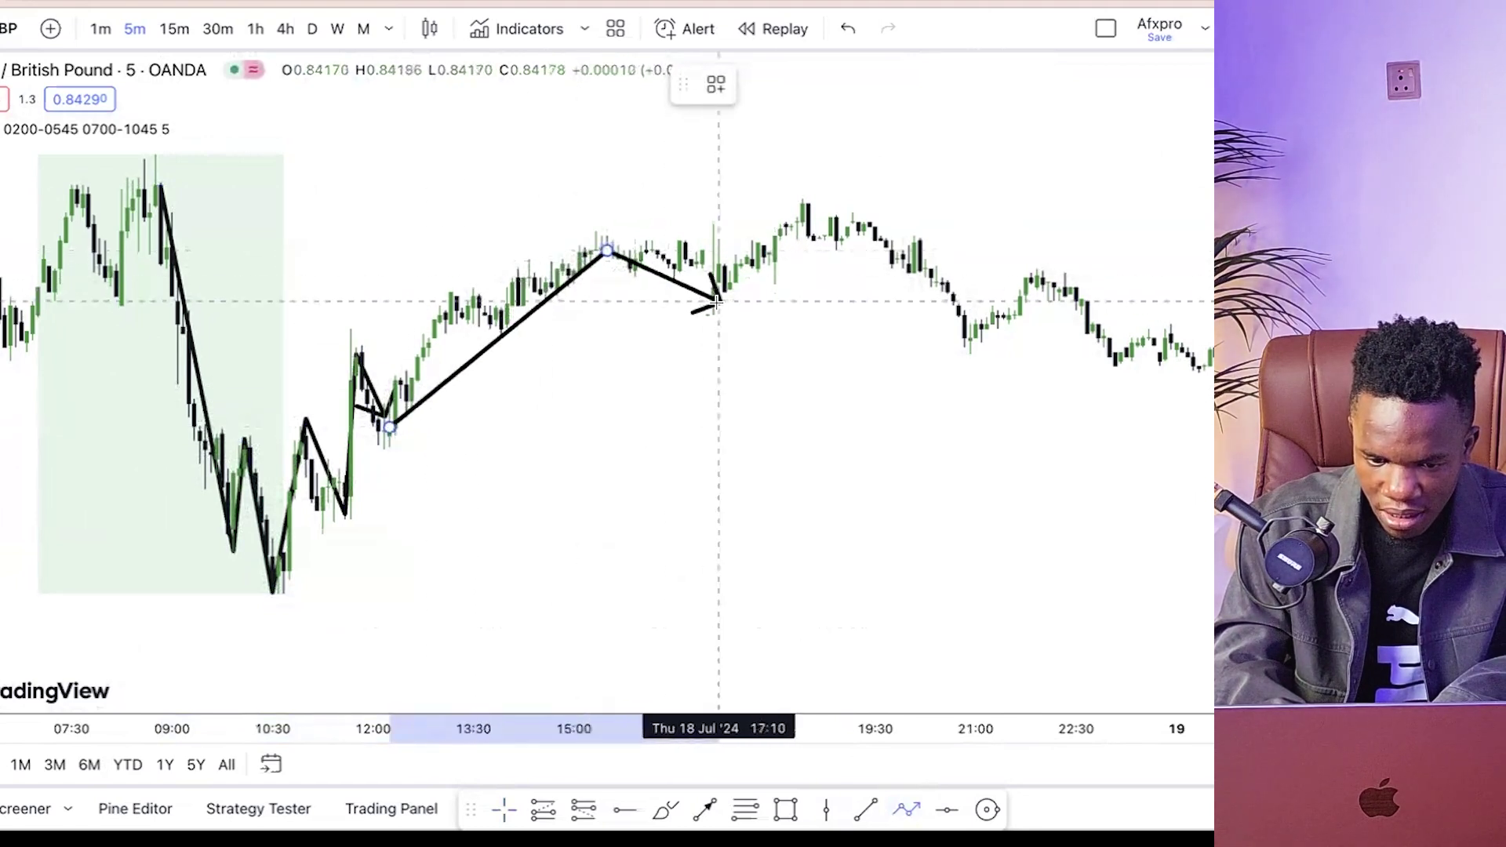
click(719, 306)
click(819, 205)
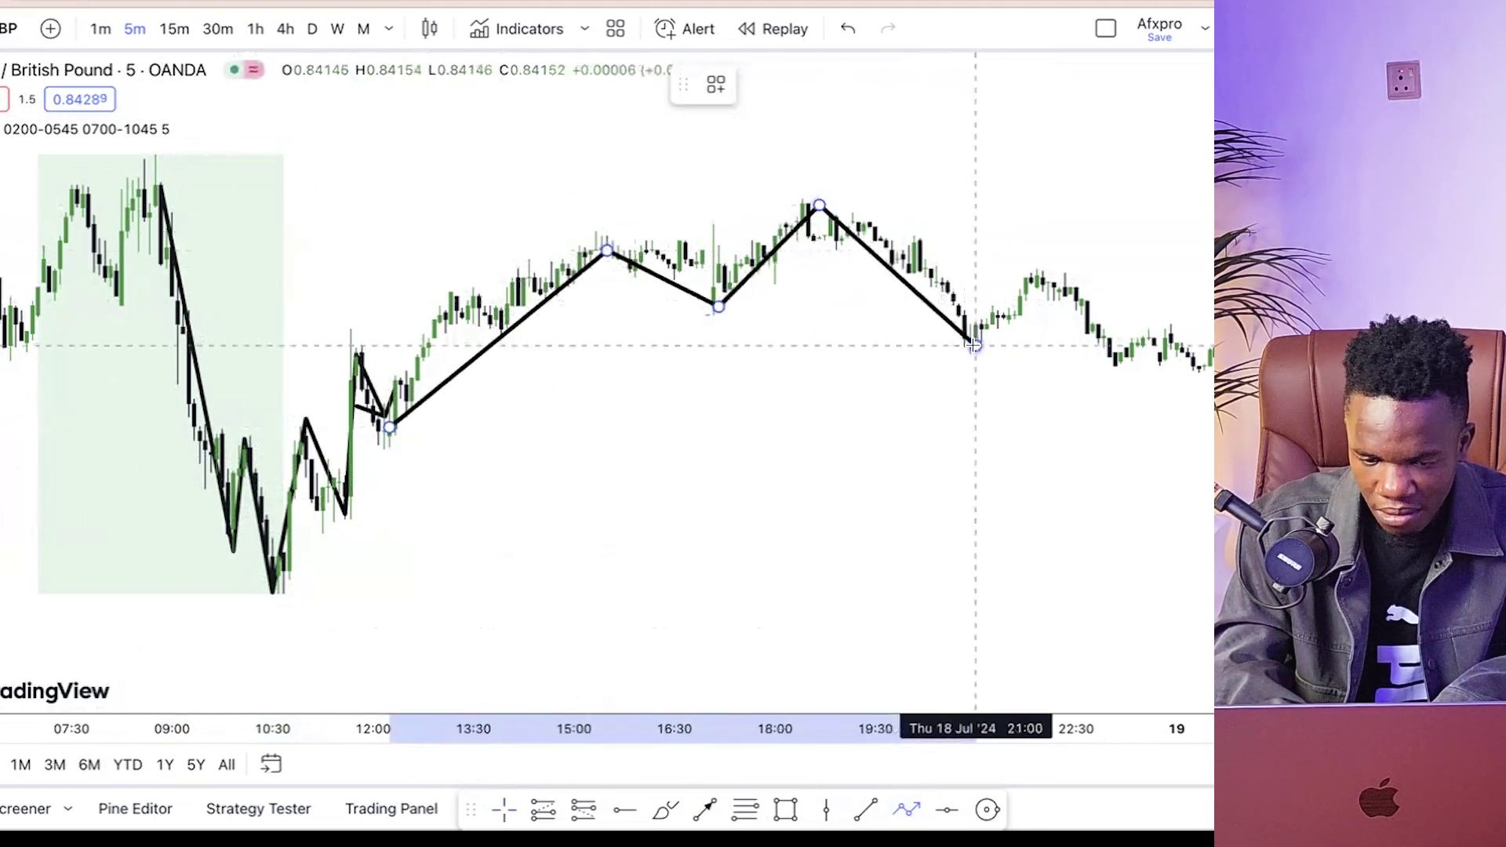
click(975, 345)
click(1041, 277)
scroll(1091, 369, right, 3)
click(1090, 374)
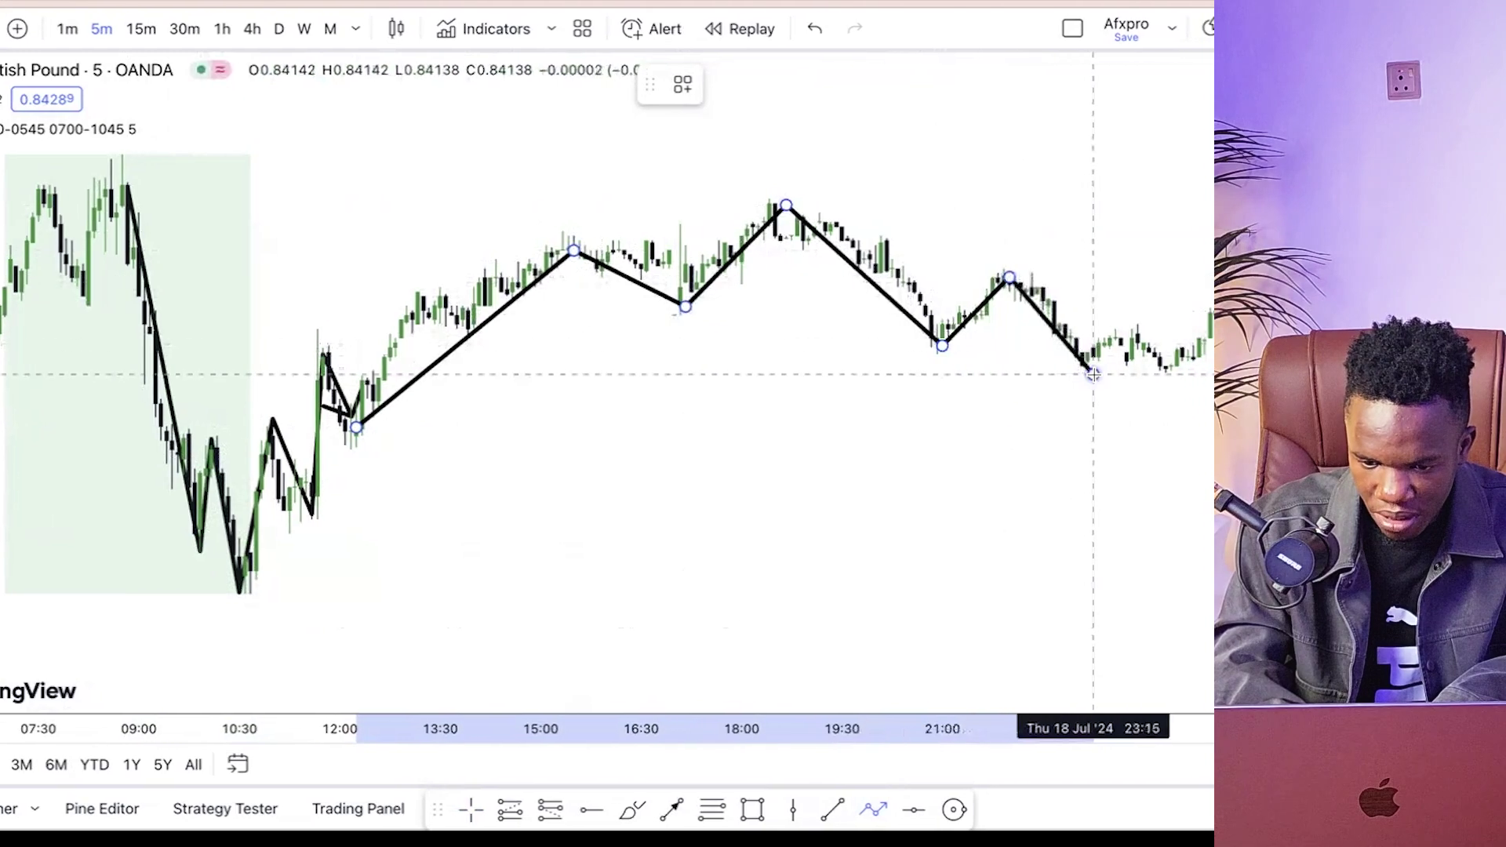
click(1113, 328)
scroll(1106, 322, right, 5)
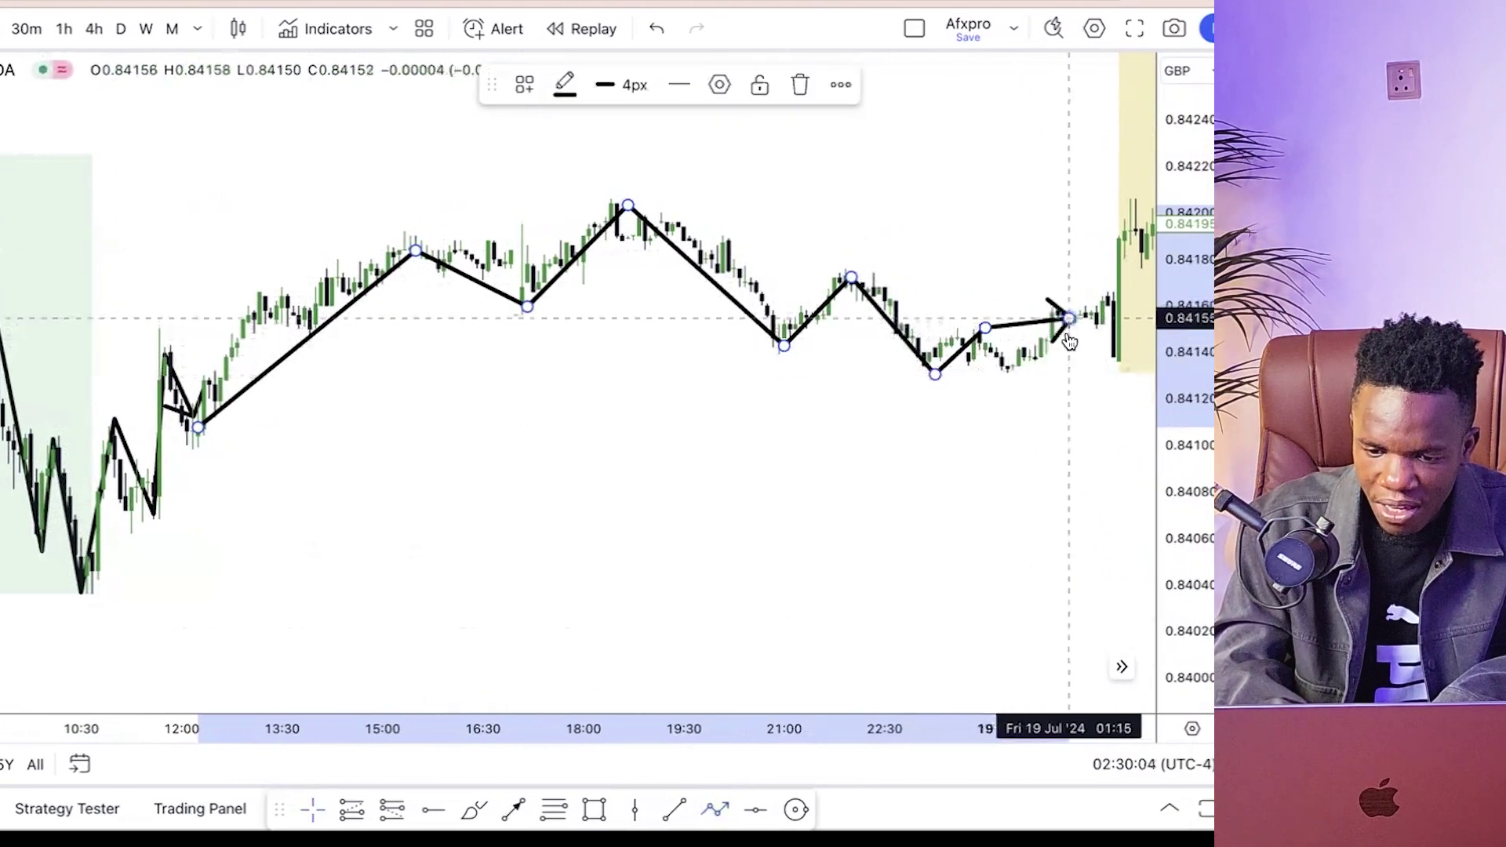
- Trace the Fri 19 Jul '24 swings with a path from just before 02:00, below the session zone, through the 02:15 high and 03:00 low, to about 04:55
drag(1049, 460, 816, 463)
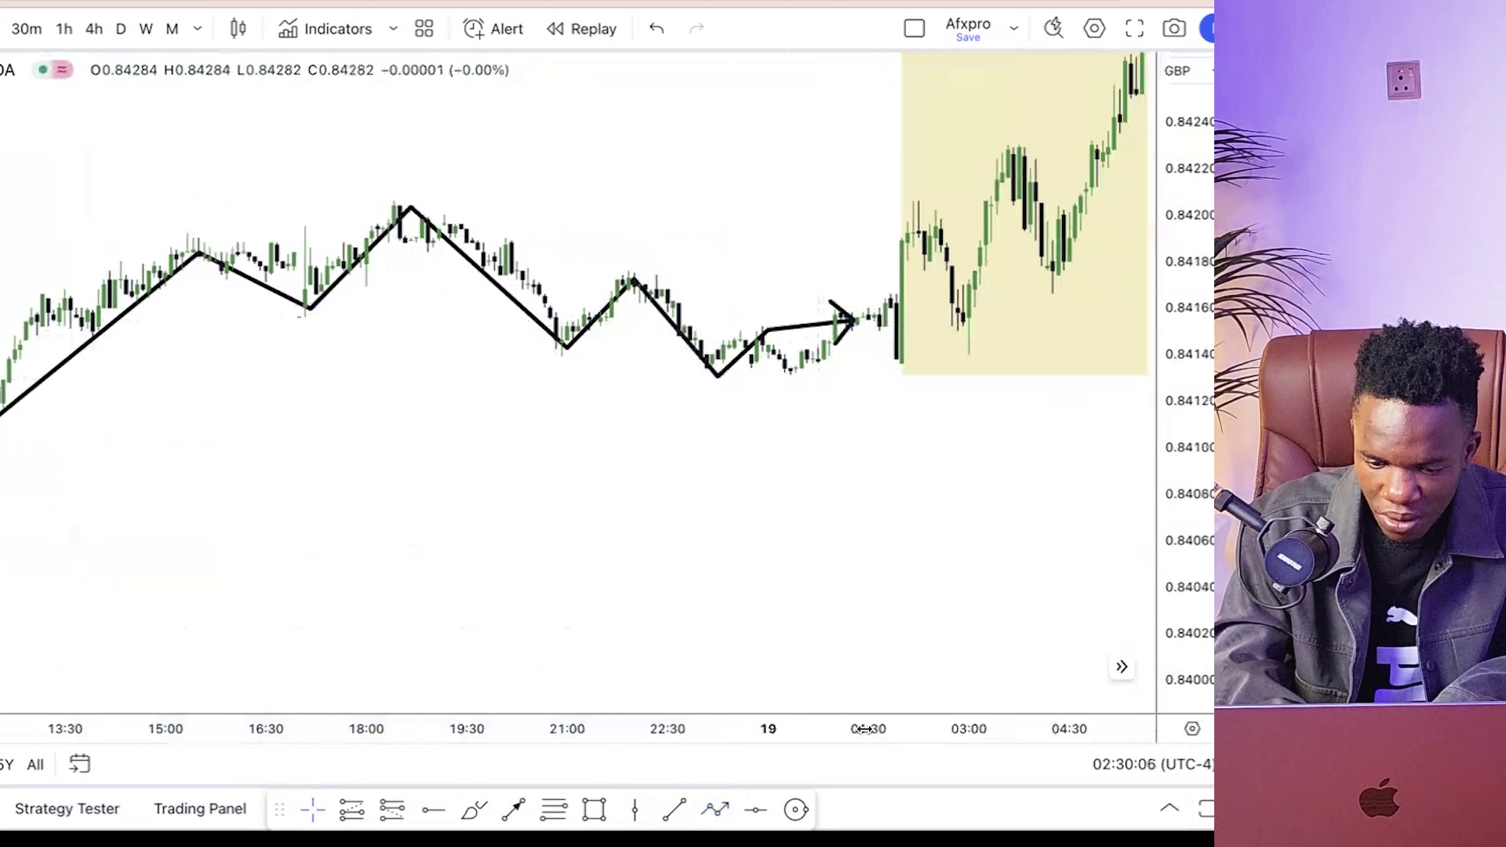
drag(862, 728, 572, 742)
drag(1201, 471, 1201, 486)
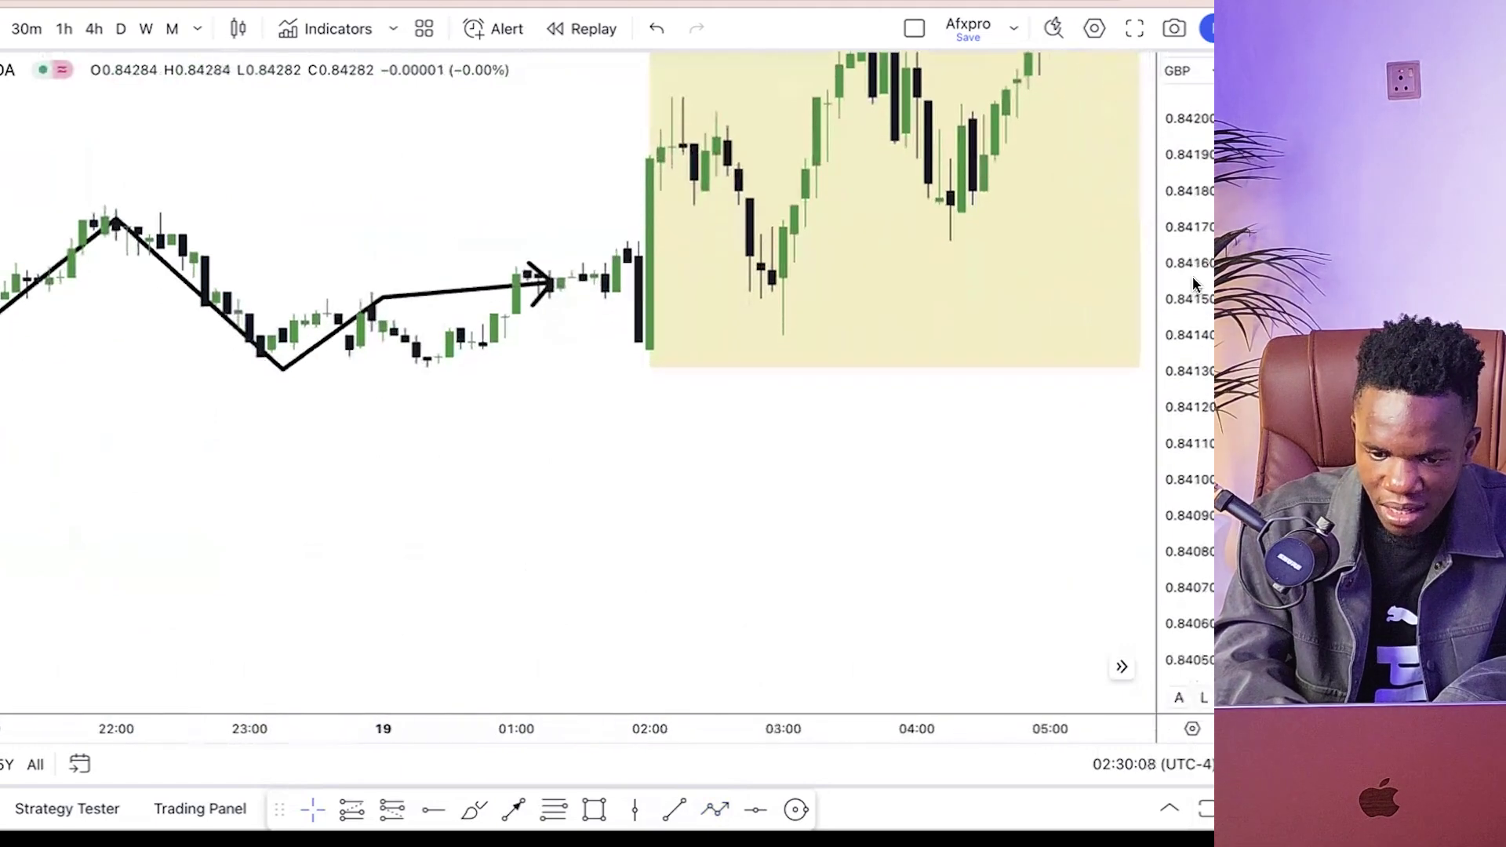
drag(800, 487, 740, 572)
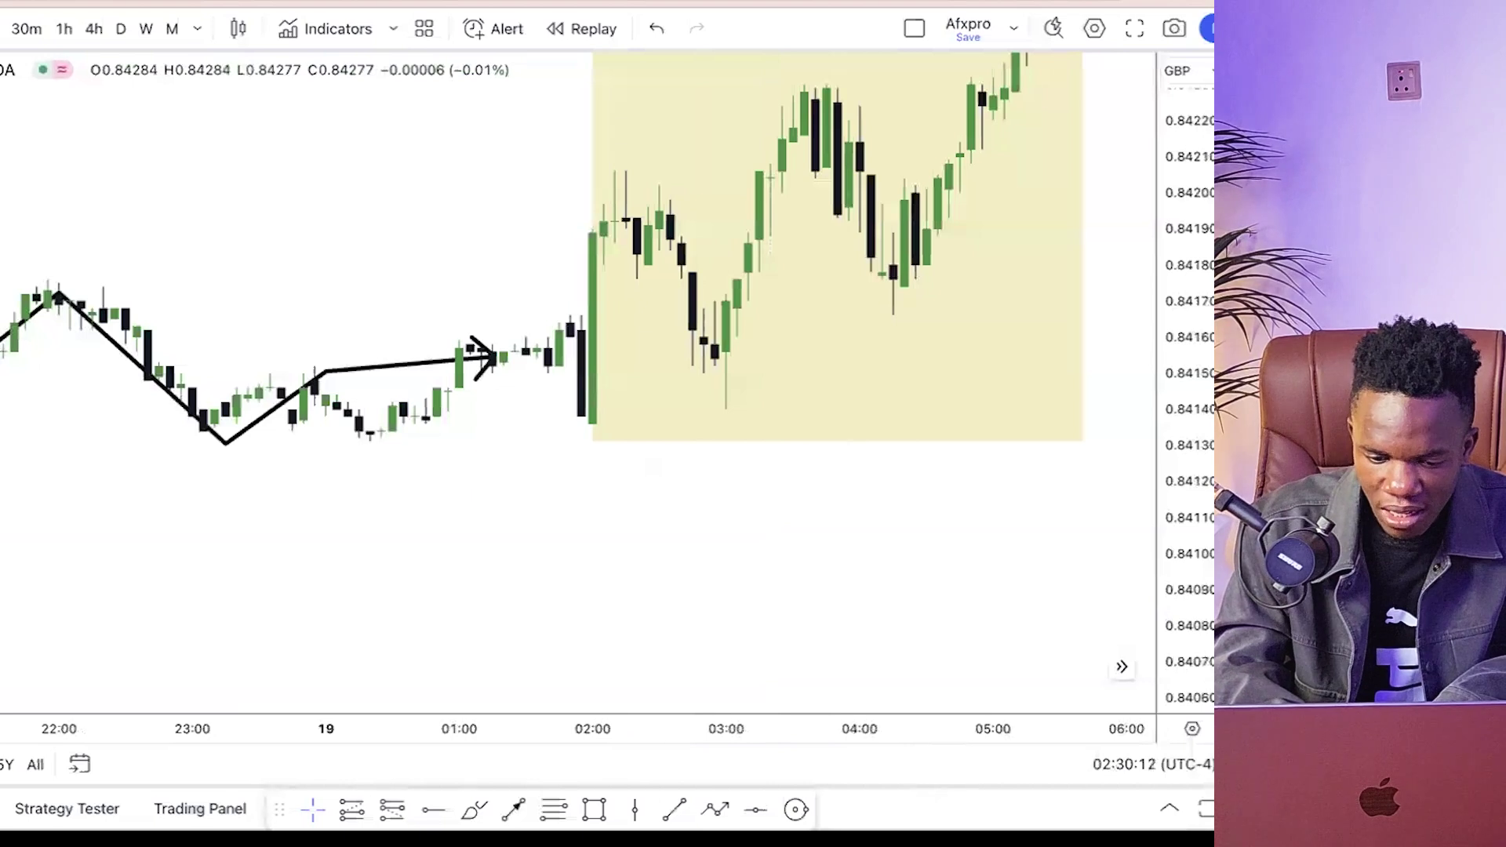
click(570, 329)
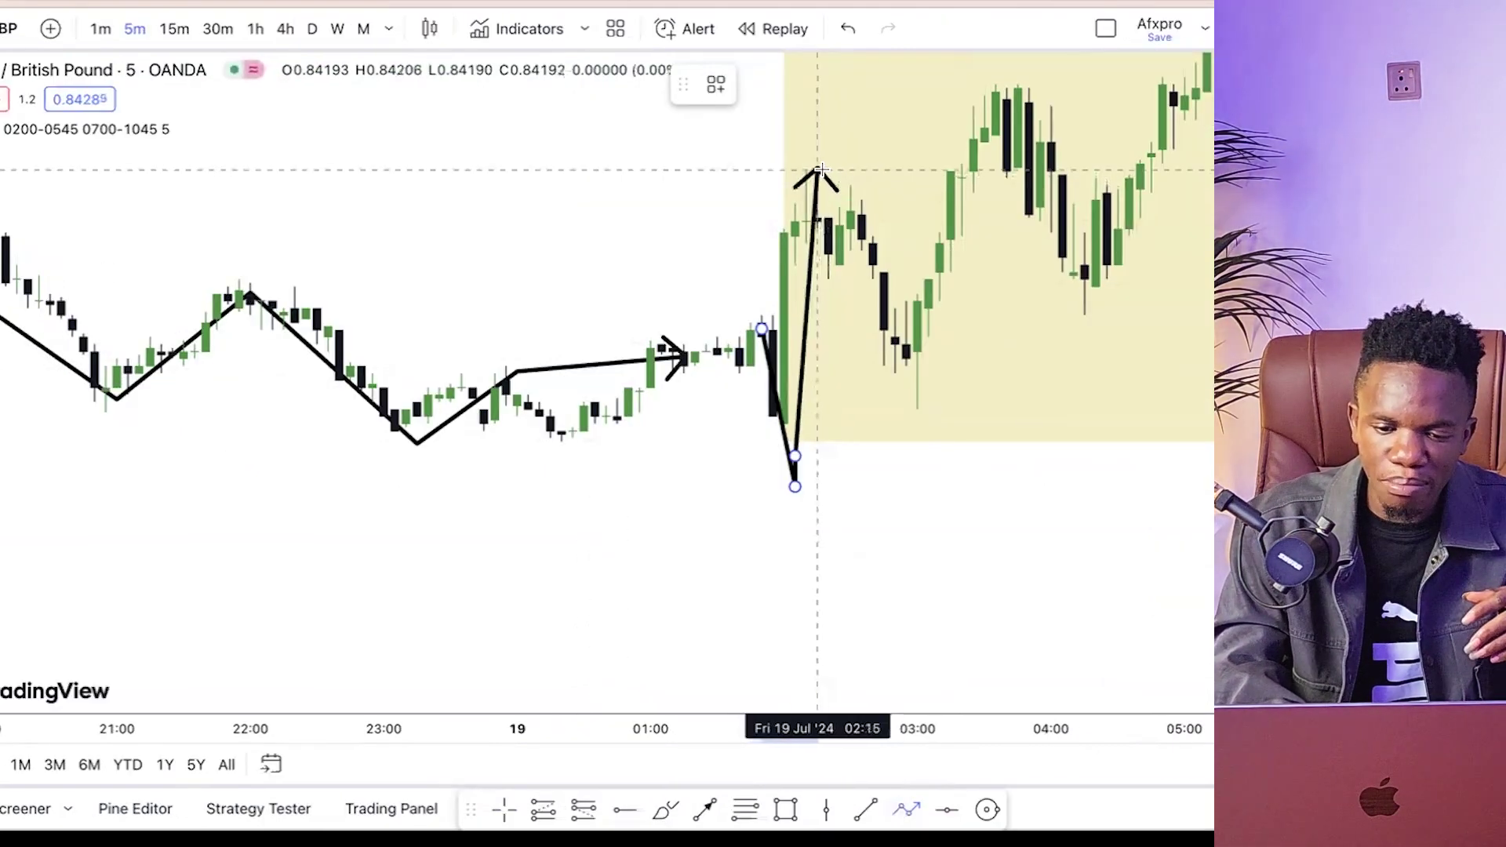
click(819, 169)
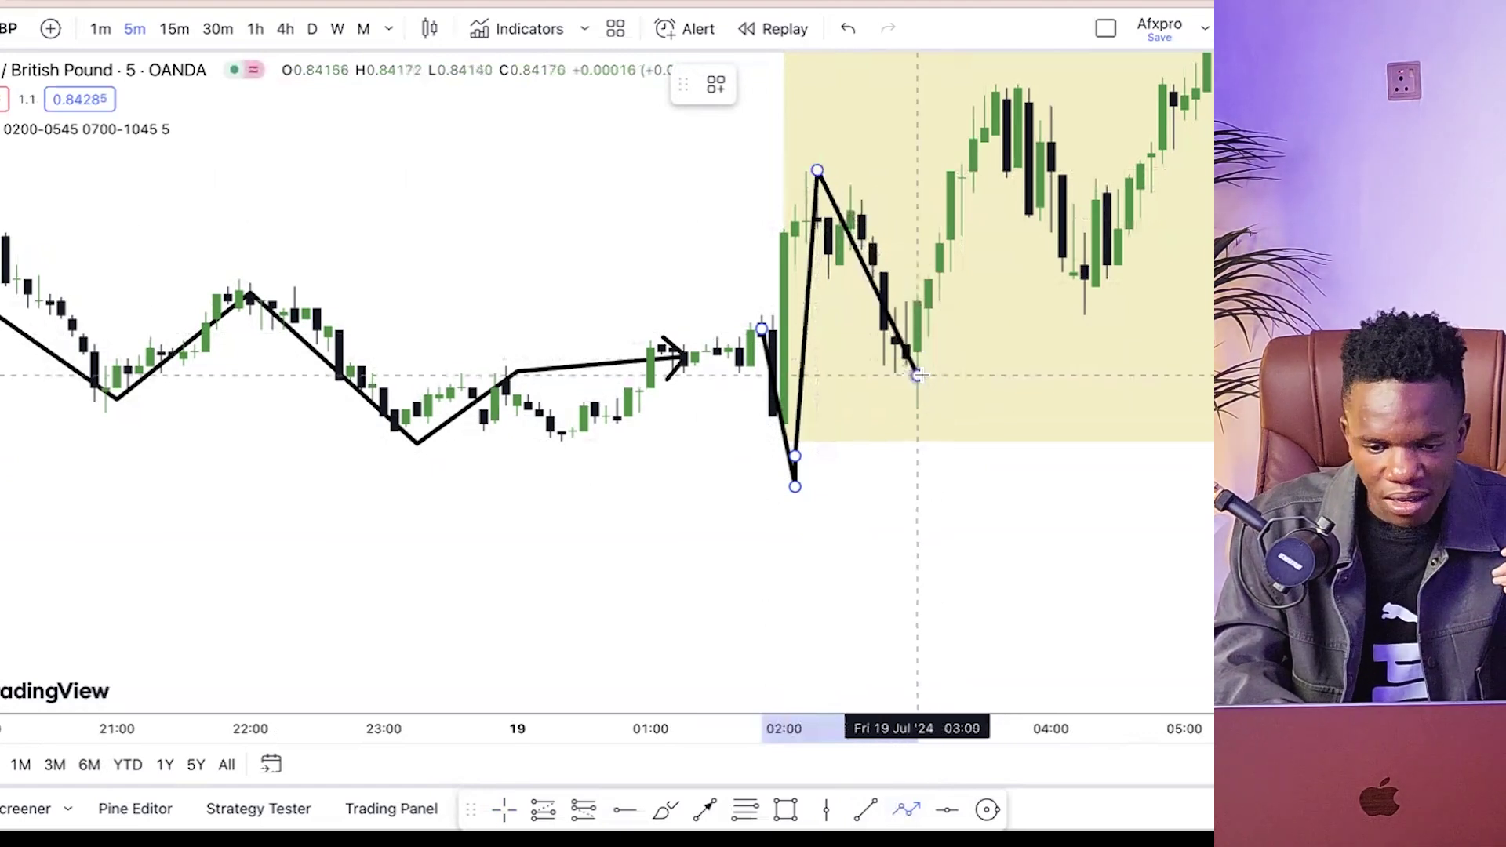
click(918, 375)
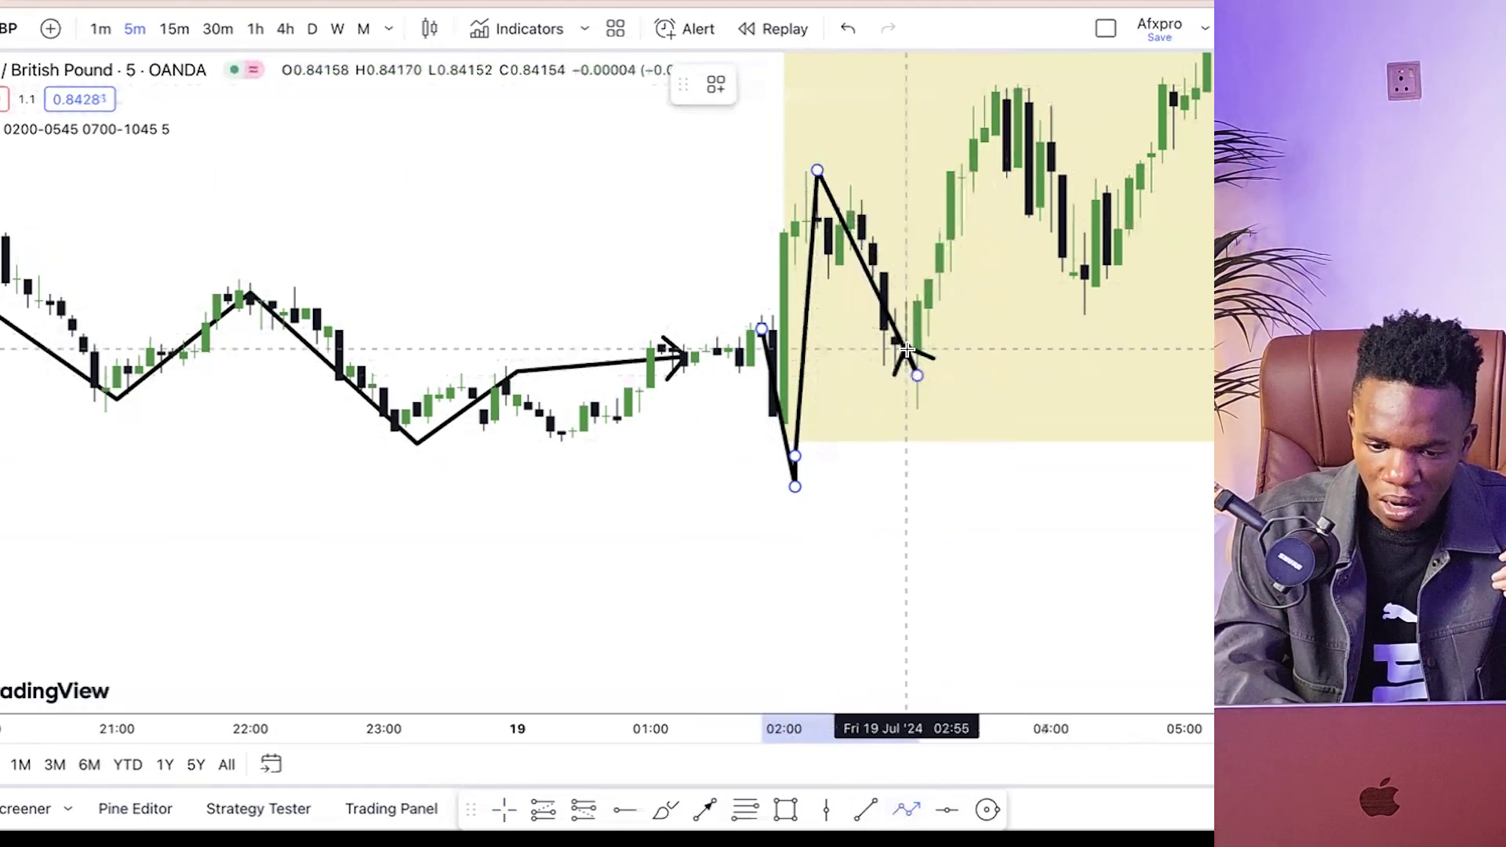
click(1006, 93)
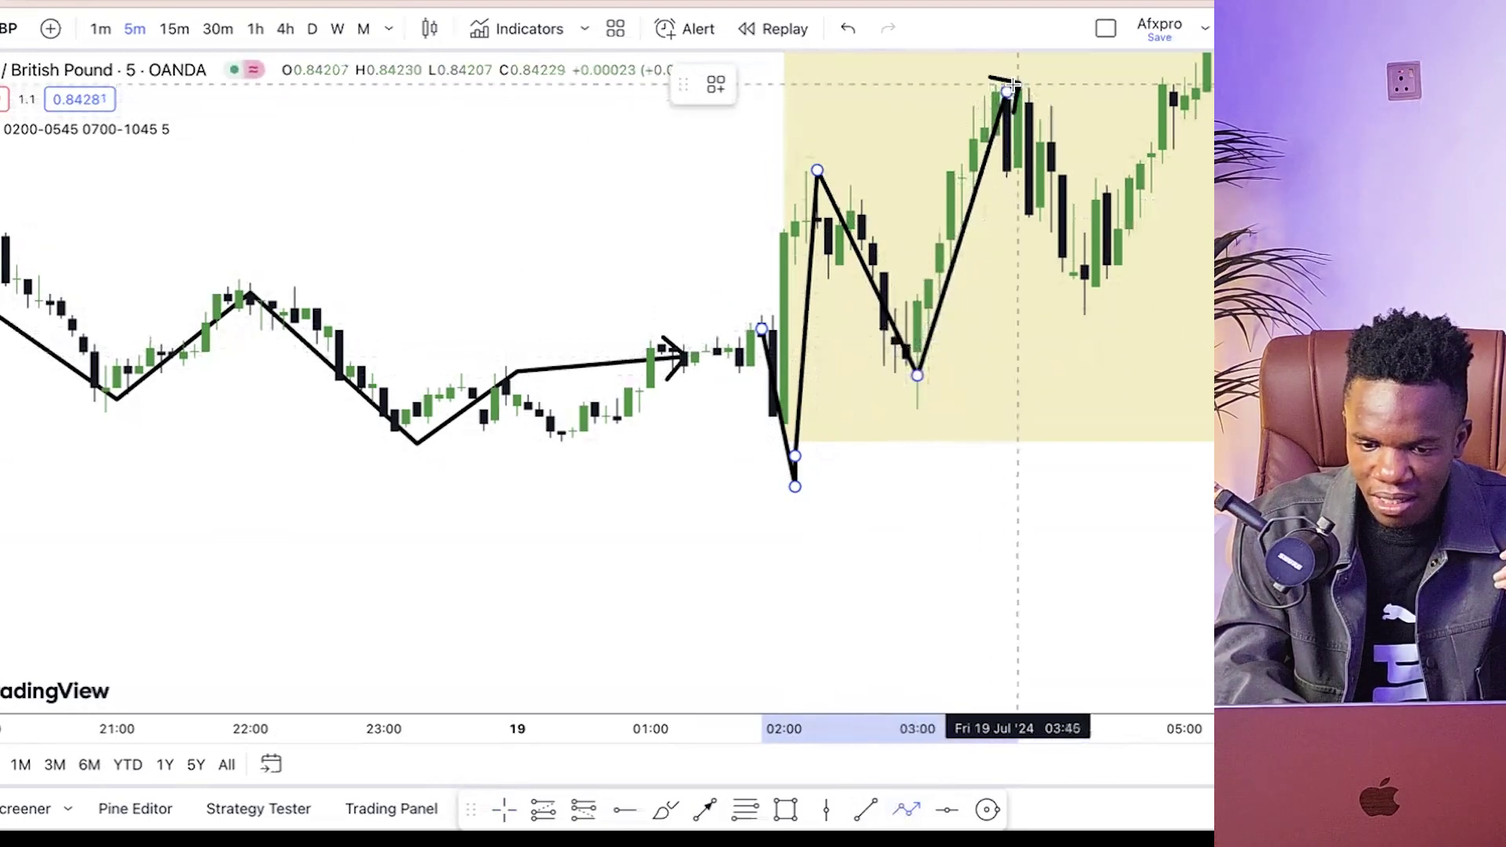
click(1095, 318)
double_click(1174, 81)
click(986, 512)
scroll(985, 513, right, 5)
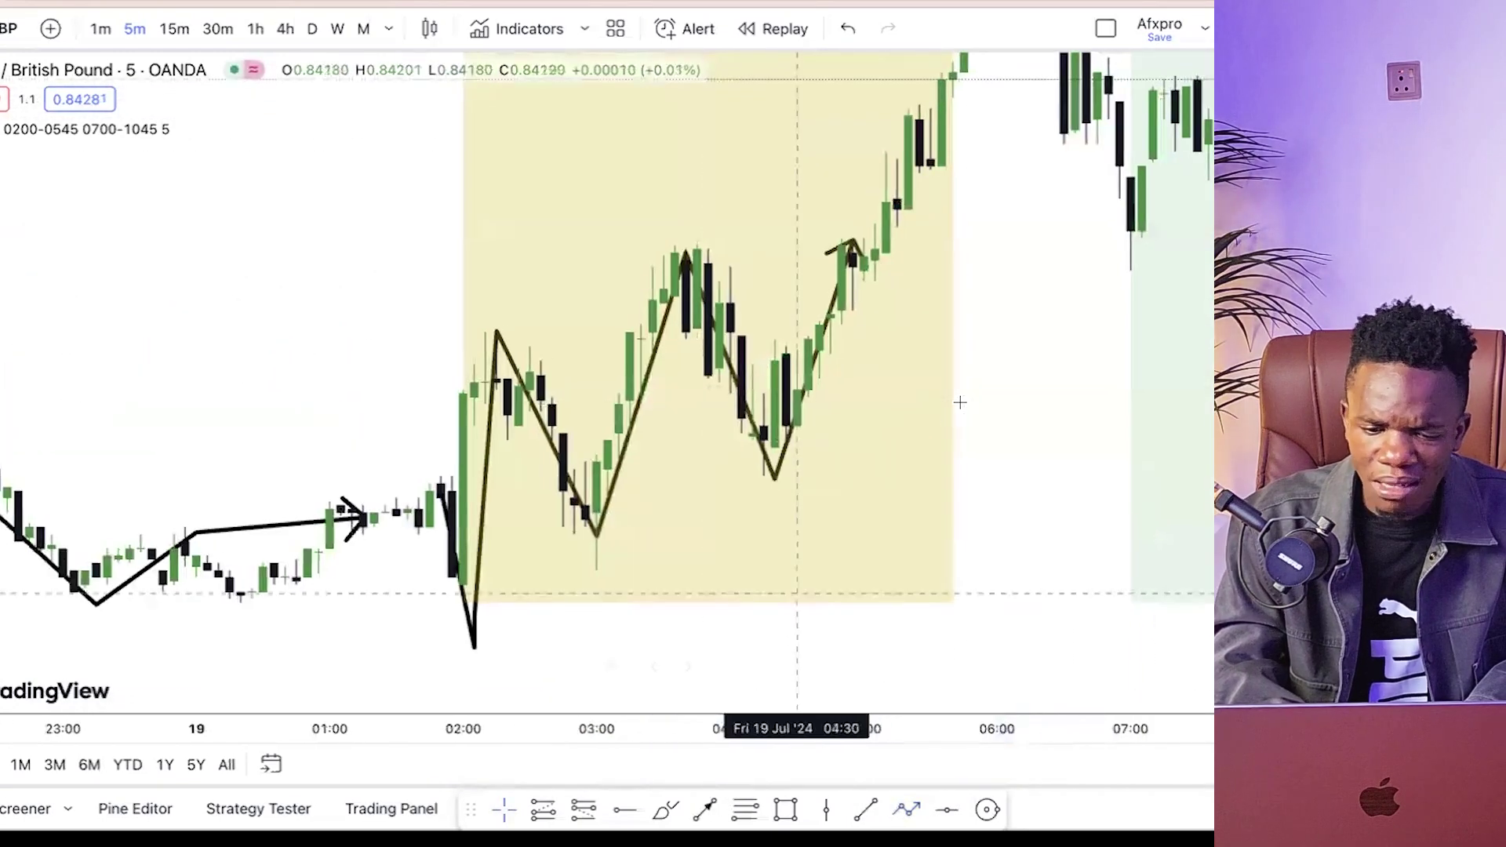